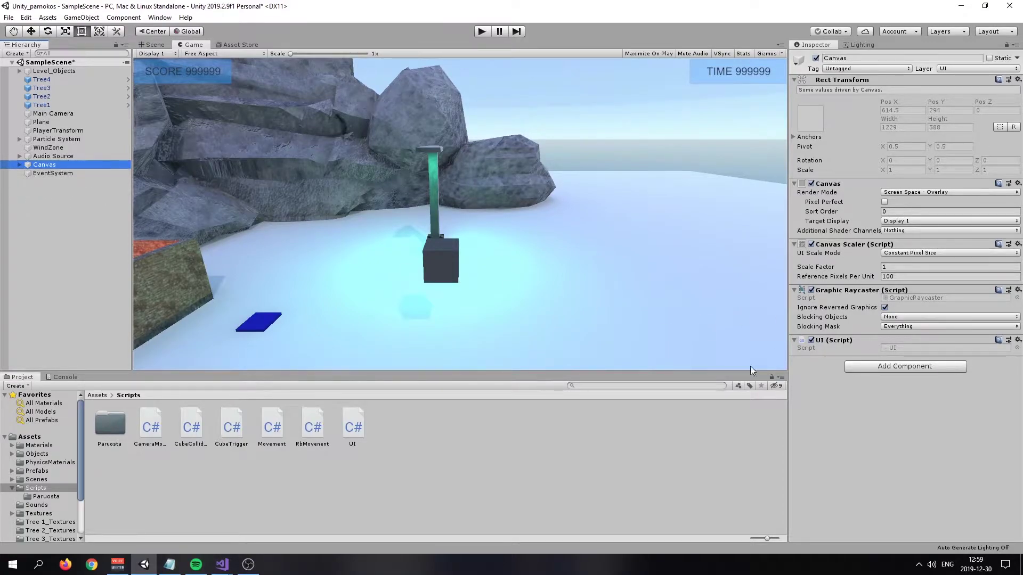
Select UI.cs in Unity's Scripts folder and open it in Visual Studio.
left_click(353, 425)
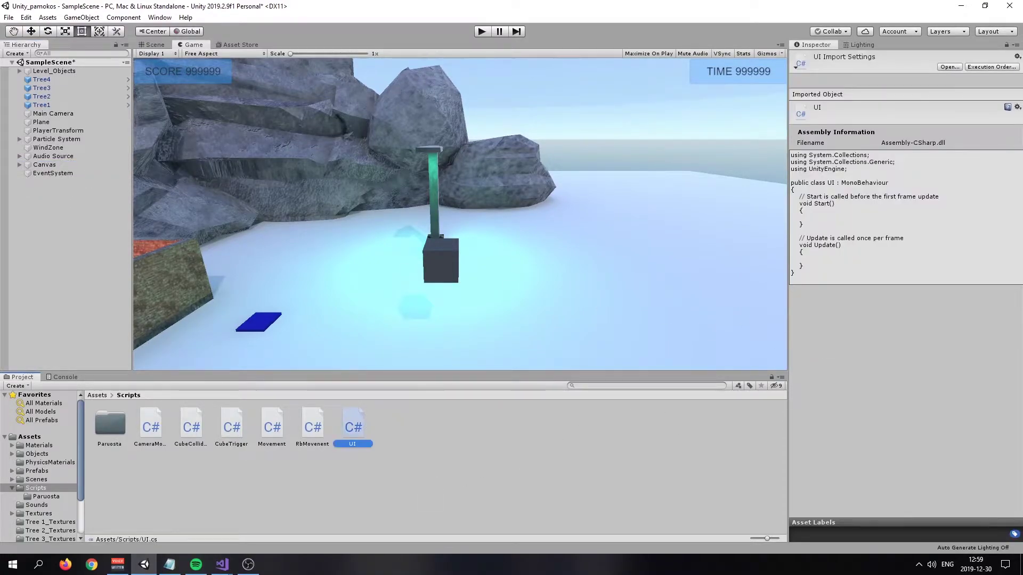
key("alt+Tab")
left_click(123, 194)
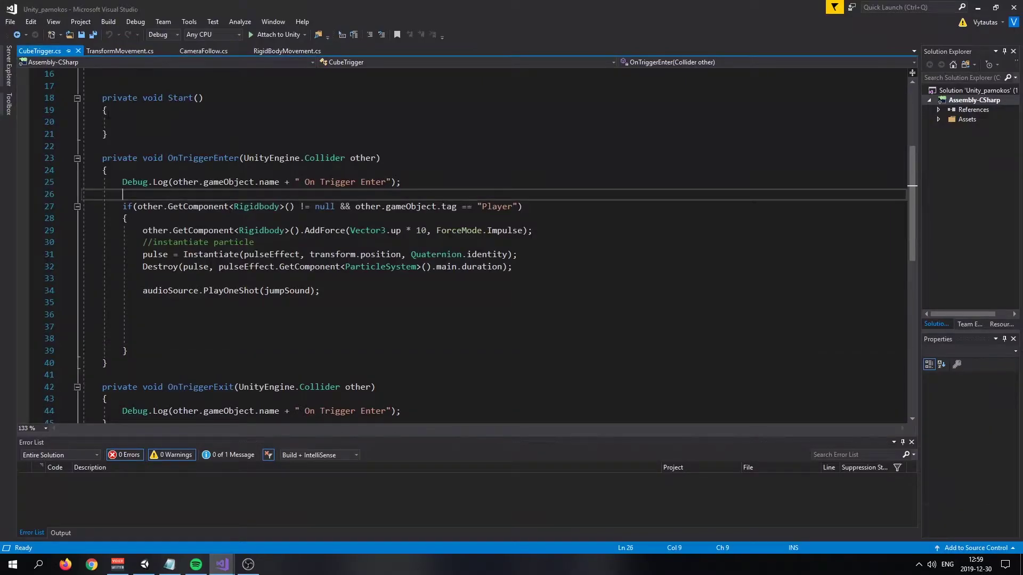
key("alt+Tab")
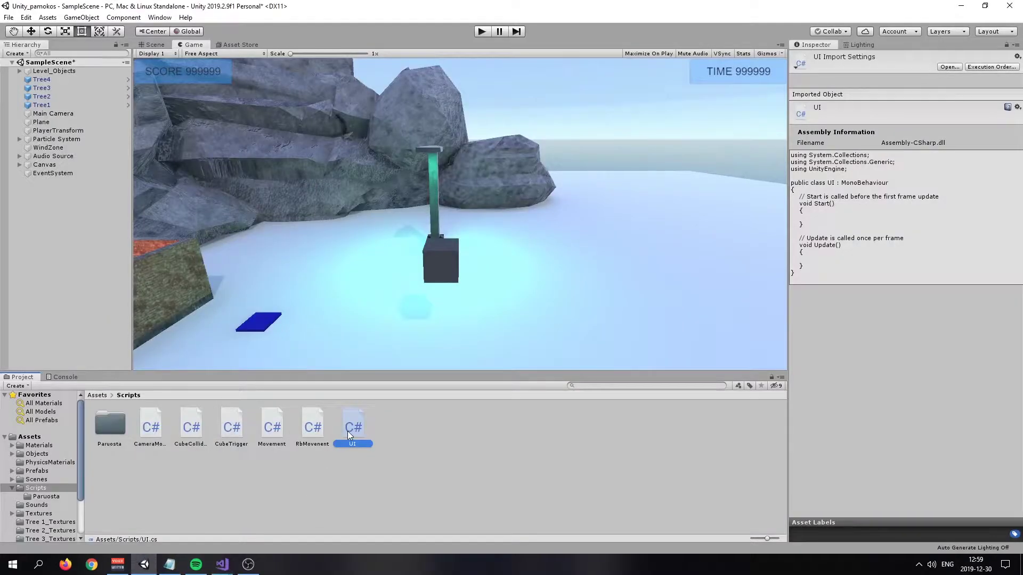
double_click(348, 431)
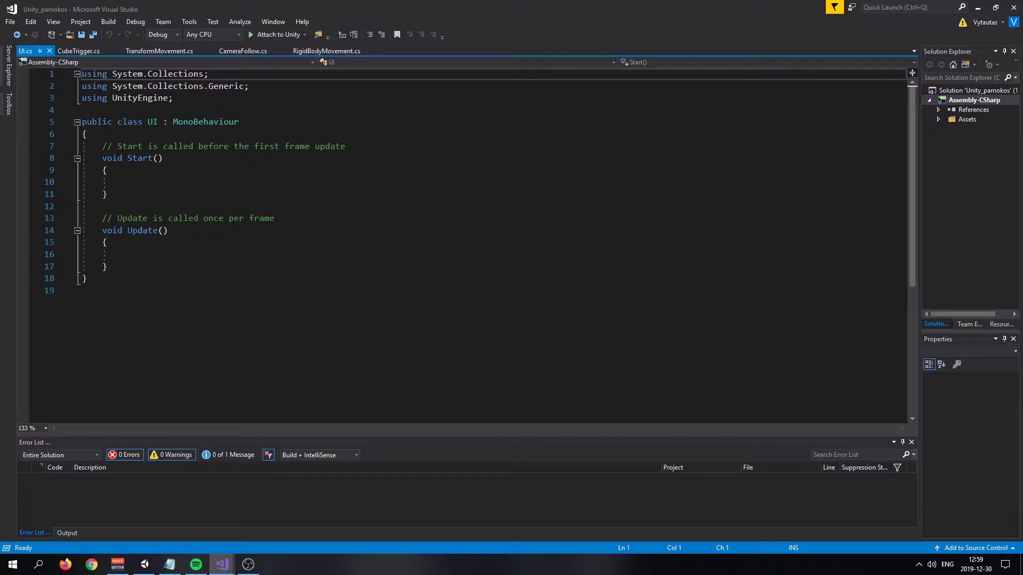
Delete the template comments above Start() and Update() in UI.cs.
left_click(671, 229)
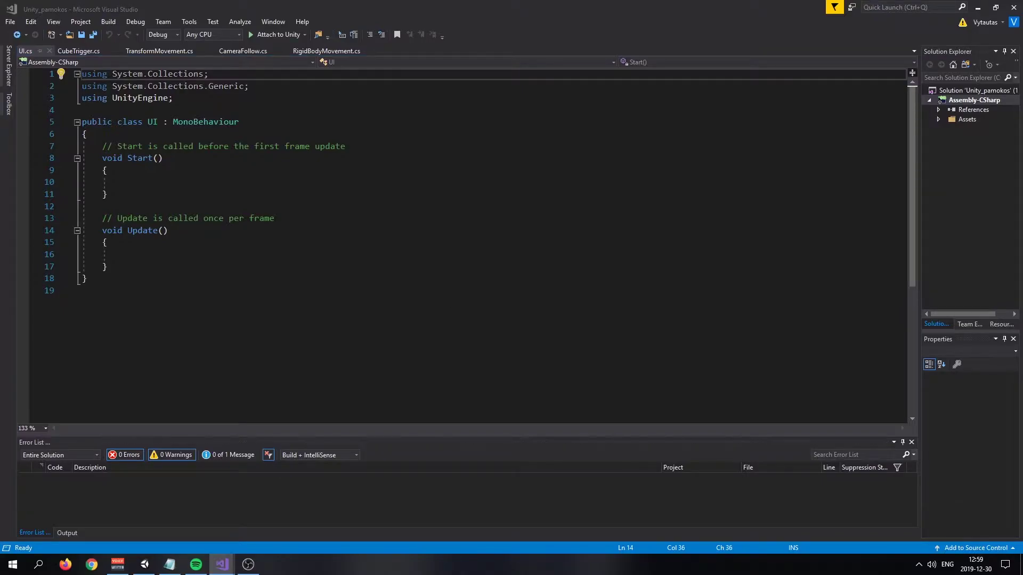
left_click_drag(373, 147, 81, 146)
key("BackSpace")
left_click_drag(81, 218, 168, 231)
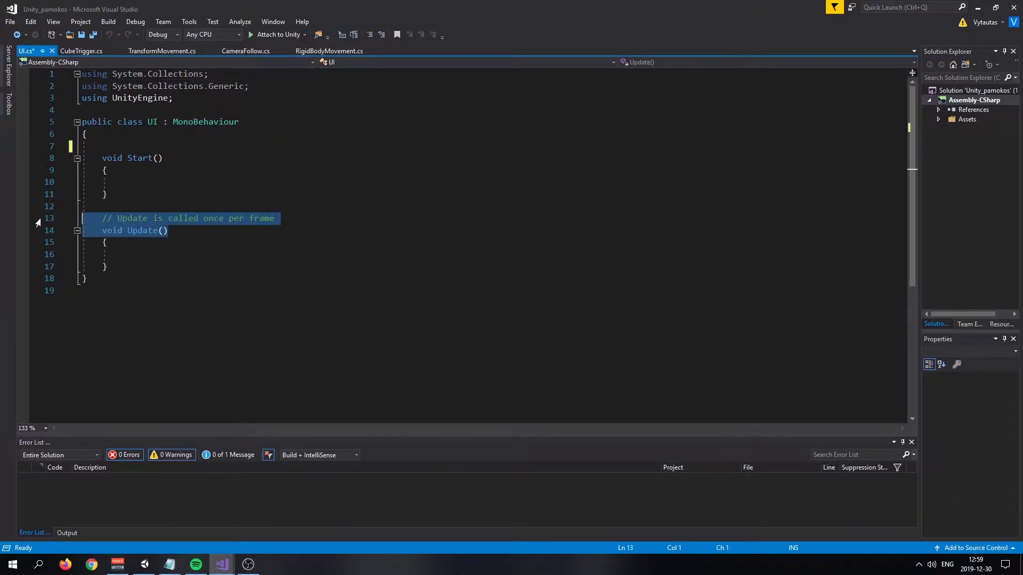
left_click(168, 230)
left_click_drag(82, 218, 275, 218)
key("BackSpace")
Start a 'public Text' field and add 'using UnityEngine.UI' through the quick fix.
left_click(168, 146)
key("Return")
key("Return")
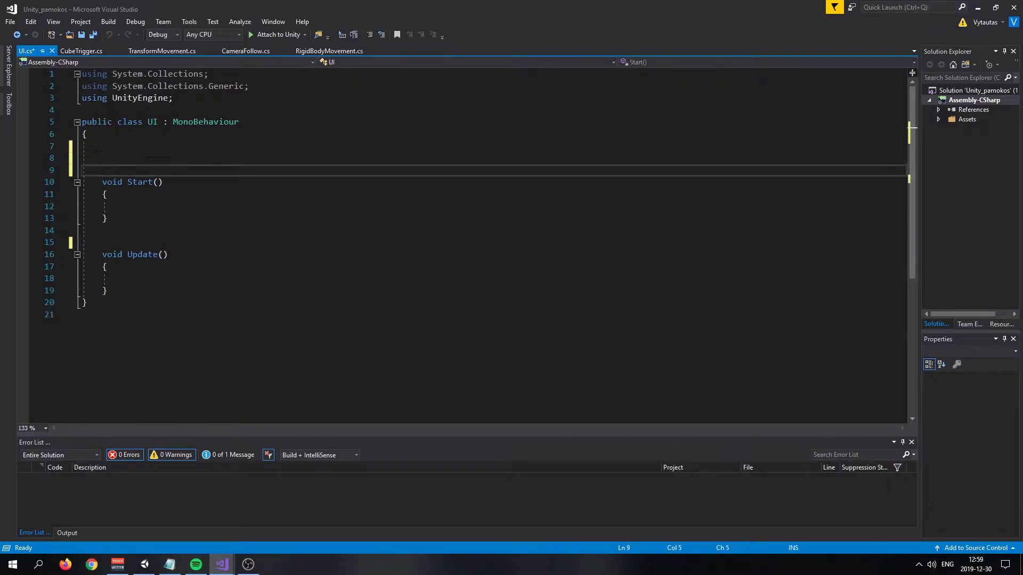
left_click(168, 148)
type("public")
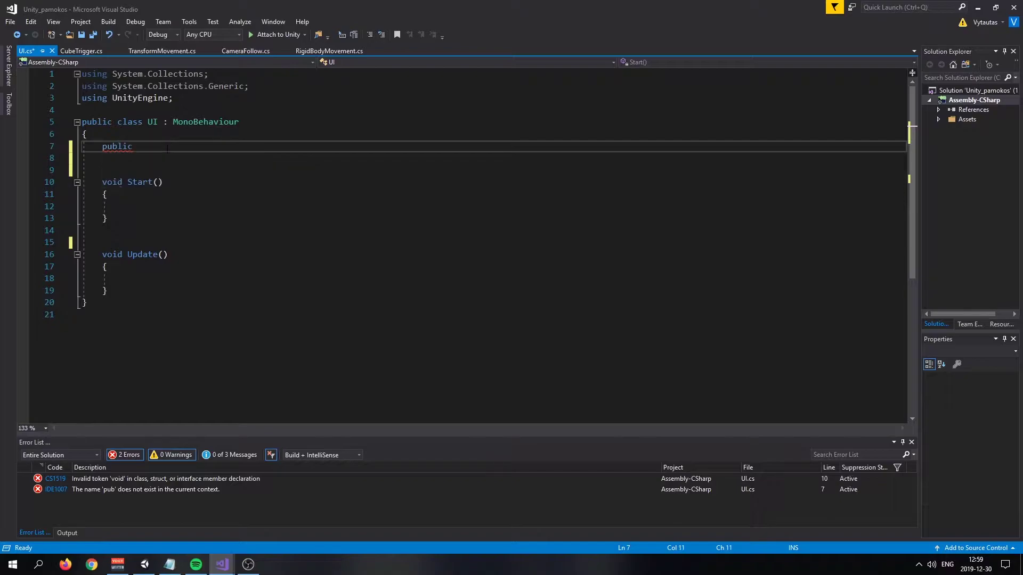
type(" Text")
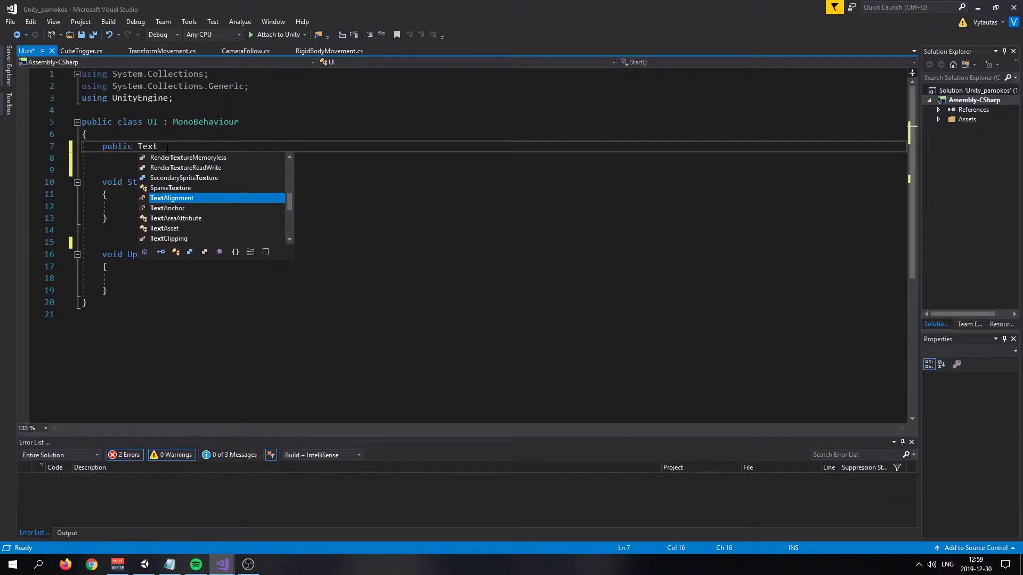
key("Escape")
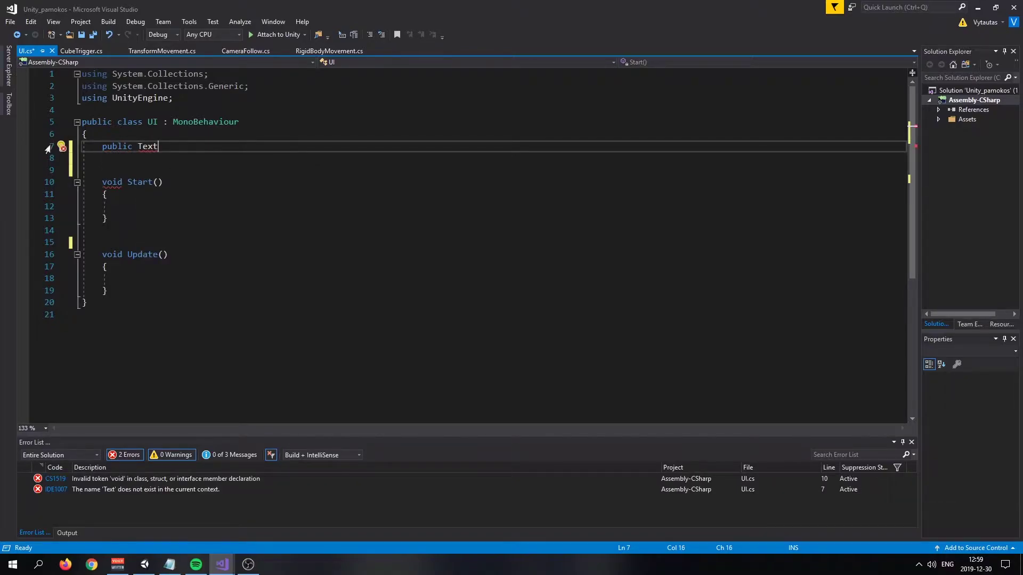
left_click(148, 146)
key("ctrl+period")
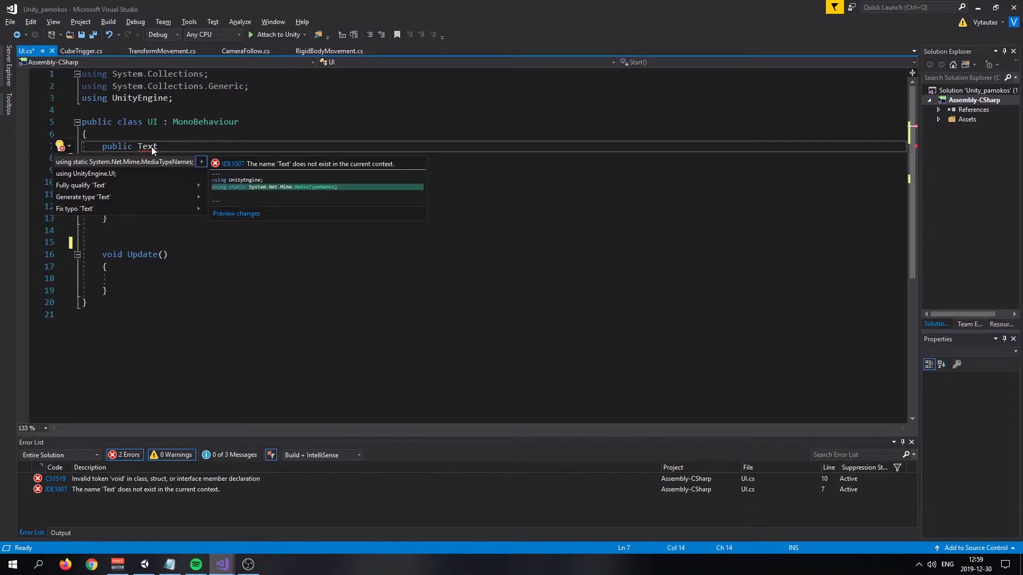
key("Down")
left_click(127, 172)
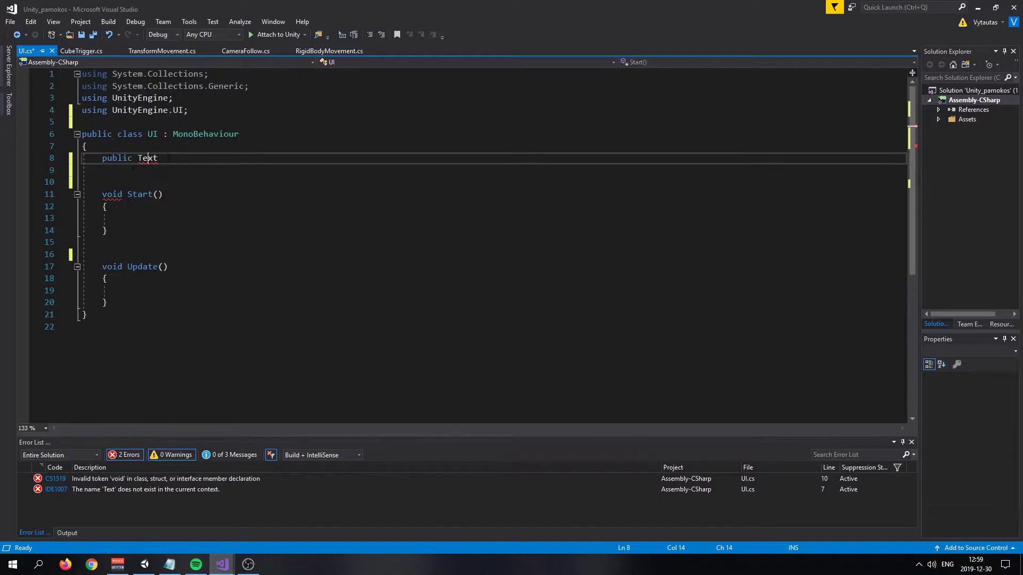
Declare public Text fields scoreText and timeText, then save UI.cs.
left_click(211, 158)
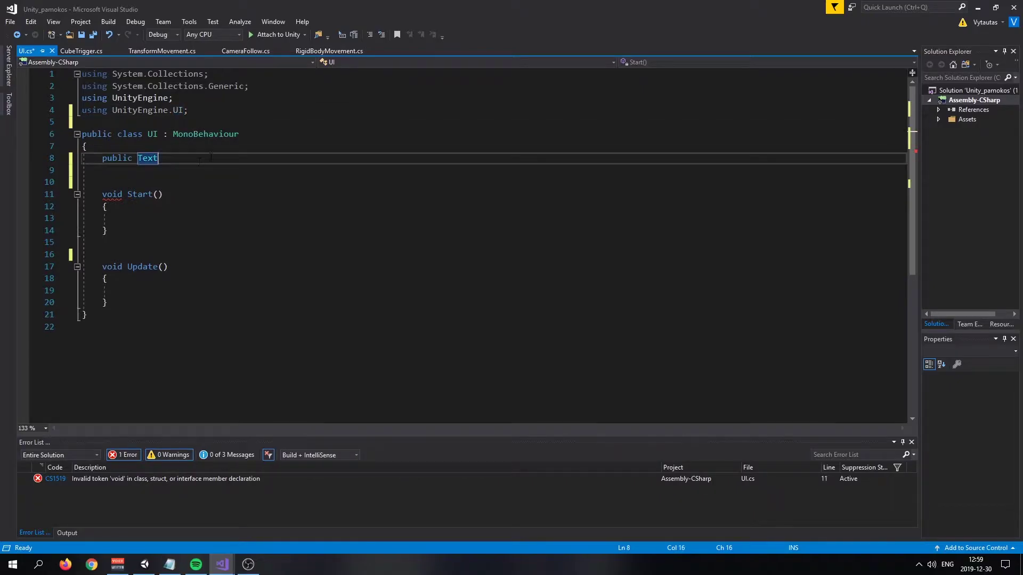
type(" scoreTe")
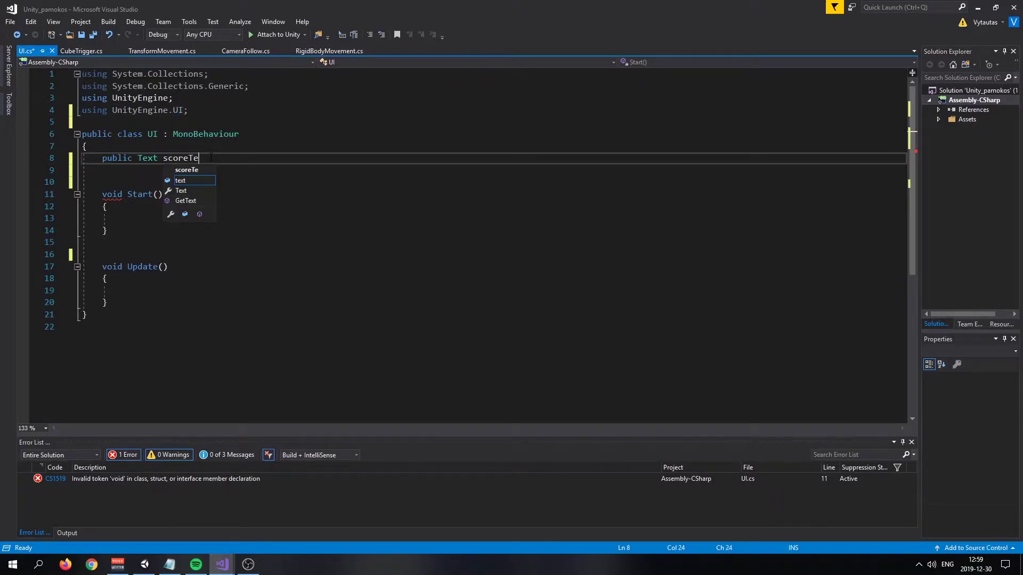
type("xt;")
key("Return")
type("p")
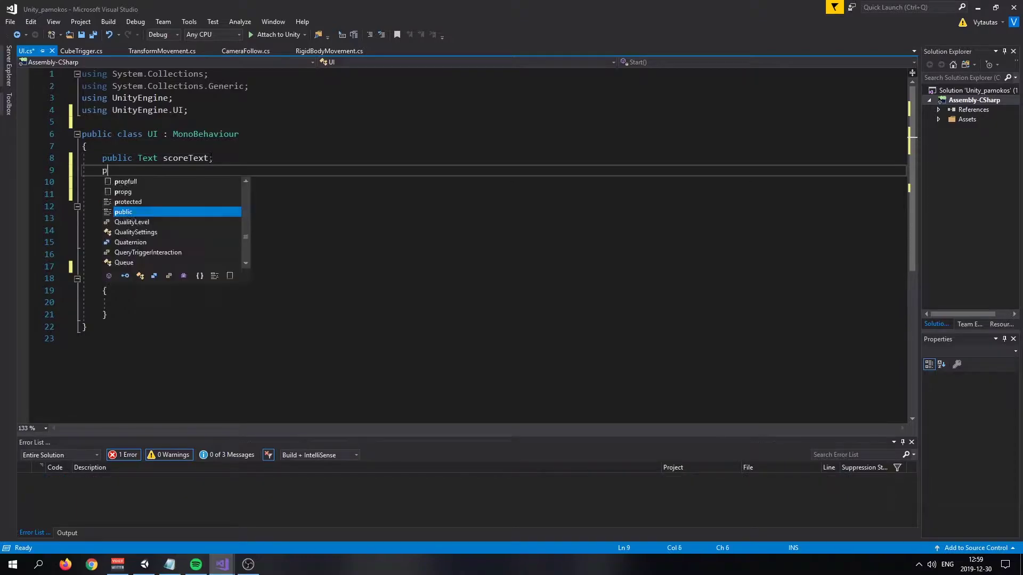
type("ublic ")
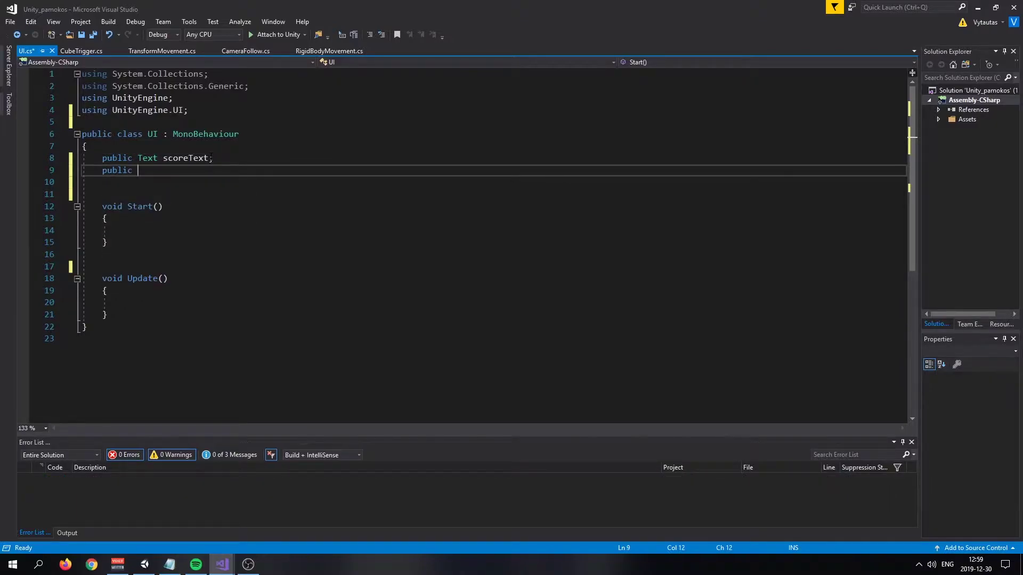
type("Text ")
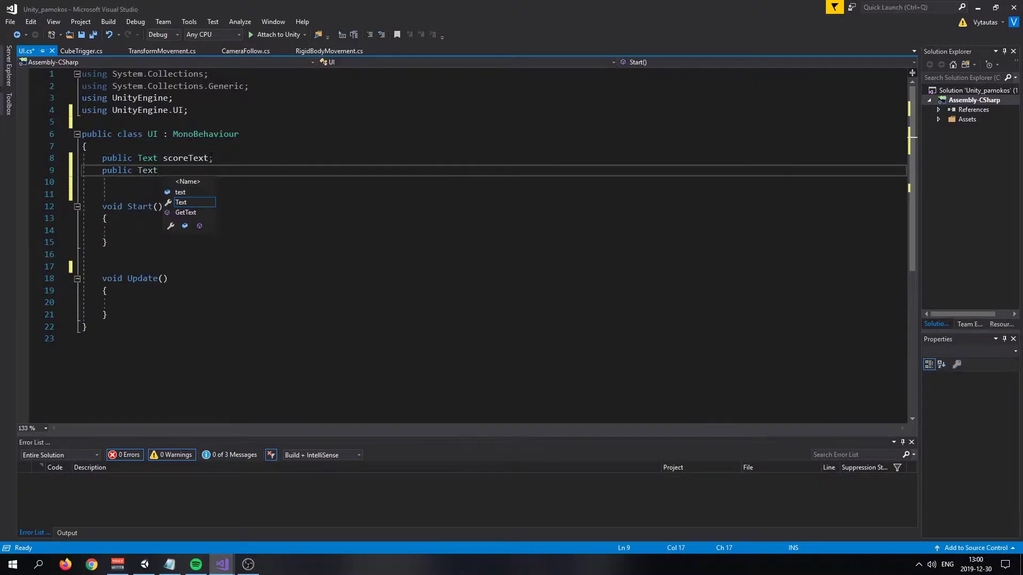
type("timeTex")
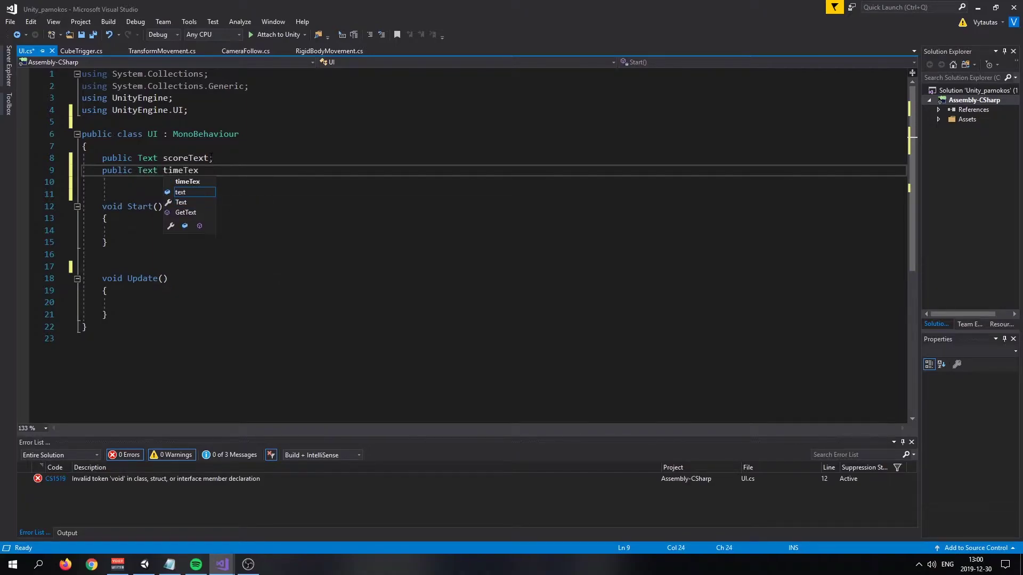
type("t;")
key("ctrl+s")
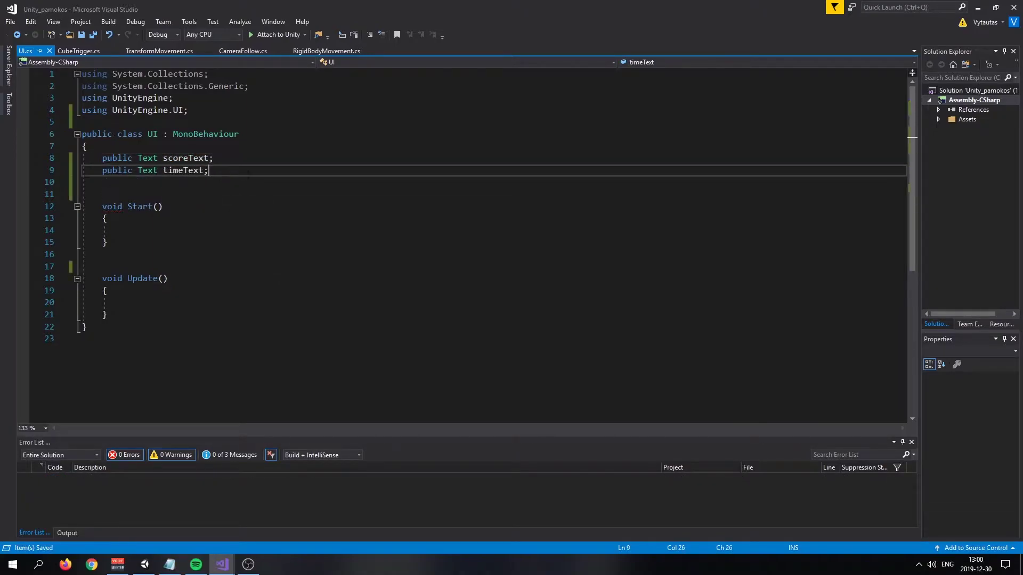
Declare 'private float time;' below timeText and save.
left_click(223, 184)
key("Return")
type("p")
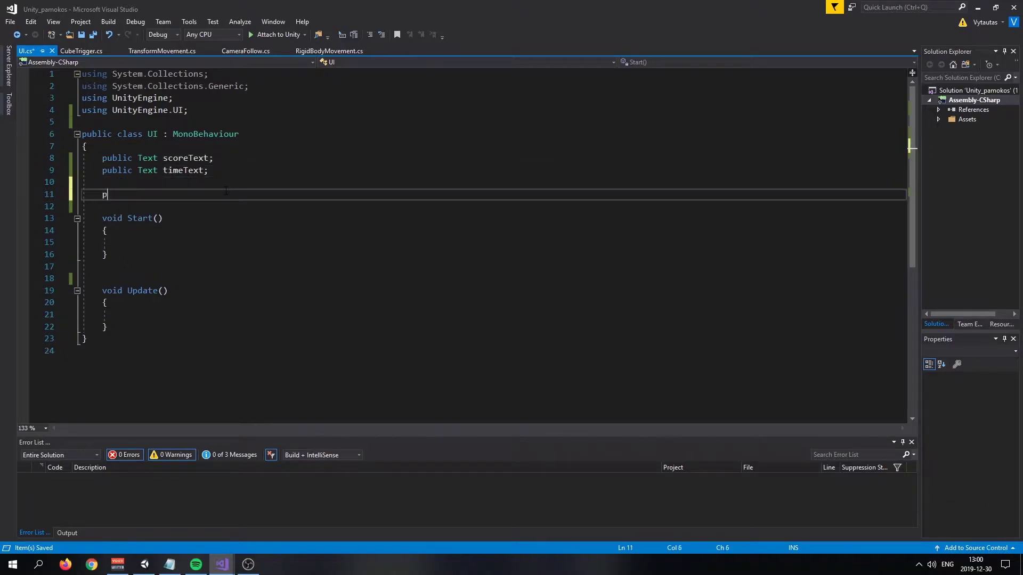
type("rivate ")
type("float ti")
type("me;")
key("ctrl+s")
left_click(196, 175)
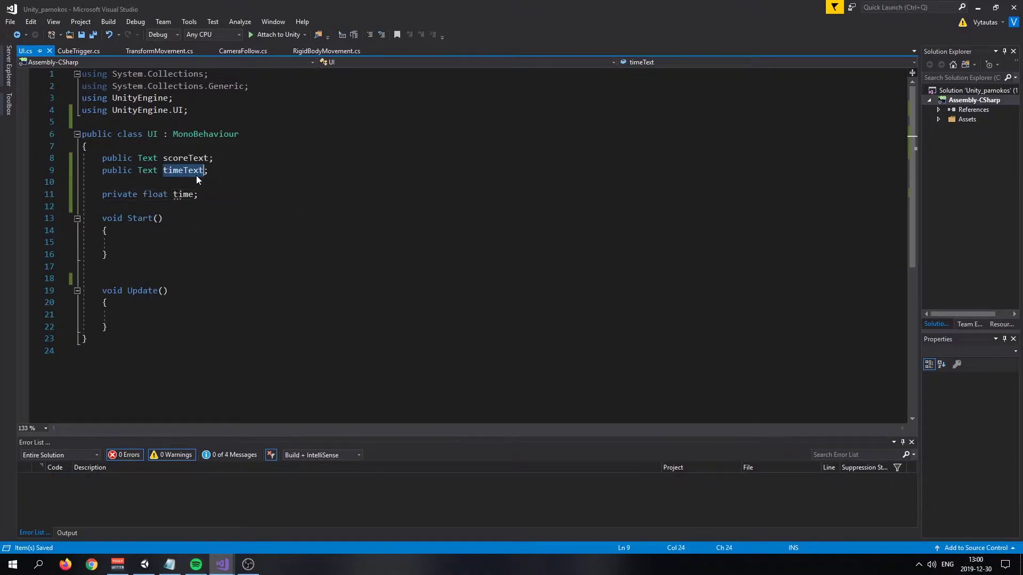
key("Right")
Add 'private bool continueCoroutine = true;', save, and add blank lines after Update.
left_click(184, 219)
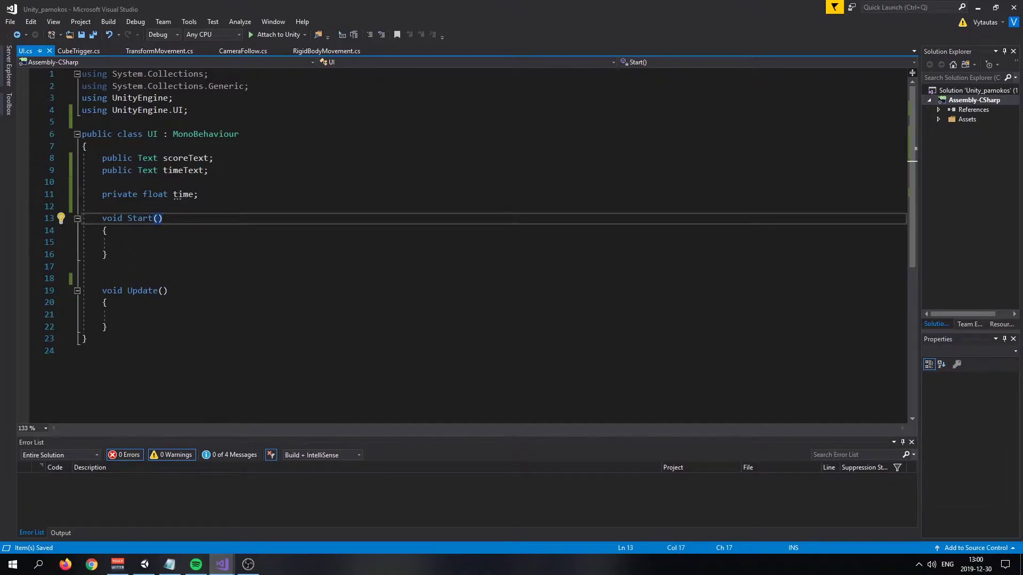
left_click(192, 195)
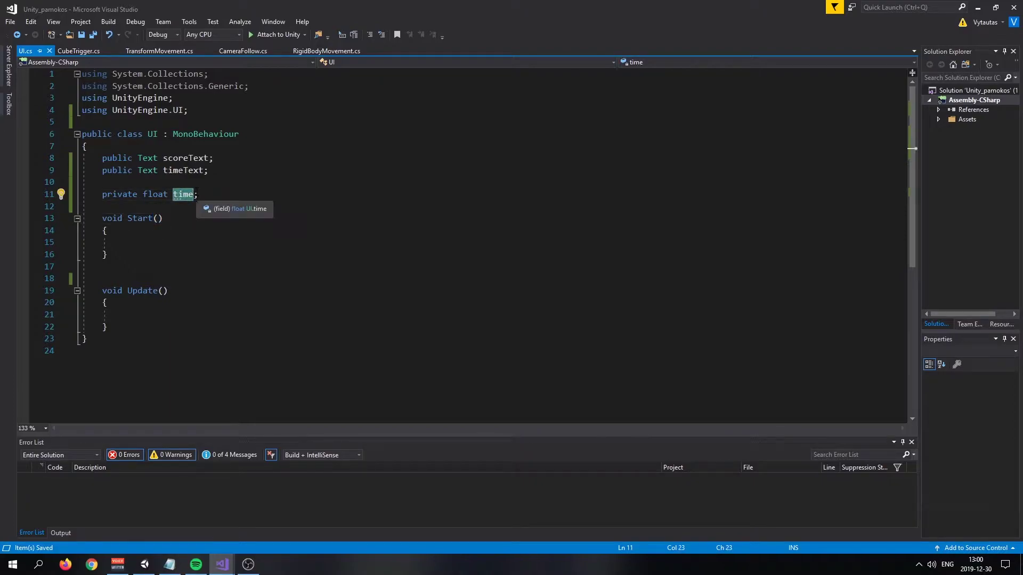
left_click(133, 318)
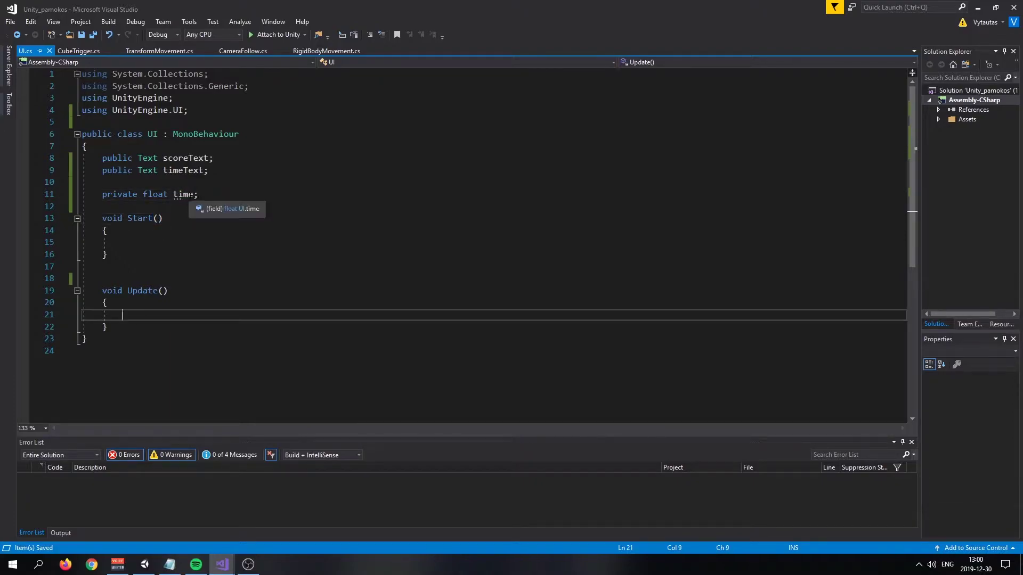
left_click(243, 206)
key("ctrl+Return")
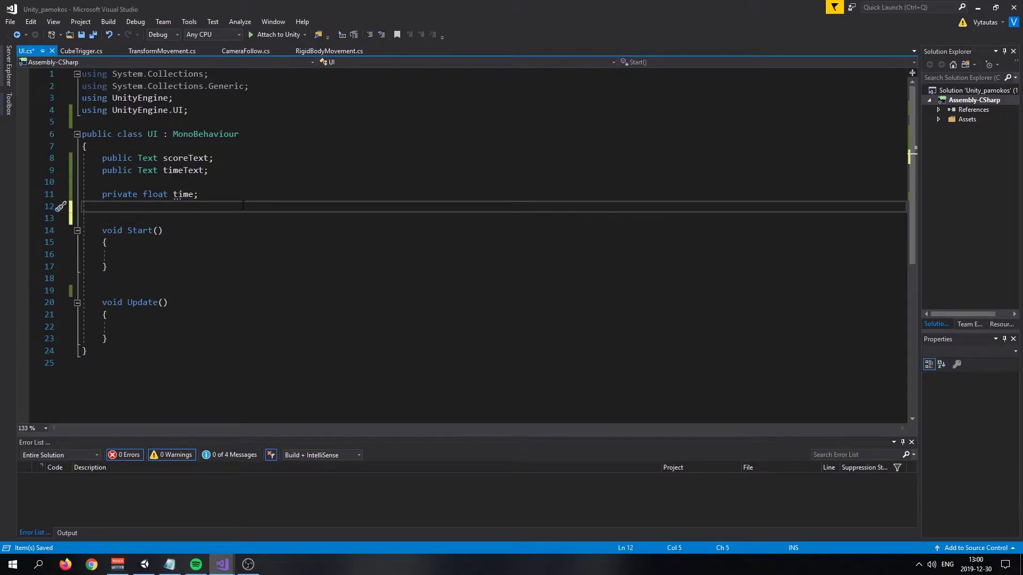
type("private ")
type("bool ")
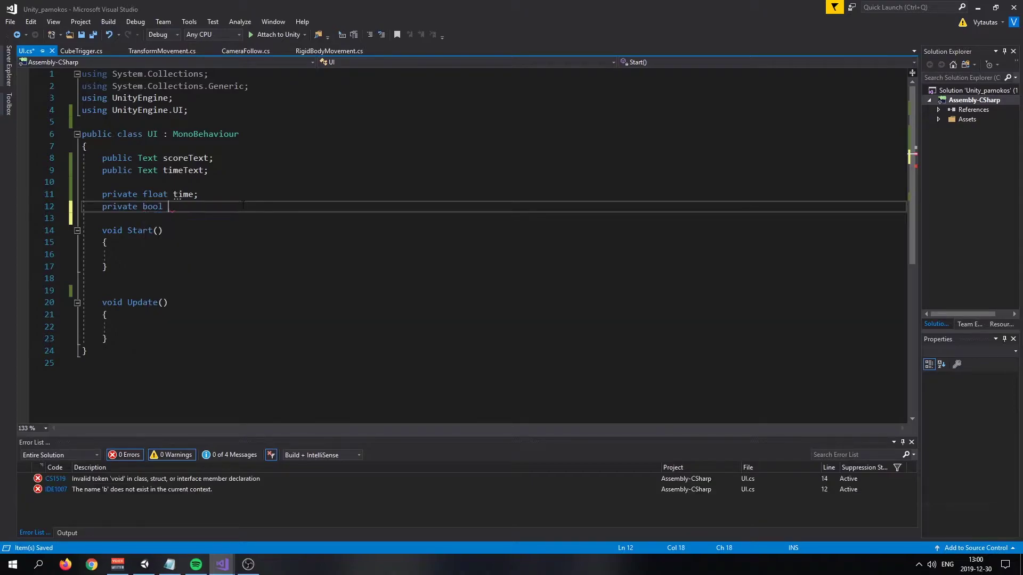
type("continue")
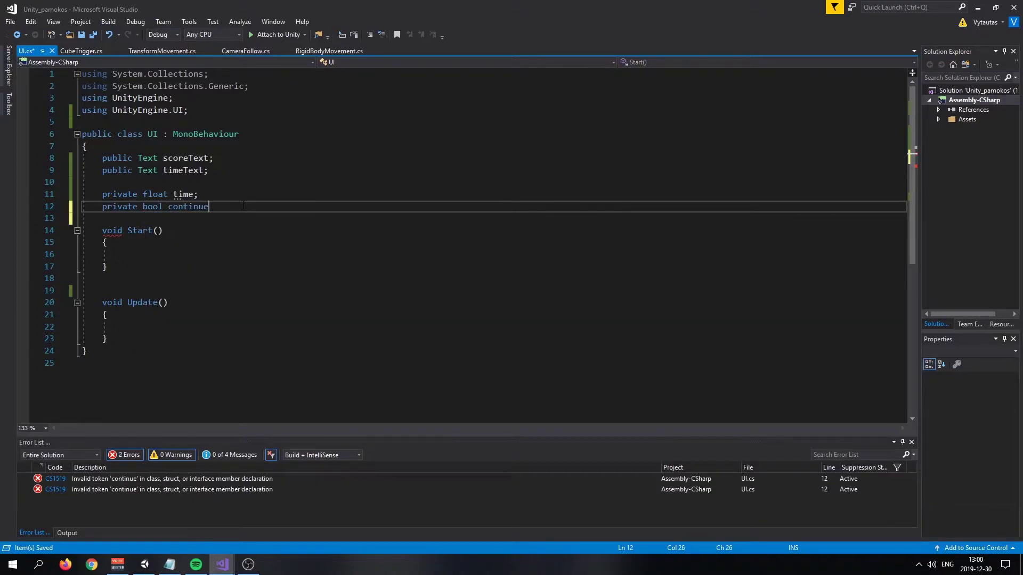
type("Co")
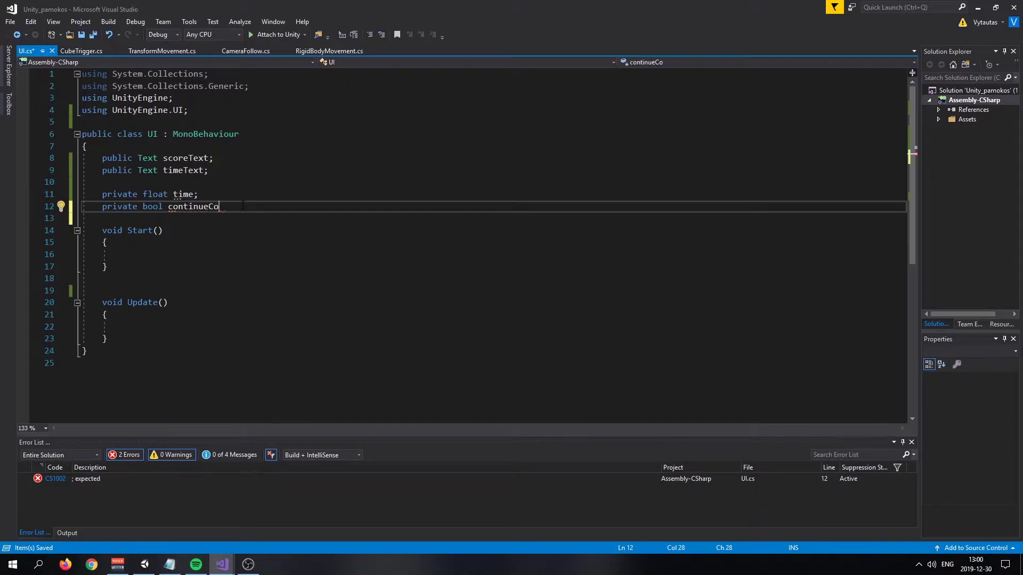
type("routine ")
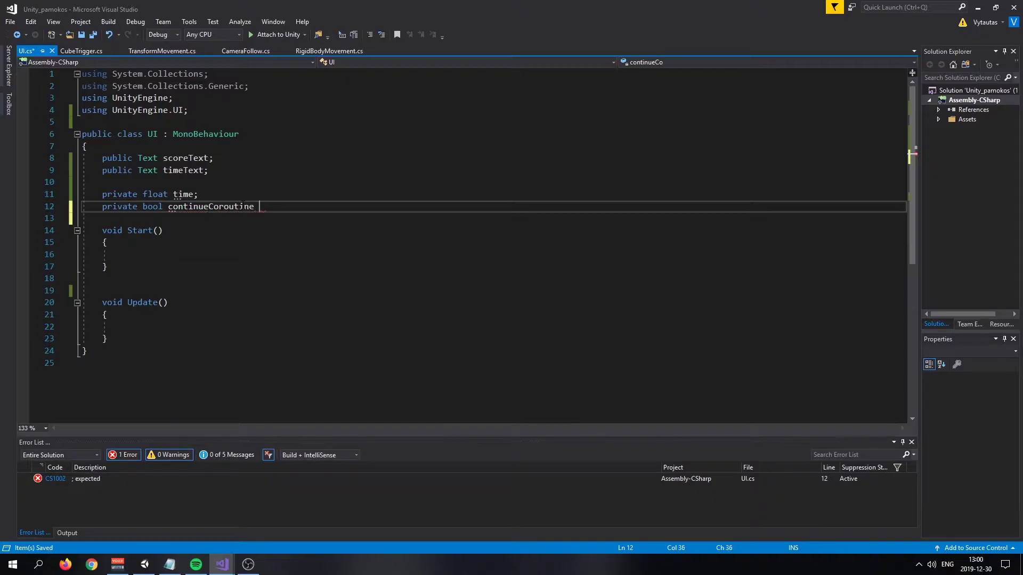
type("= true;")
key("ctrl+s")
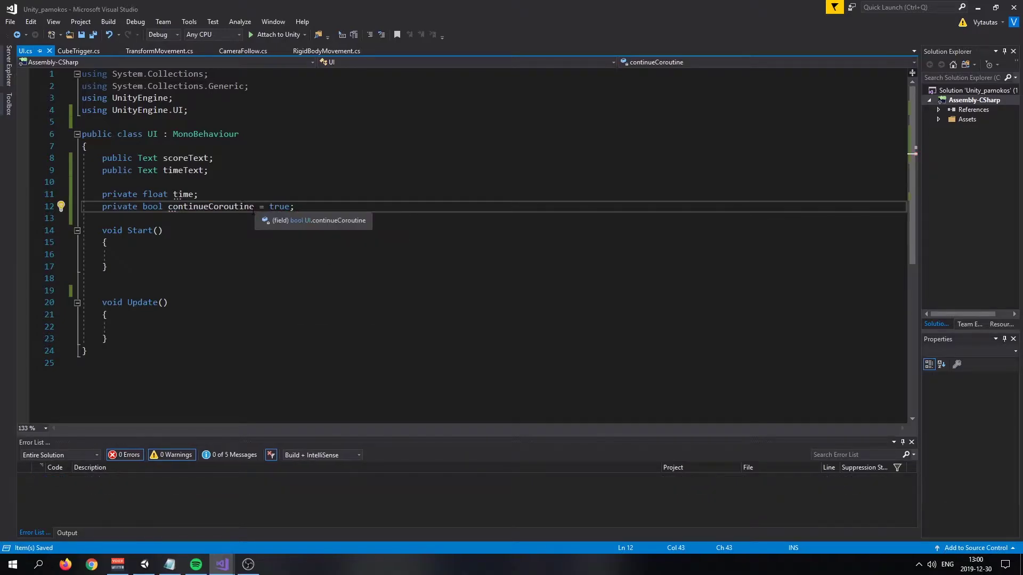
left_click(174, 338)
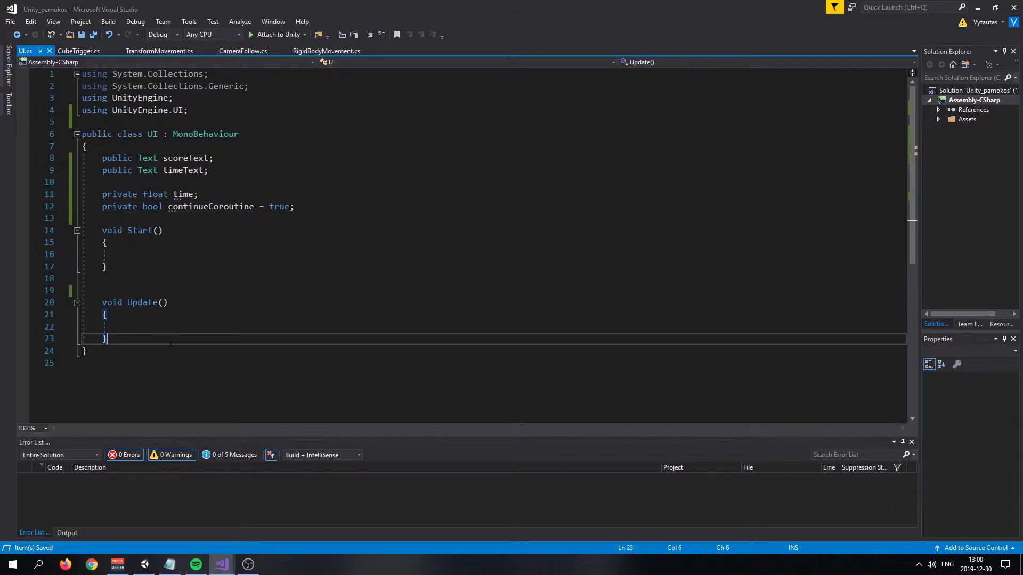
key("Return")
key("Return")
key("Return")
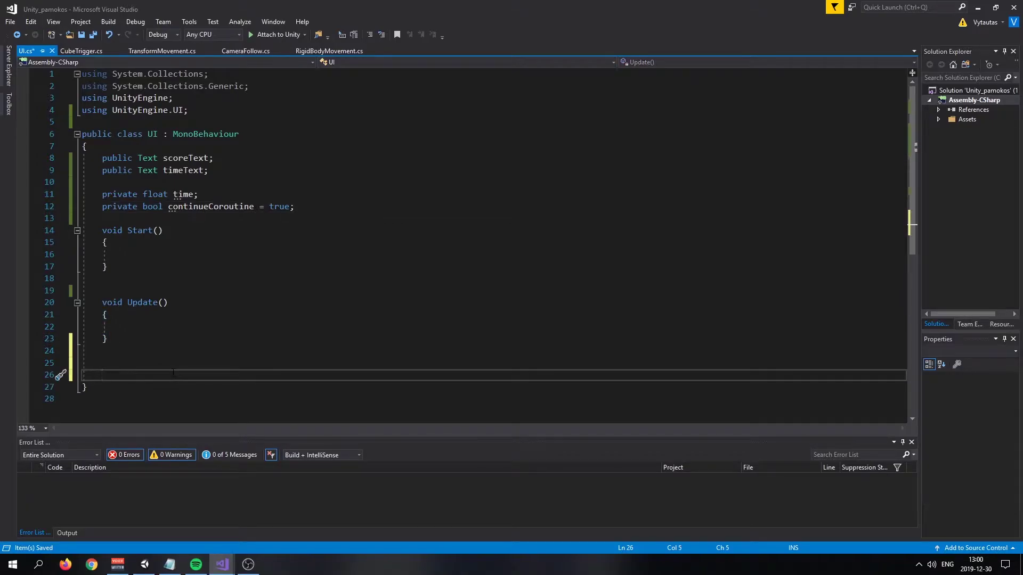
Declare IEnumerator UpadetText() containing a while(continueCoroutine) loop.
type("IEnu")
key("Tab")
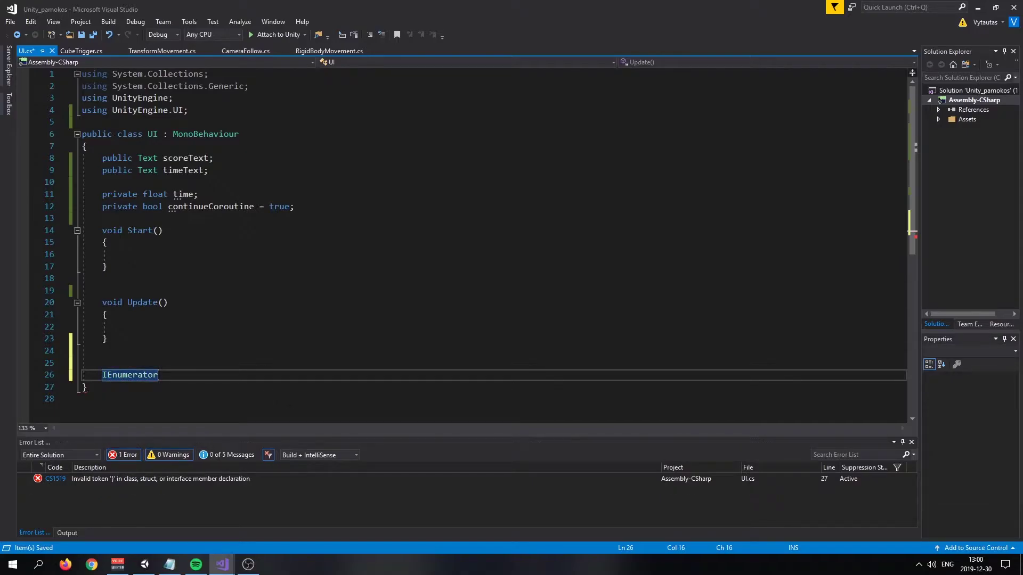
type(" Upadet")
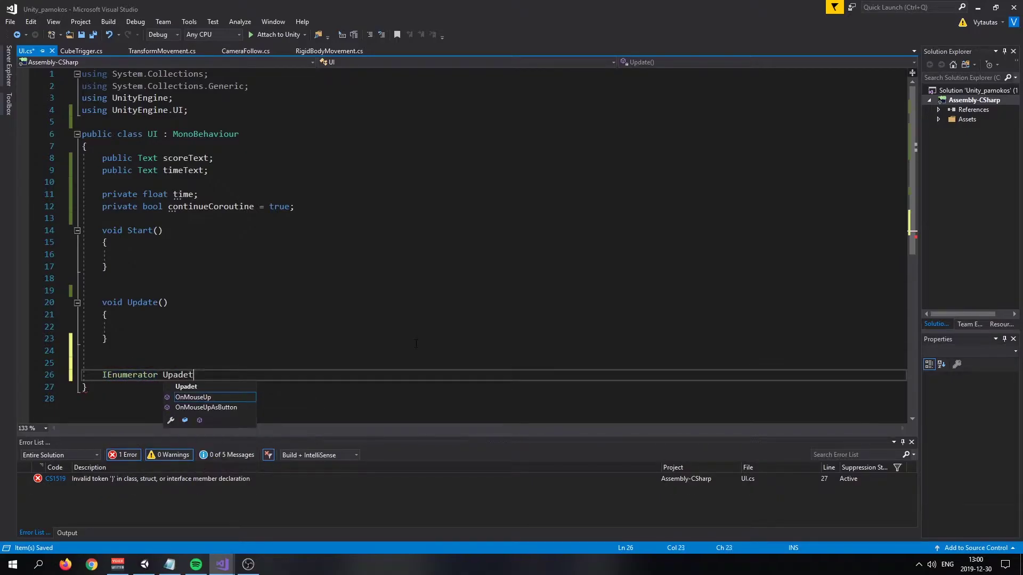
type("Text")
type("()")
key("Return")
type("{")
key("Return")
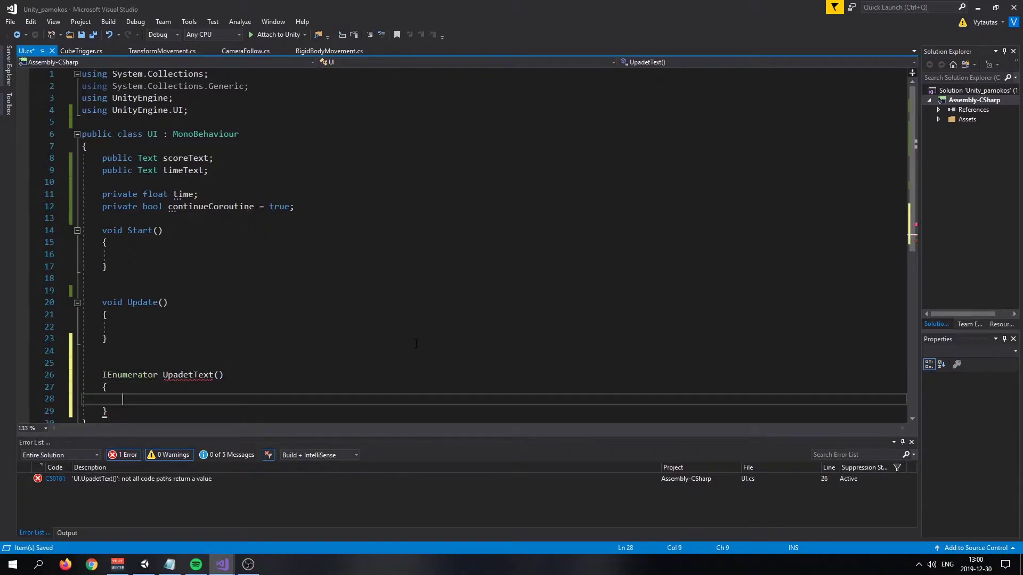
type("while()")
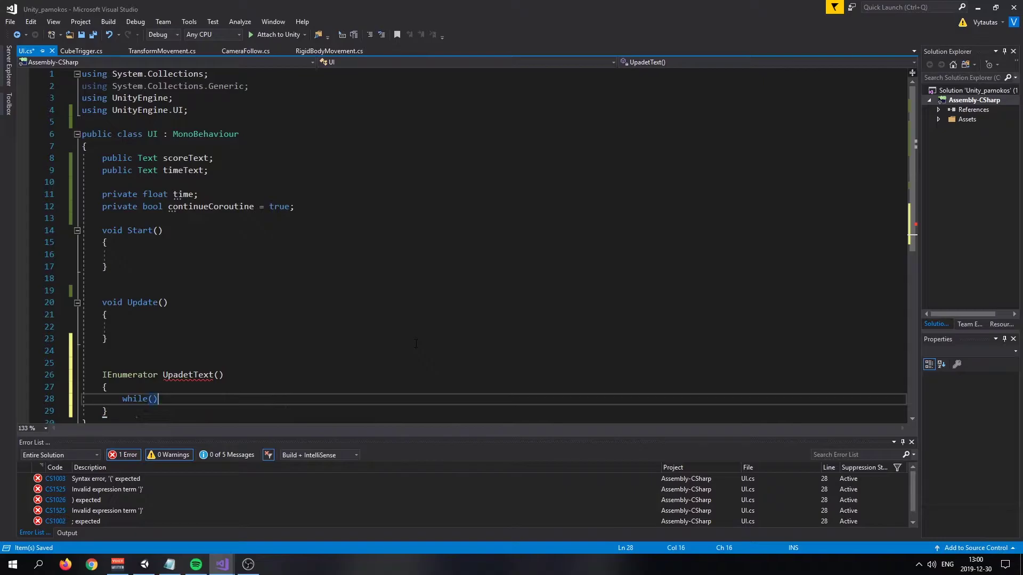
key("Left")
type("co")
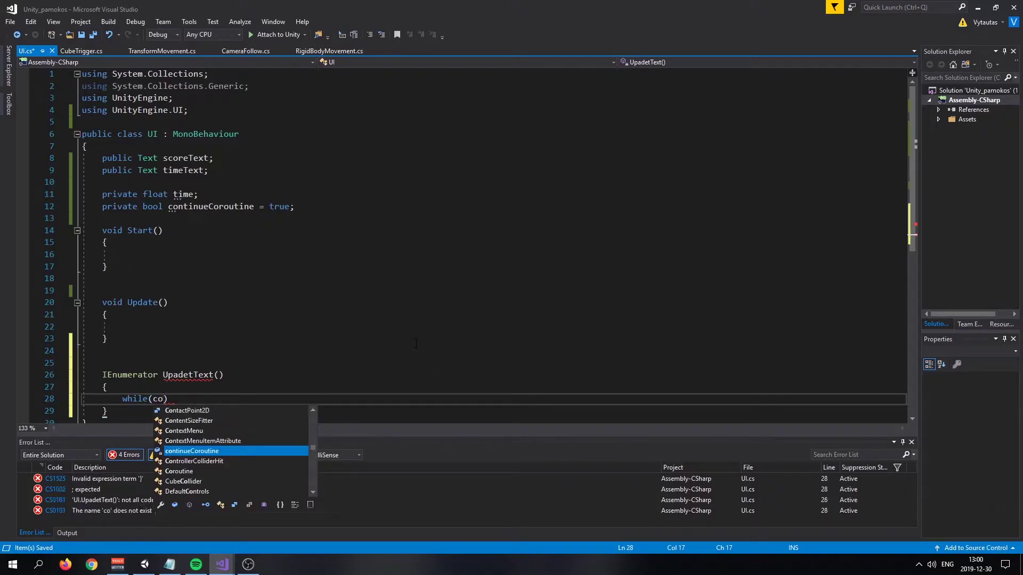
key("Tab")
key("End")
key("Return")
type("{")
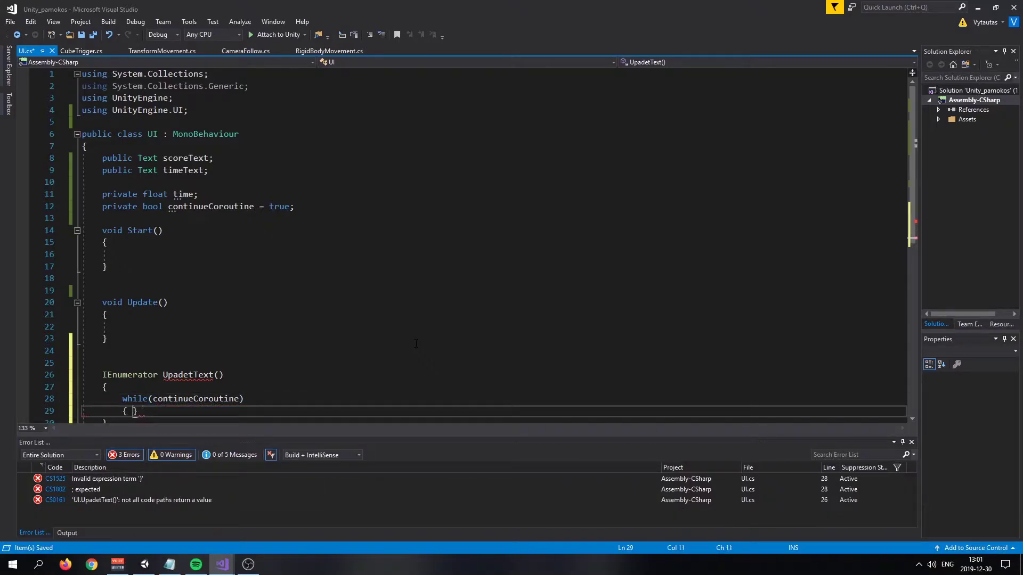
key("Return")
In the loop, set timeText.text = "TIME " + Mathf.RoundToInt(time).
type("time")
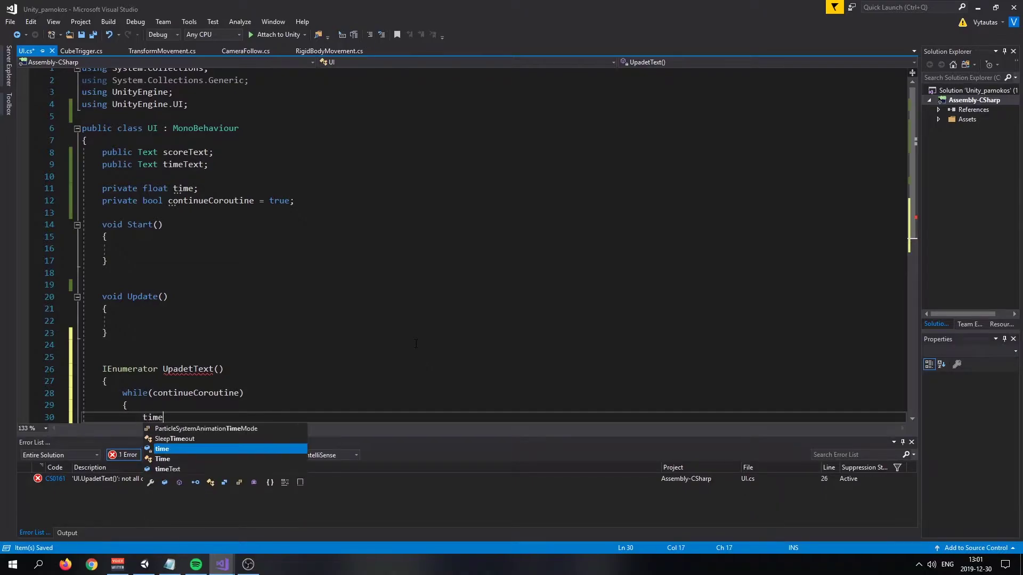
key("Tab")
type(".")
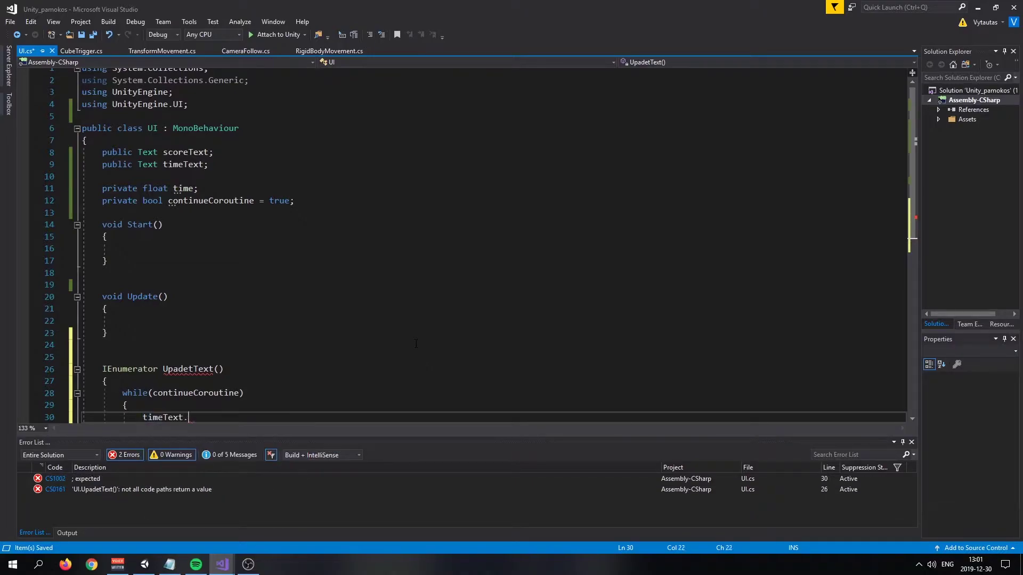
type("text ")
type("= \"")
type("TIME ")
type("\" + ")
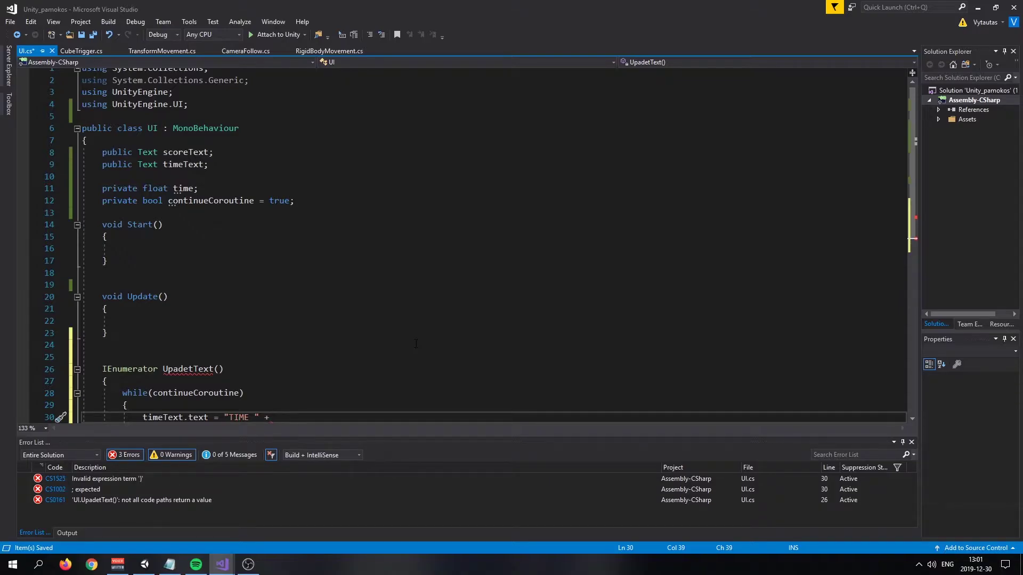
type("Mat")
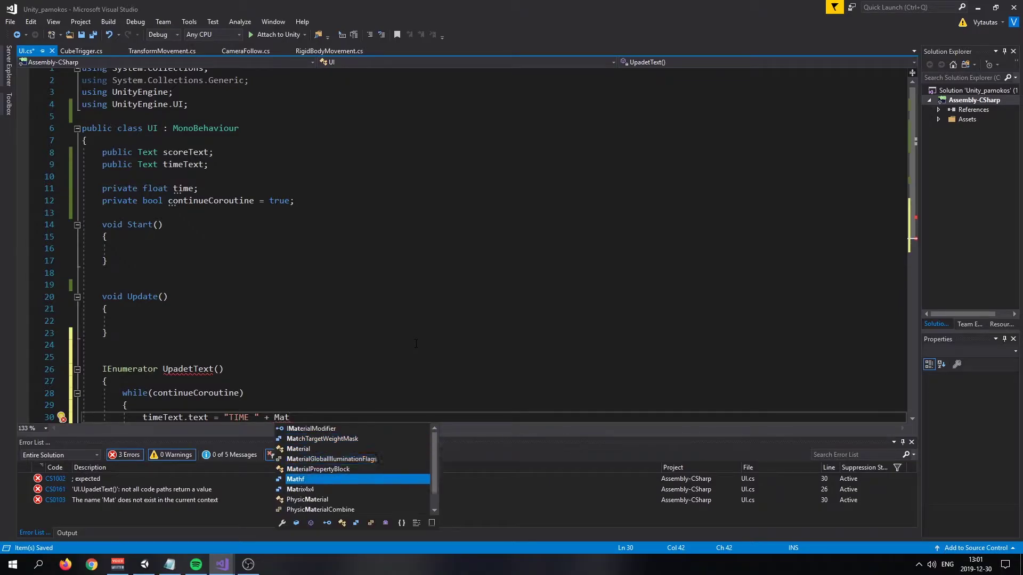
key("Tab")
type(".")
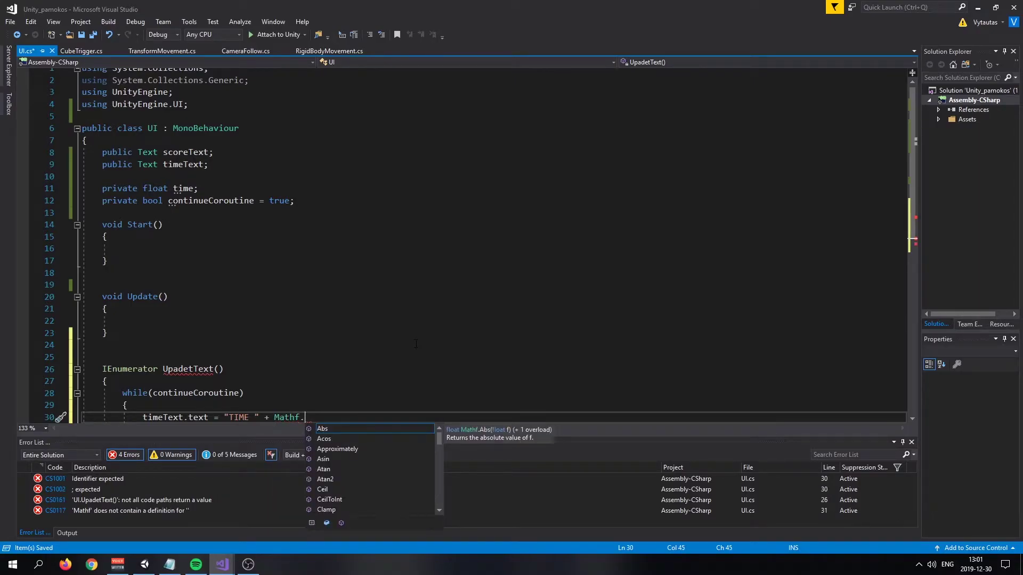
type("round")
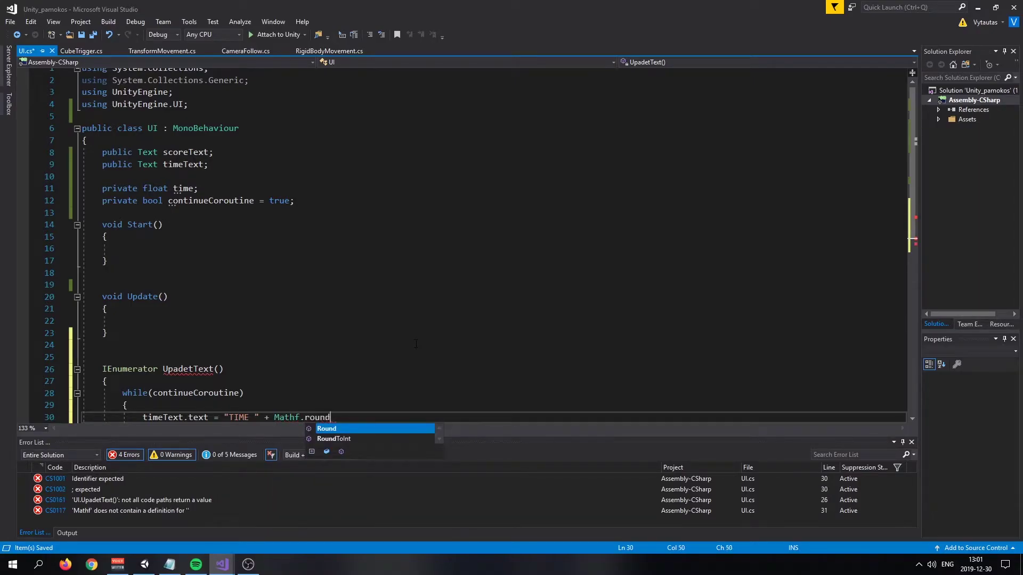
key("Down")
key("Tab")
type("()")
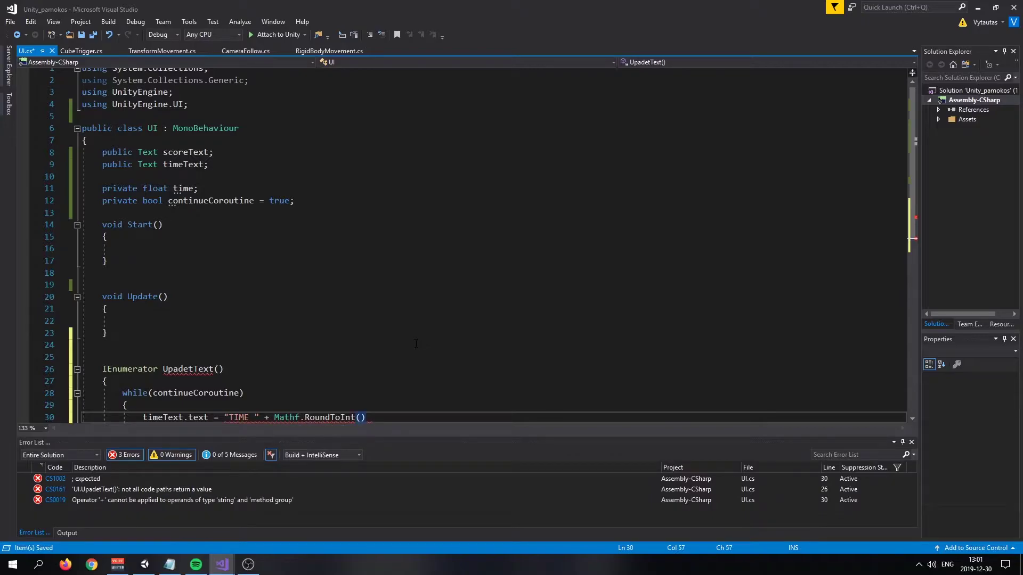
type(";")
key("Left")
type("time")
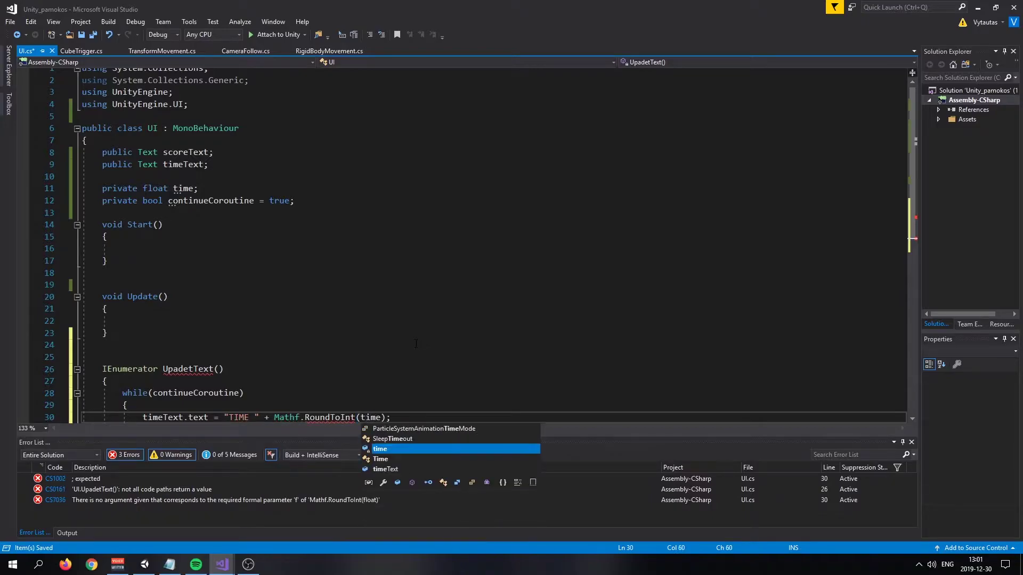
left_click(411, 321)
scroll(411, 324, "down", 3)
left_click(421, 333)
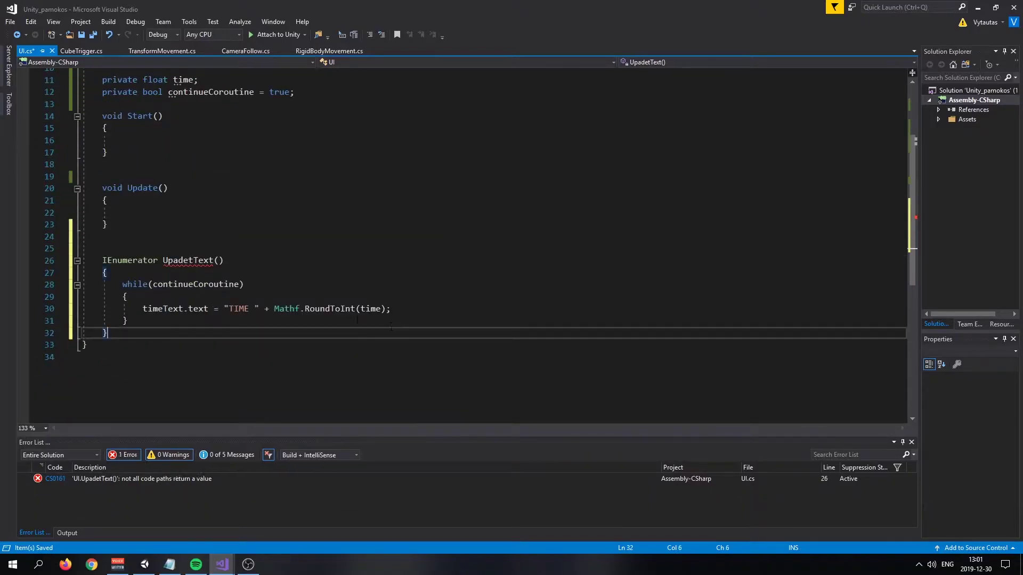
left_click(421, 311)
Add 'yield return new WaitForSeconds(1);' to the loop and save.
key("Return")
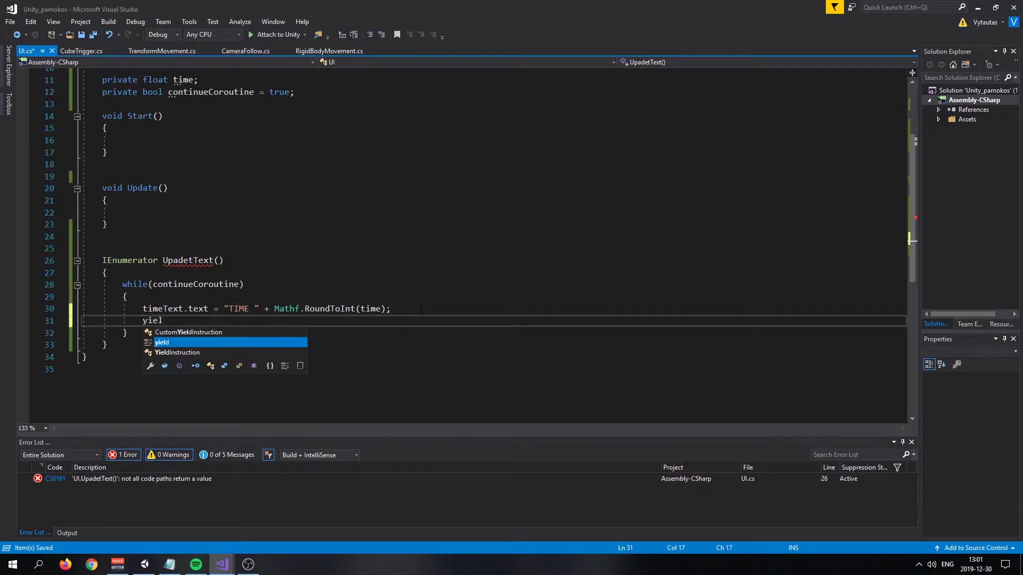
type("yield return ")
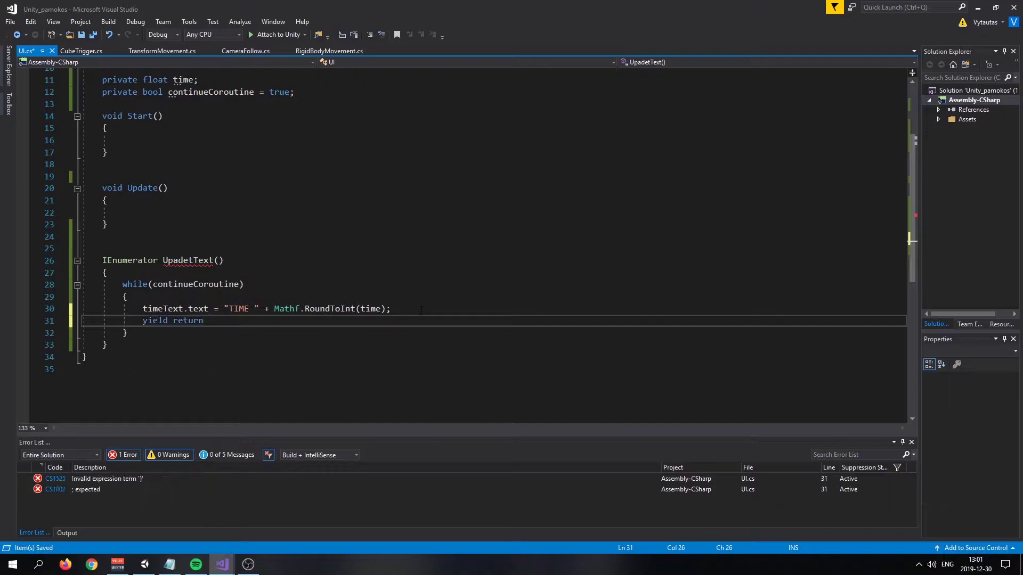
type("new Wai")
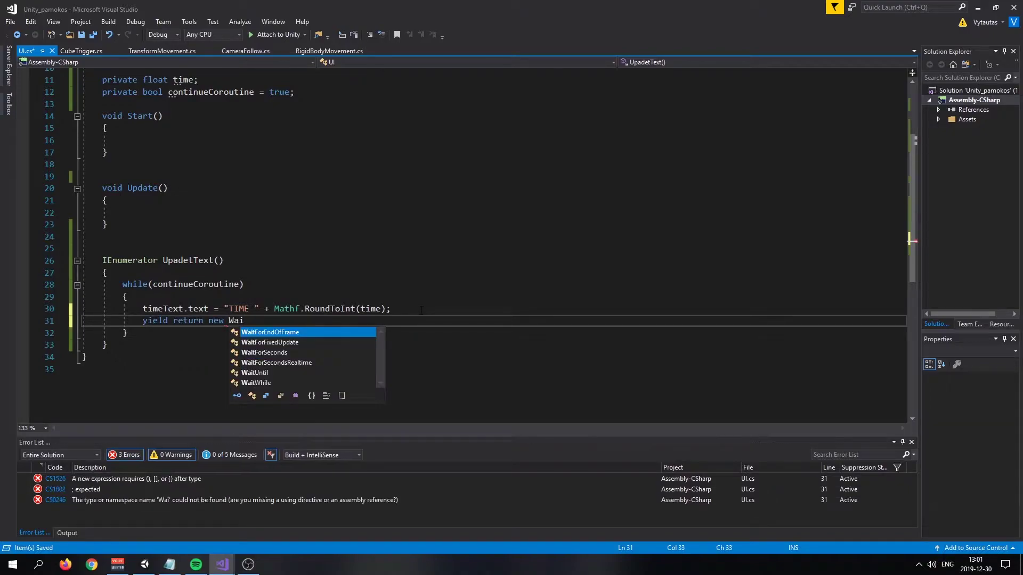
key("Down")
key("Down")
key("Tab")
type("(")
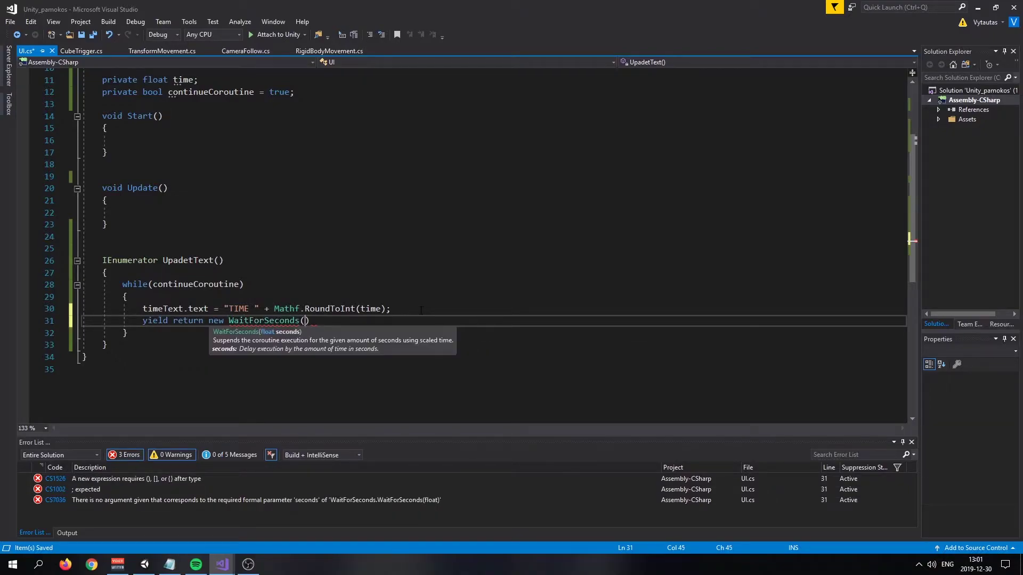
type("1)")
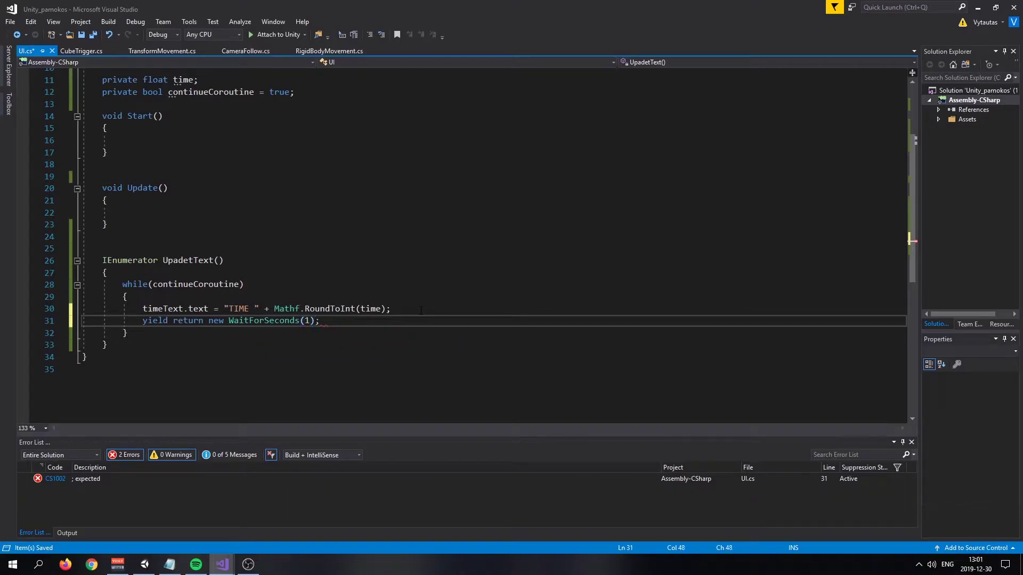
left_click(421, 311)
key("ctrl+s")
left_click(334, 283)
scroll(334, 280, "up", 2)
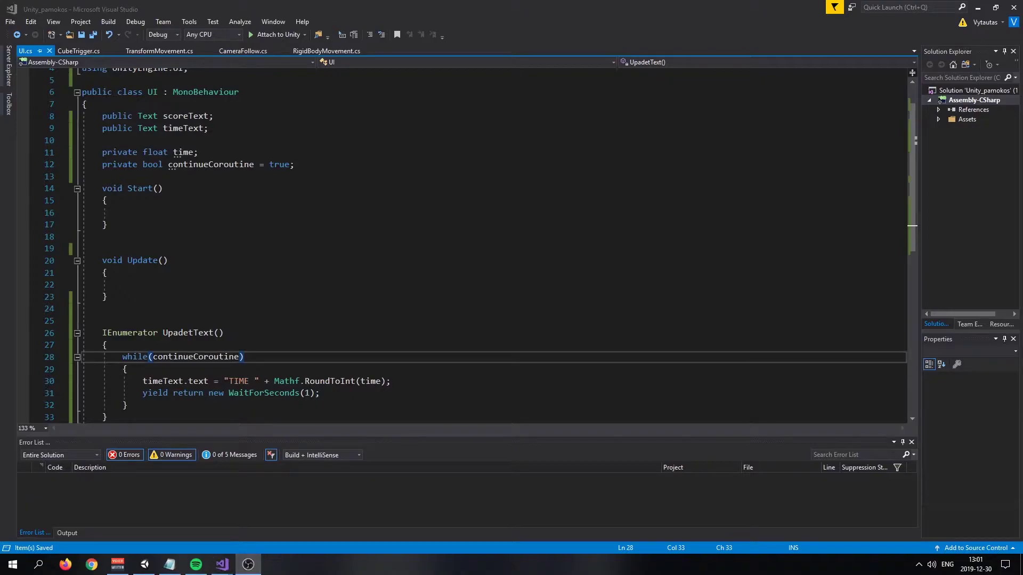
Add 'time += Time.deltaTime;' inside Update and save UI.cs.
left_click(101, 309)
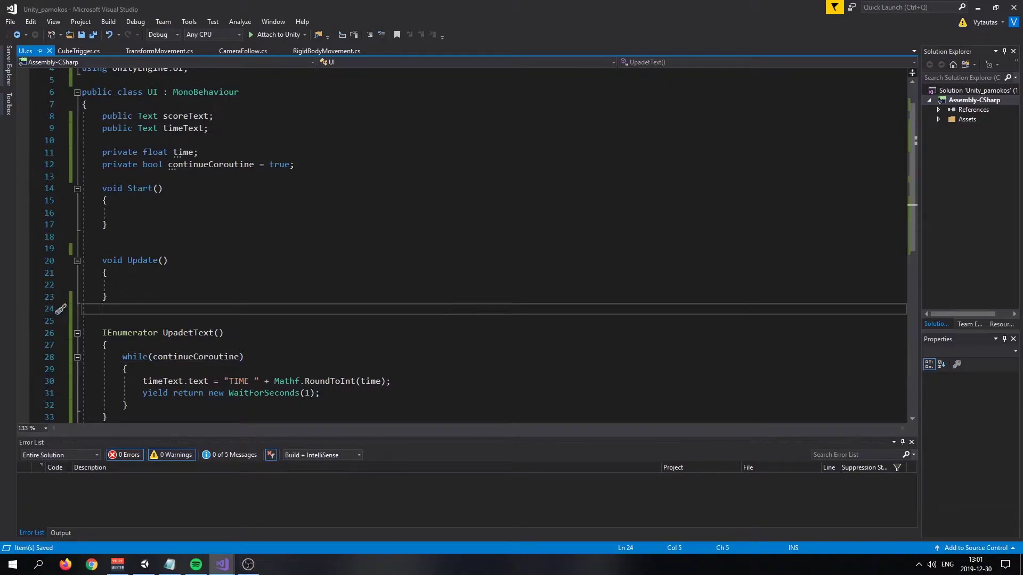
key("alt+Tab")
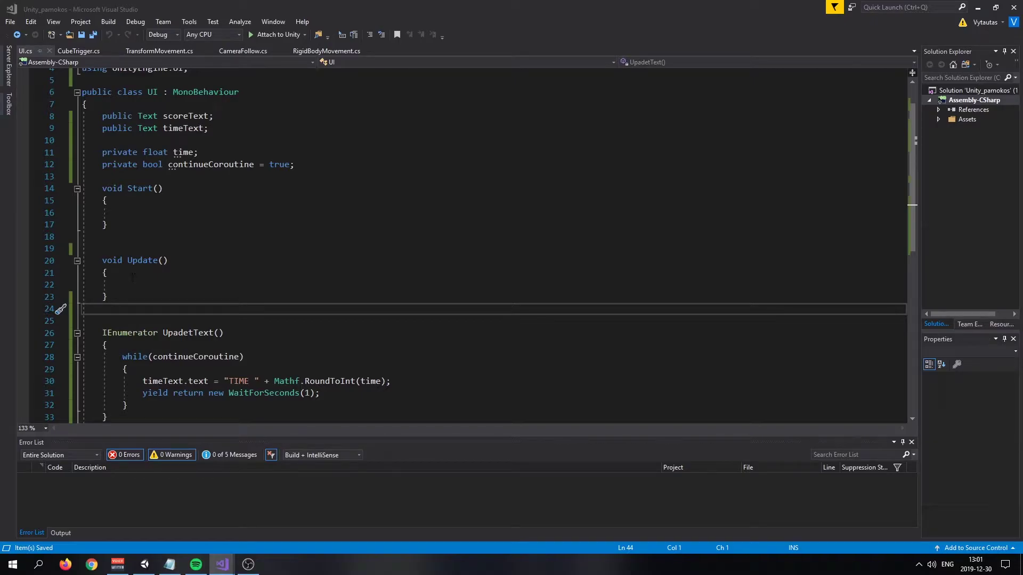
left_click(150, 286)
type("tim")
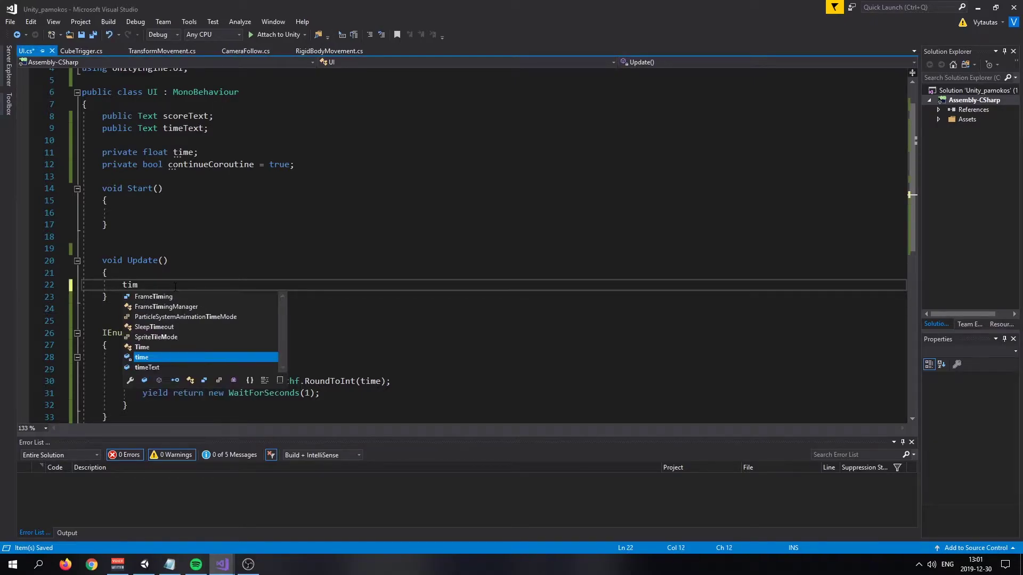
type("e +=")
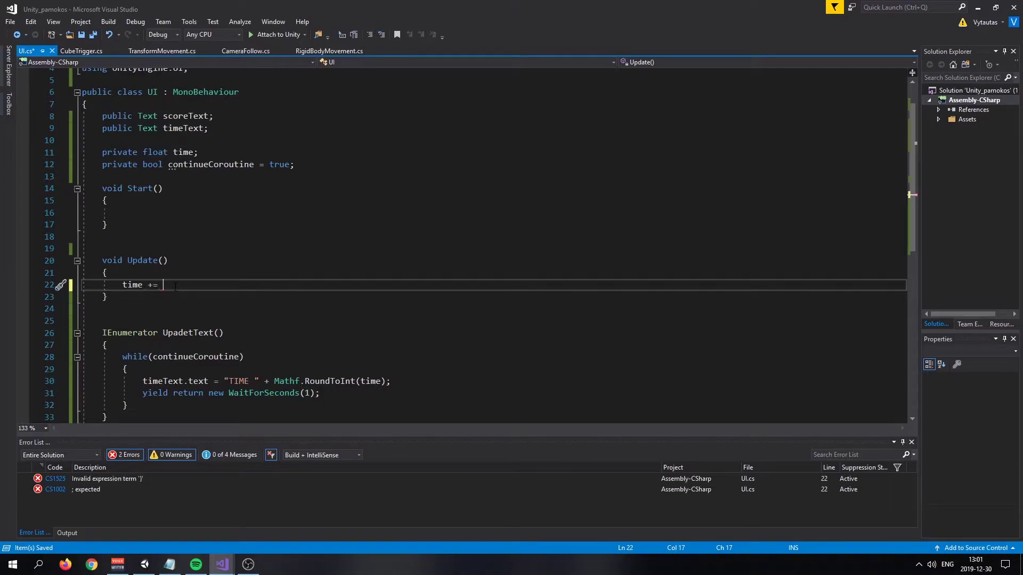
type(" Time.delt")
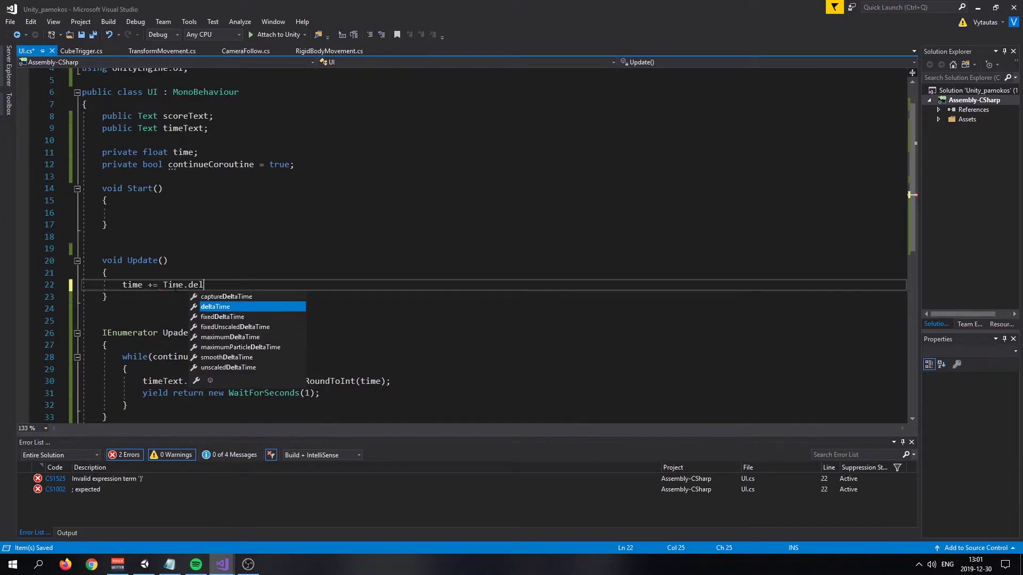
type("aTime;")
key("ctrl+s")
left_click(106, 321)
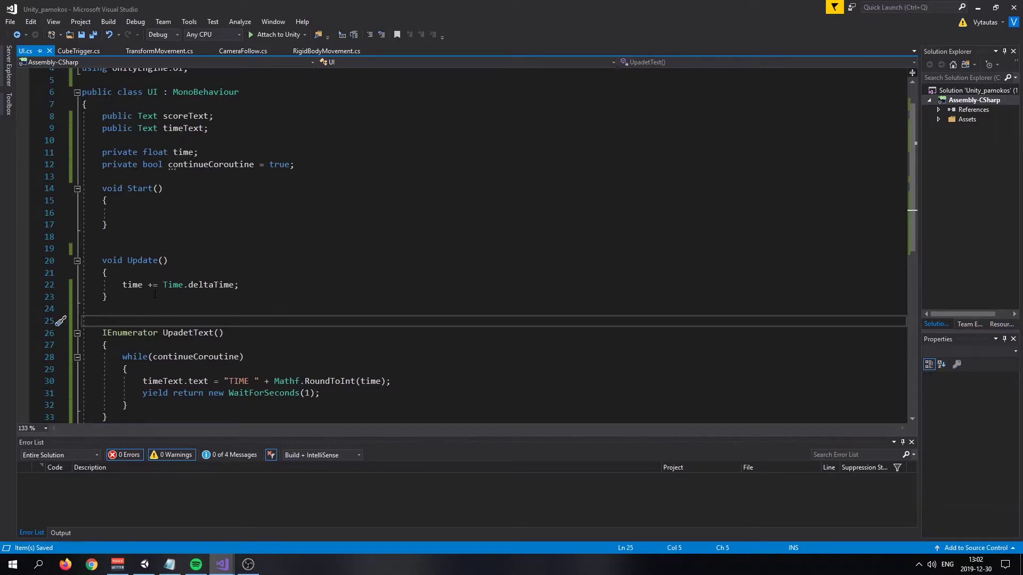
left_click(183, 116)
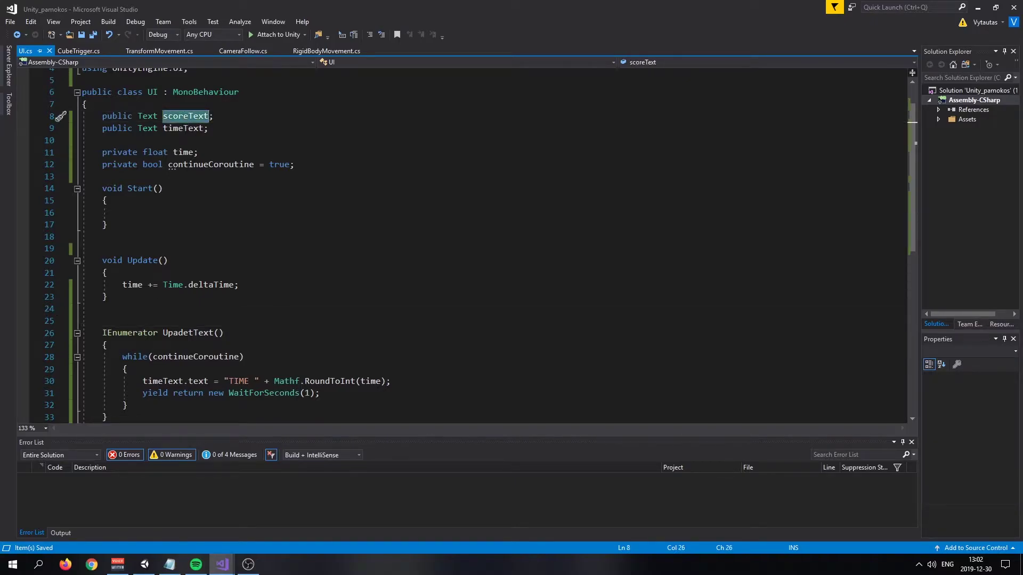
left_click(268, 307)
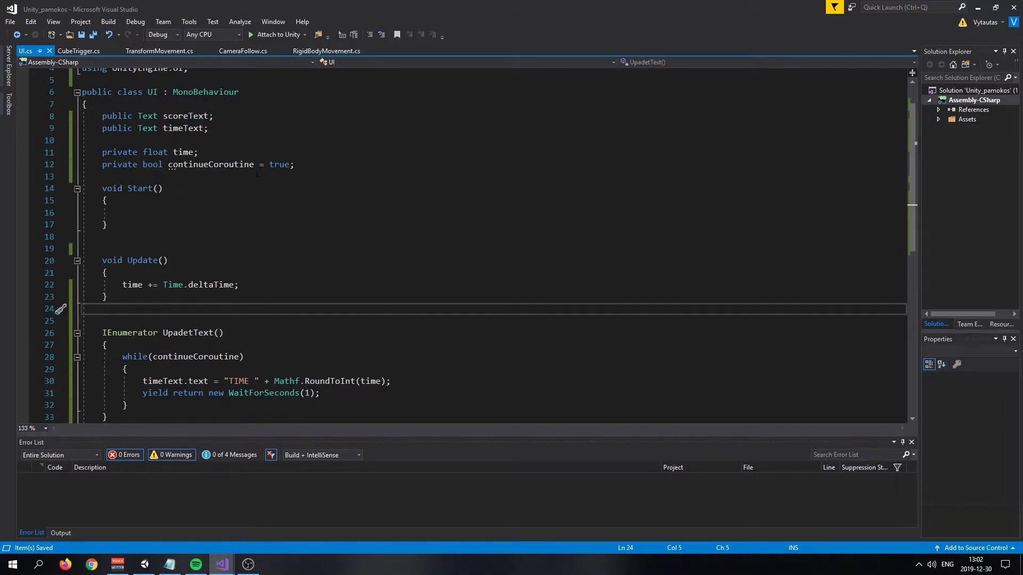
left_click(145, 564)
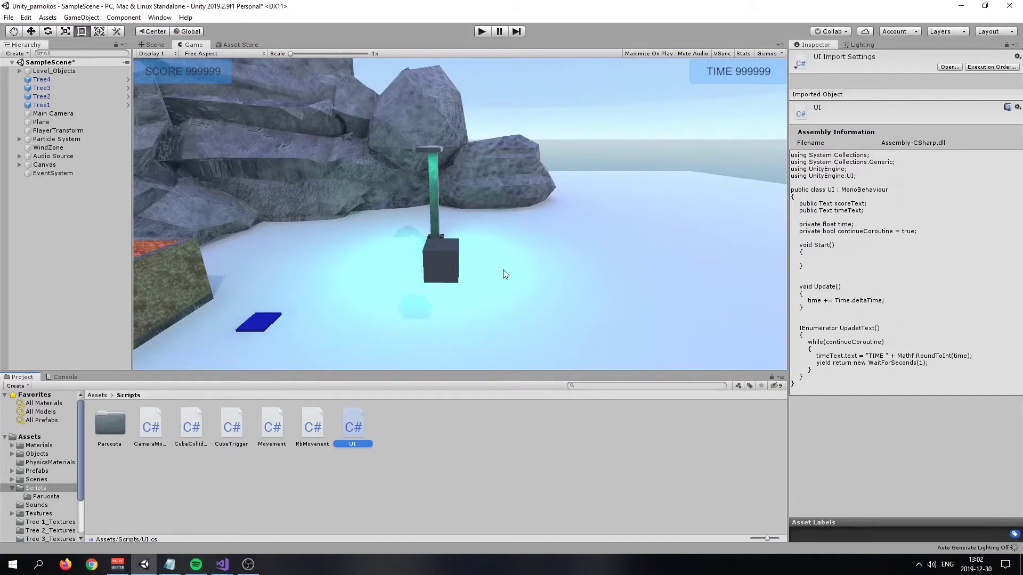
Switch to the Scene view and orbit around the canvas and Plane.
right_click(161, 43)
left_click(157, 47)
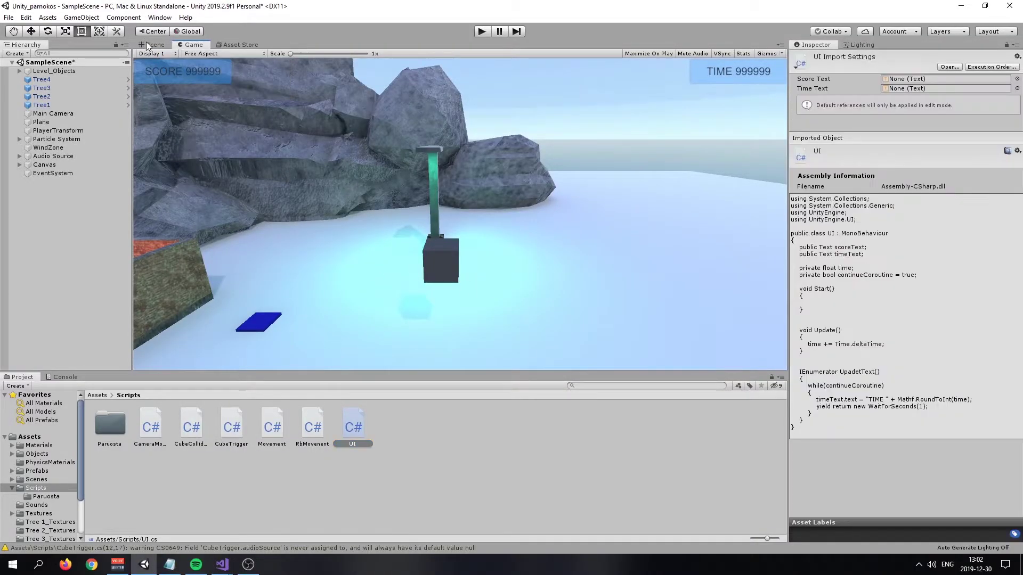
left_click(146, 42)
left_click_drag(457, 245, 114, 128, "alt")
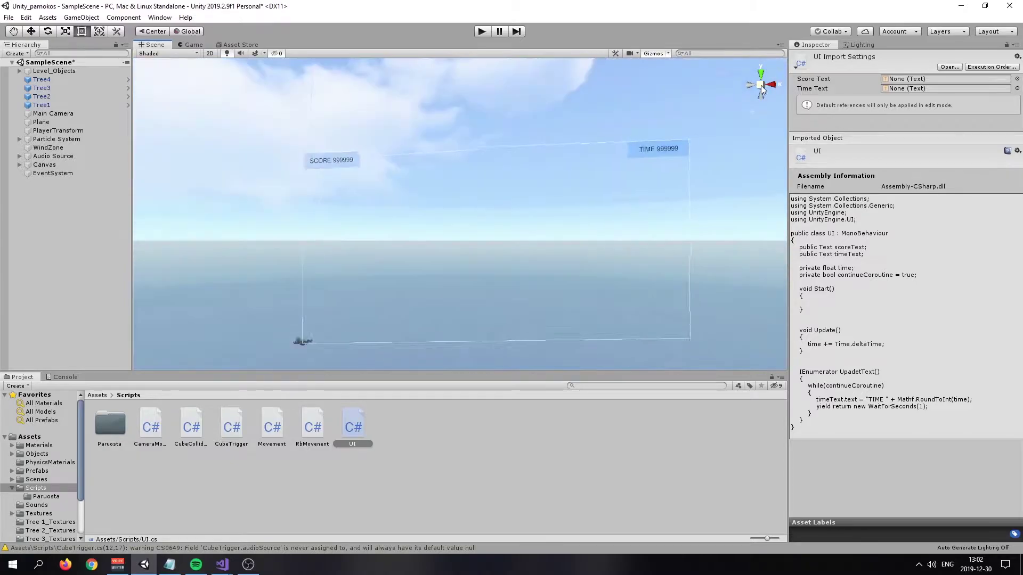
double_click(114, 126)
left_click(599, 251)
mouse_move(598, 252)
left_mouse_down("alt")
mouse_move(587, 240)
mouse_move(587, 360)
mouse_move(530, 271)
left_mouse_up("alt")
scroll(587, 360, "up", 5)
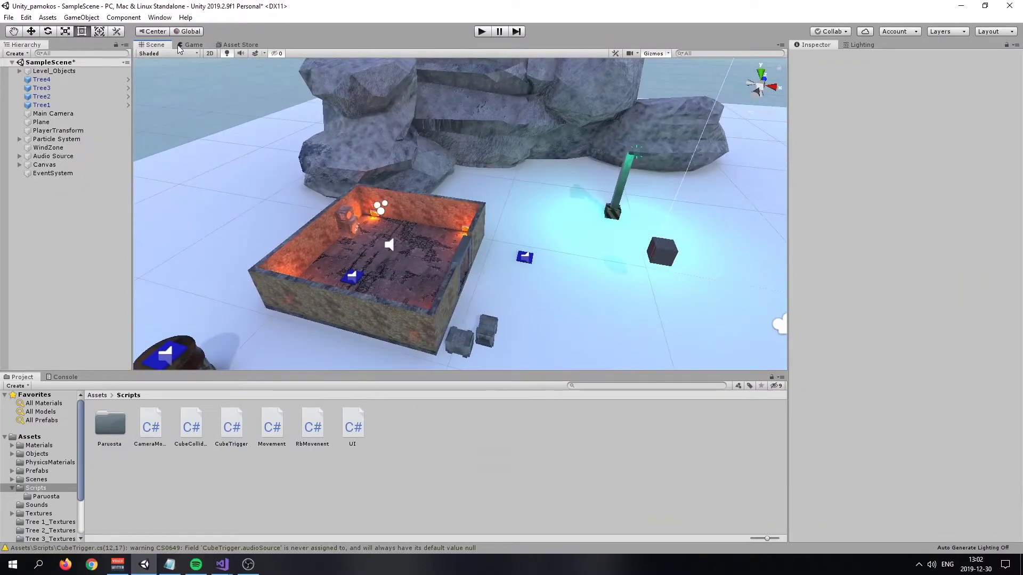
Below Update, declare a 'public void UpdateScoreText()' method.
mouse_move(222, 564)
left_click(189, 494)
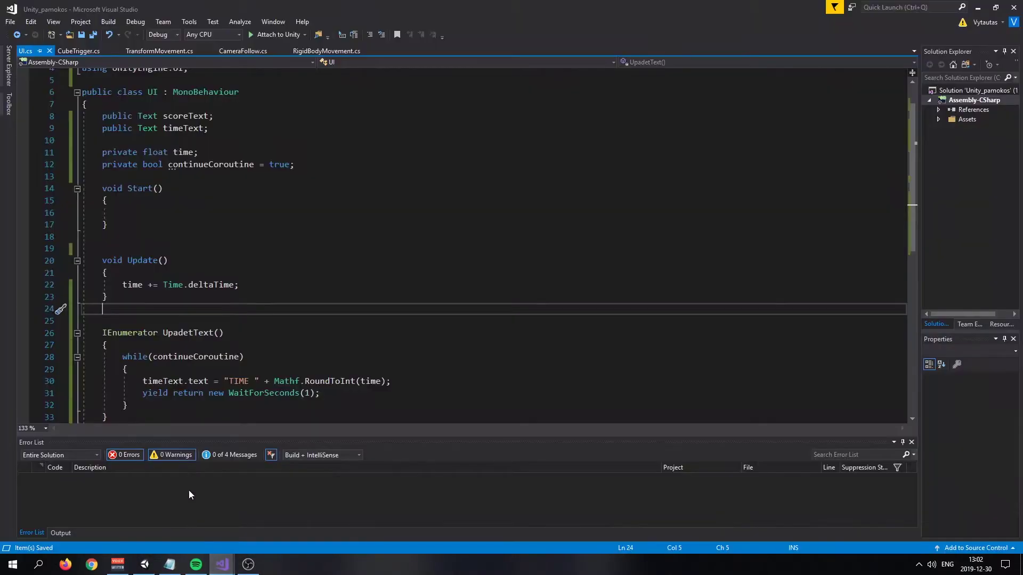
scroll(216, 276, "down", 2)
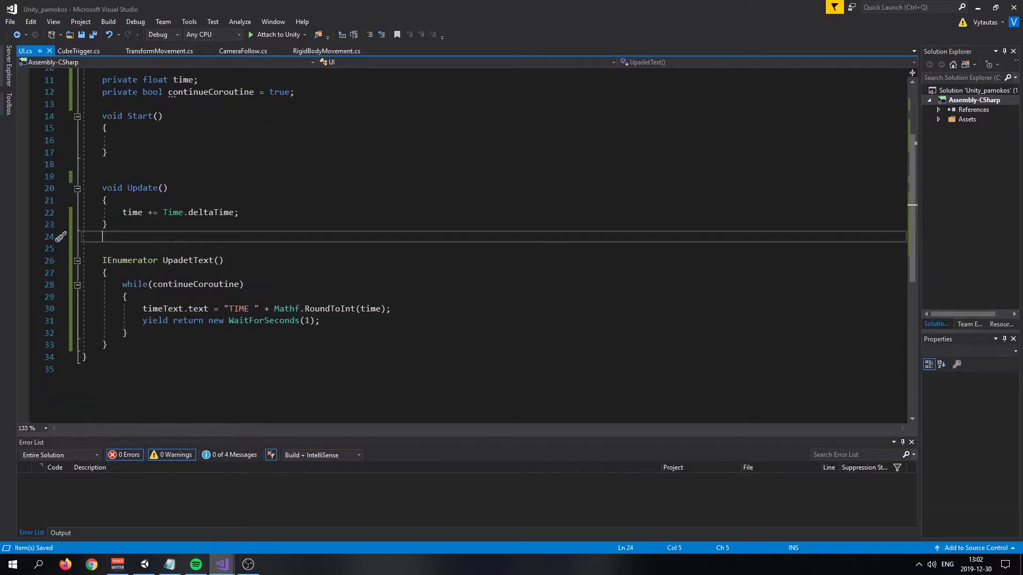
key("Return")
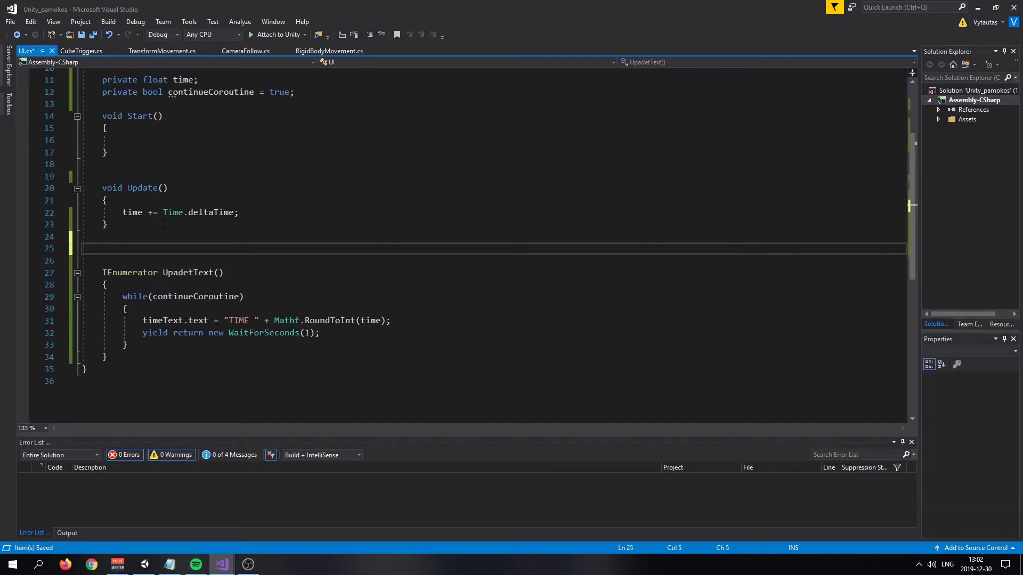
type("public")
type("void ")
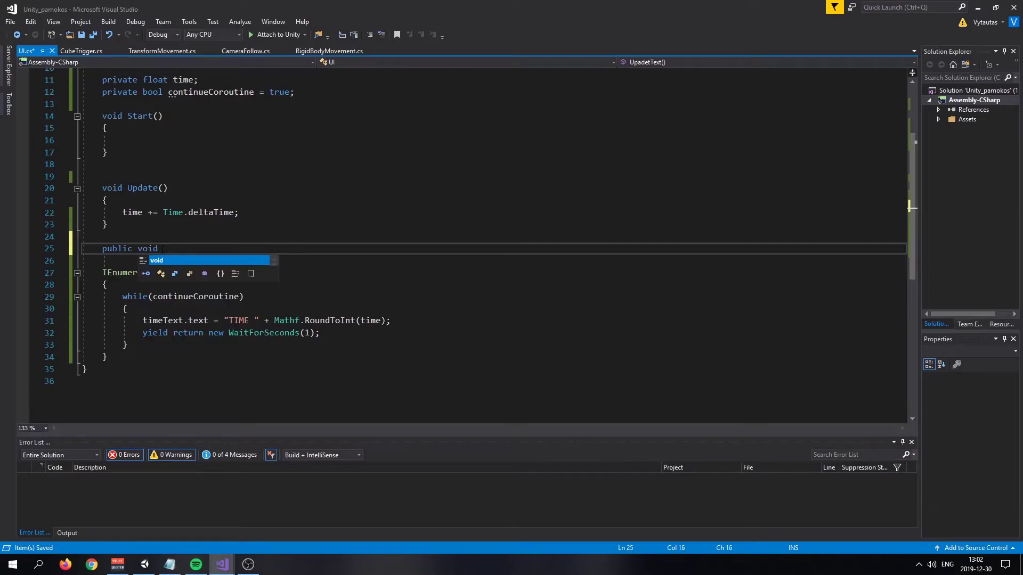
type("Upade")
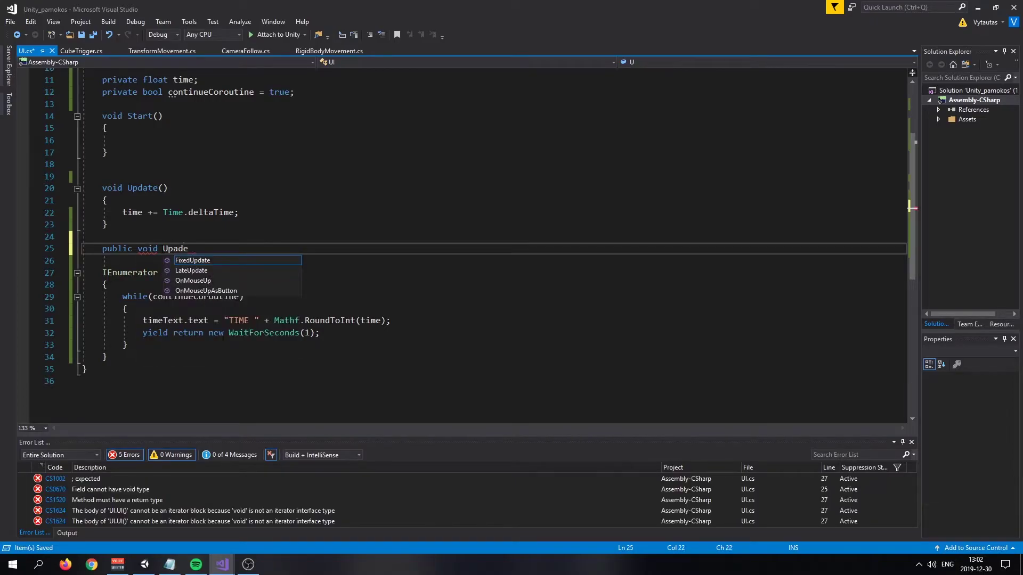
key("BackSpace")
key("BackSpace")
key("BackSpace")
key("BackSpace")
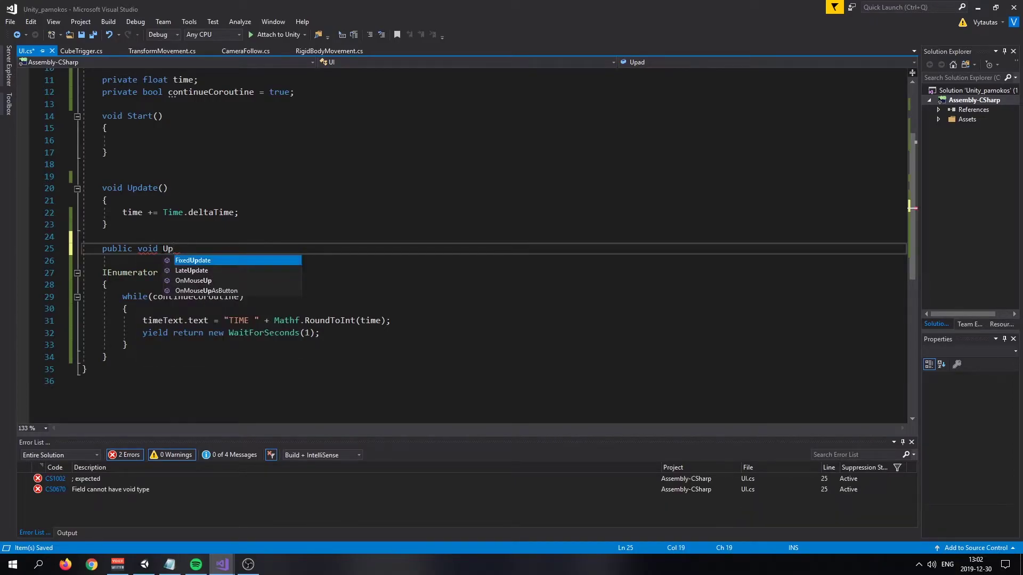
type("dateSco")
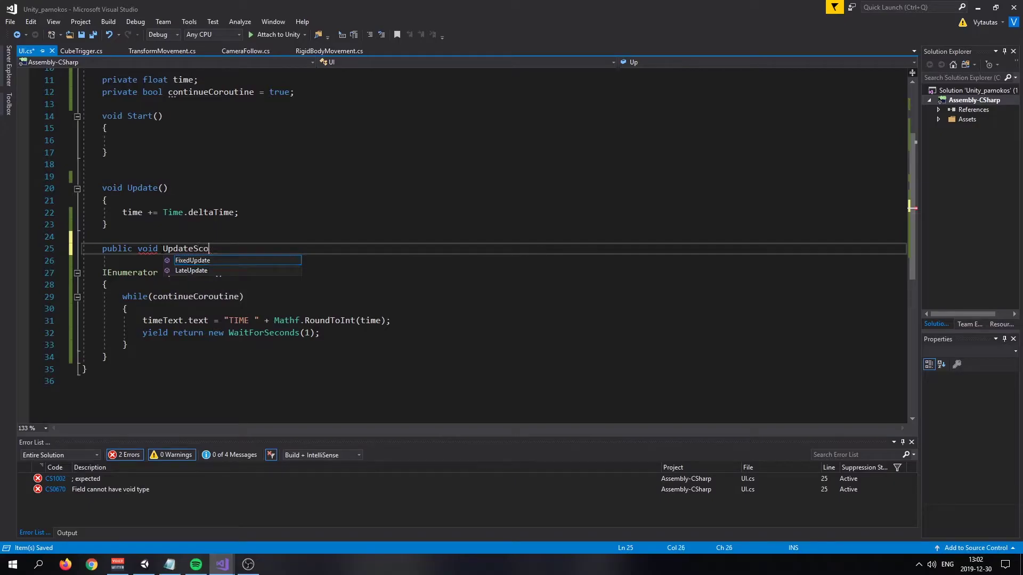
type("reText()")
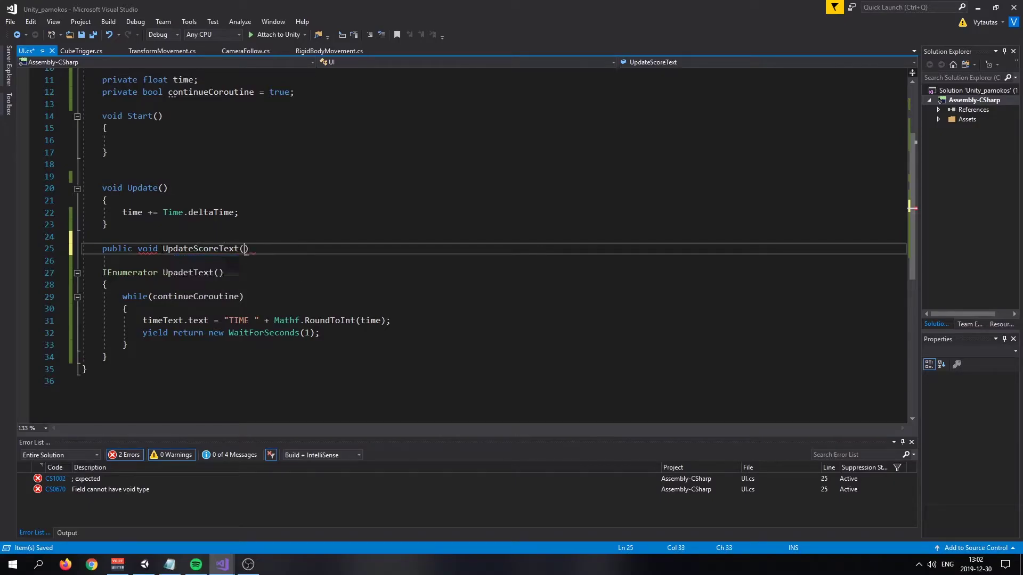
key("Return")
key("Return")
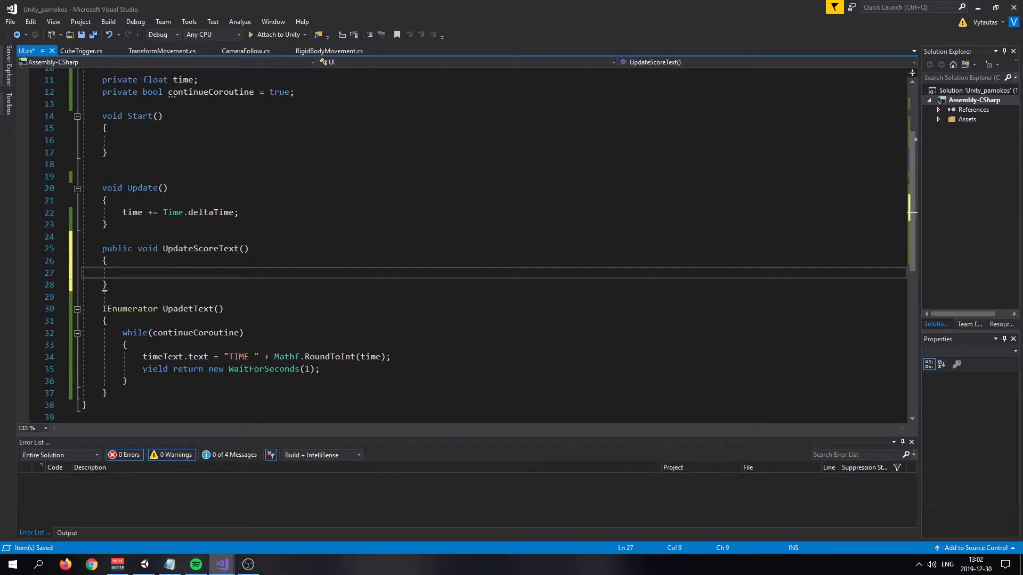
Begin its body with scoreText.text = "SCORE " +.
type("sco")
key("Tab")
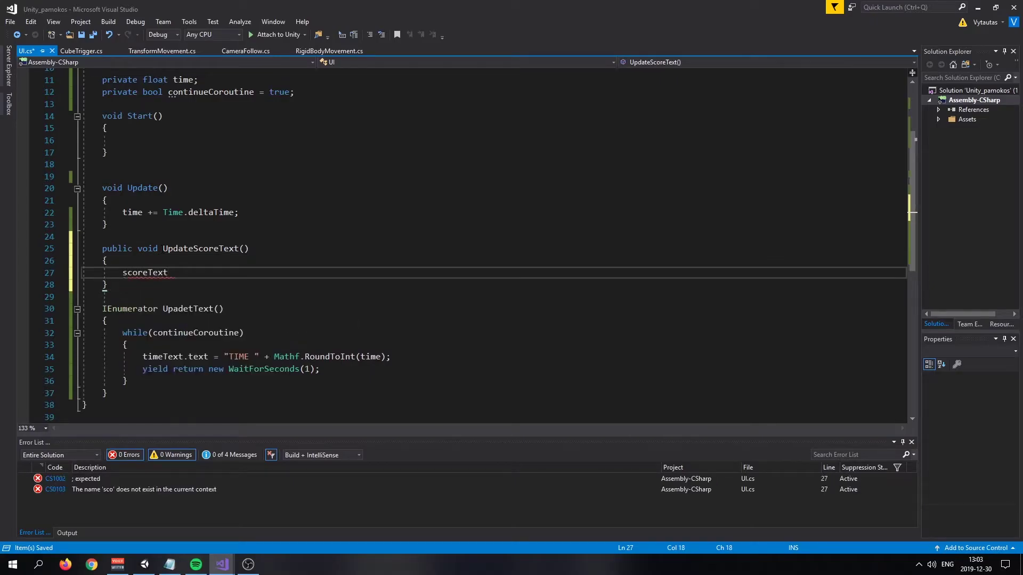
type(".te")
key("Tab")
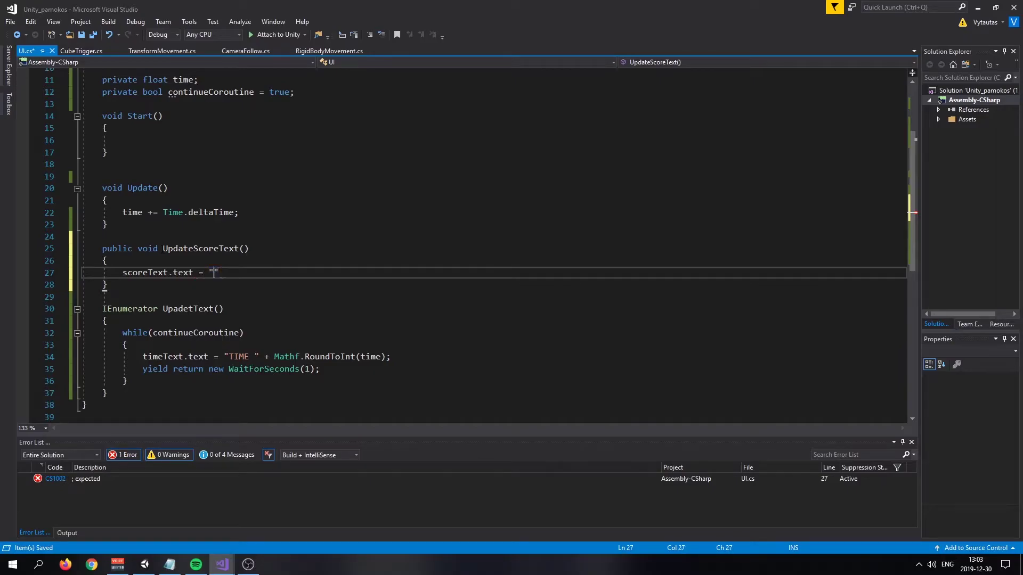
type("SCORE")
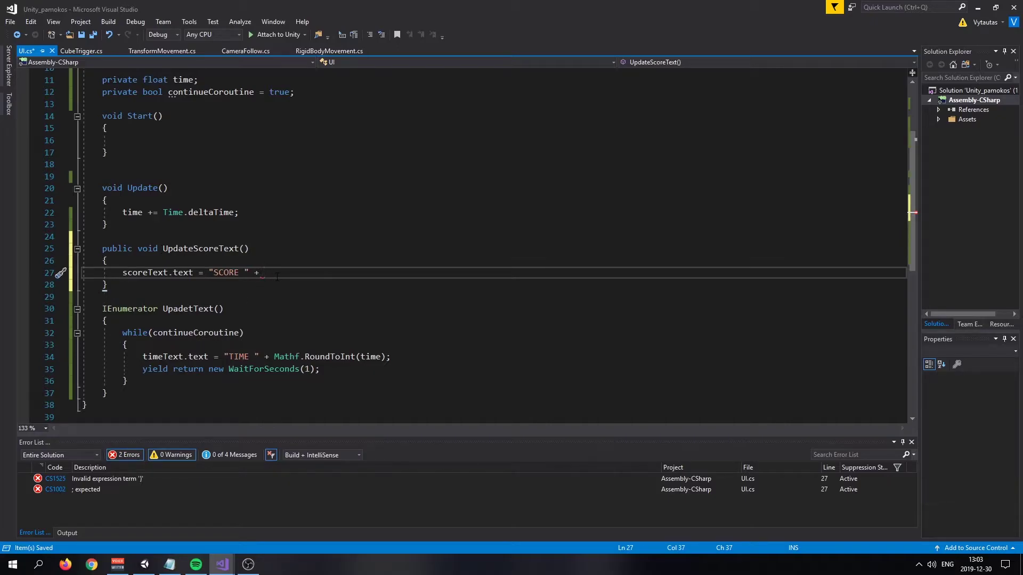
scroll(326, 236, "up", 3)
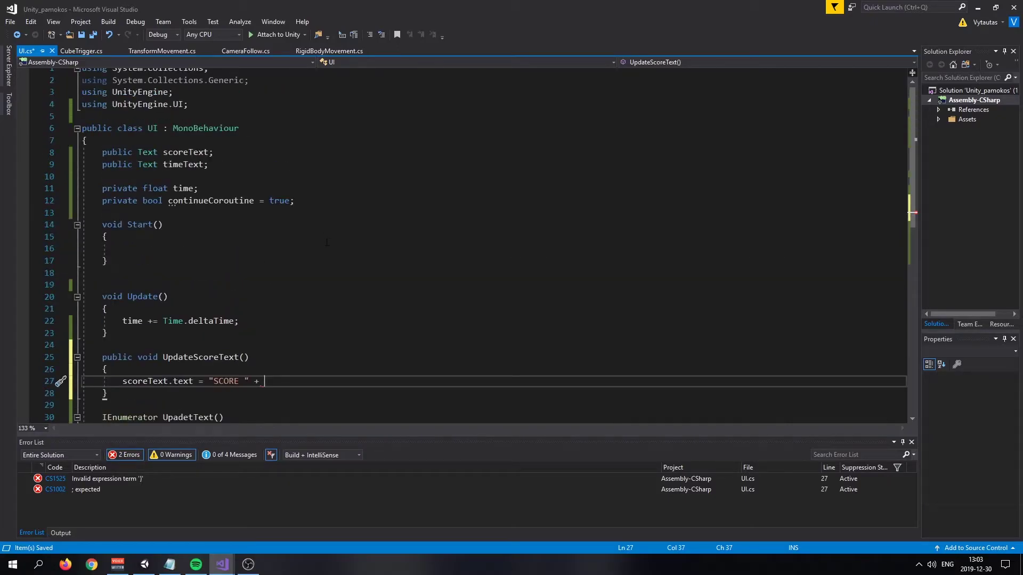
Create a new C# script named GameManager in the Scripts folder.
left_click(978, 7)
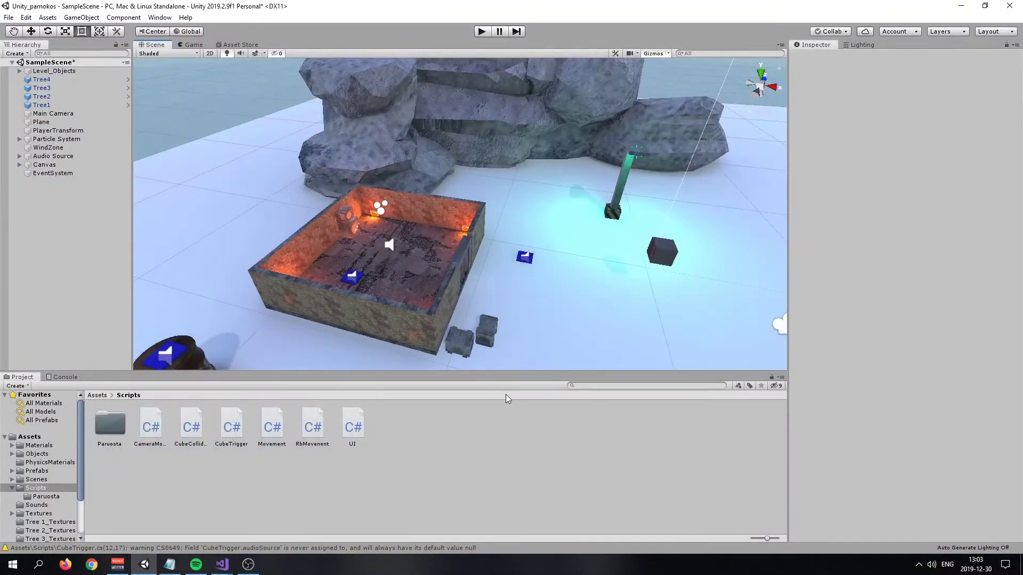
right_click(418, 447)
mouse_move(488, 201)
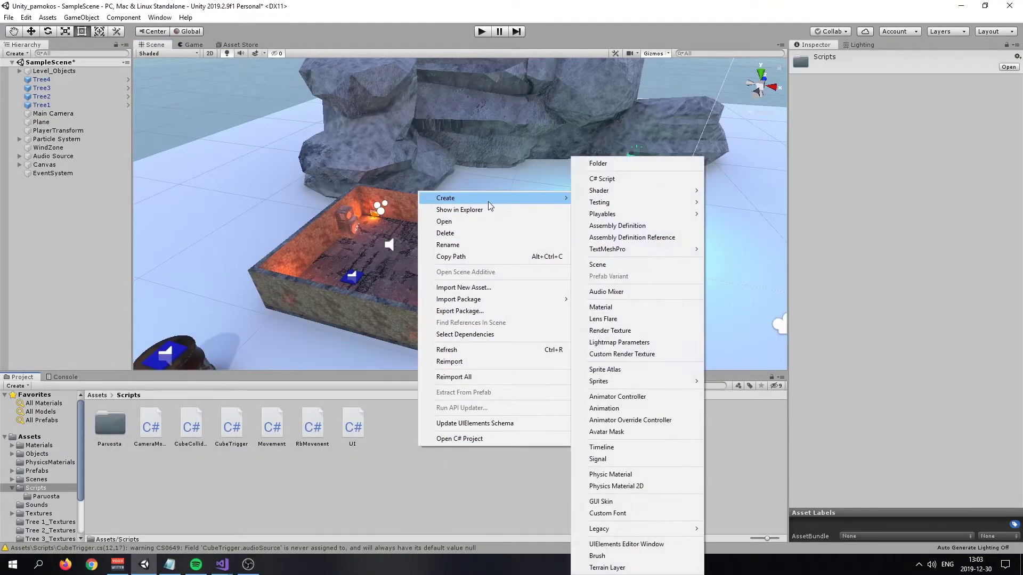
left_click(609, 179)
type("GameMa")
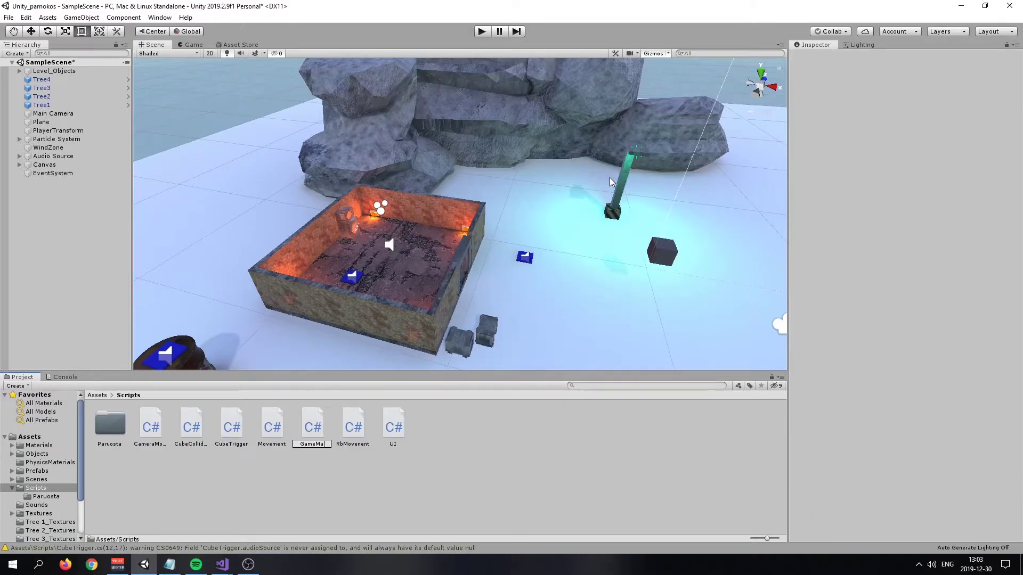
type("nager")
key("Return")
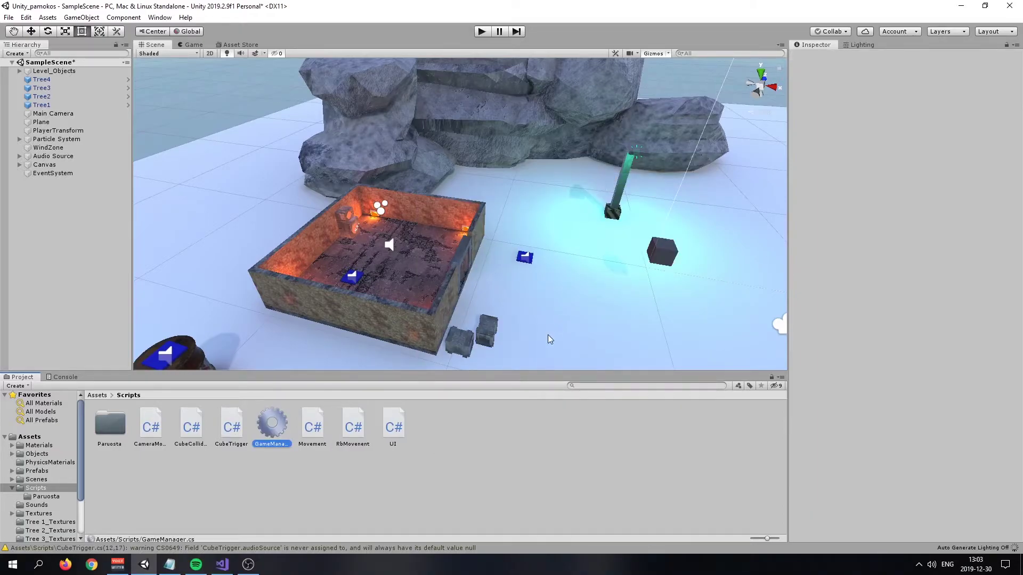
Open GameManager.cs in Visual Studio.
left_click(277, 440)
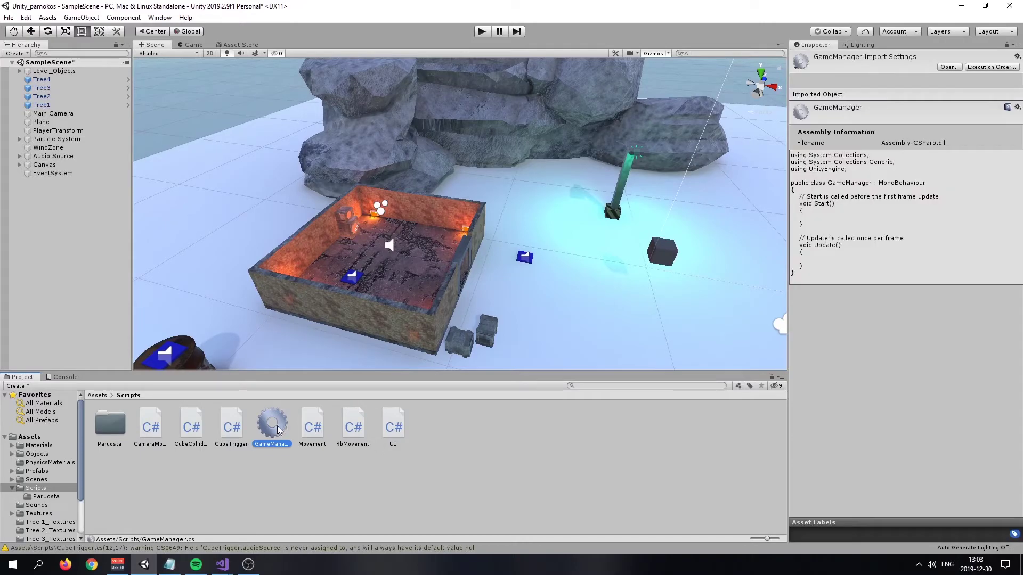
right_click_drag(320, 346, 329, 361)
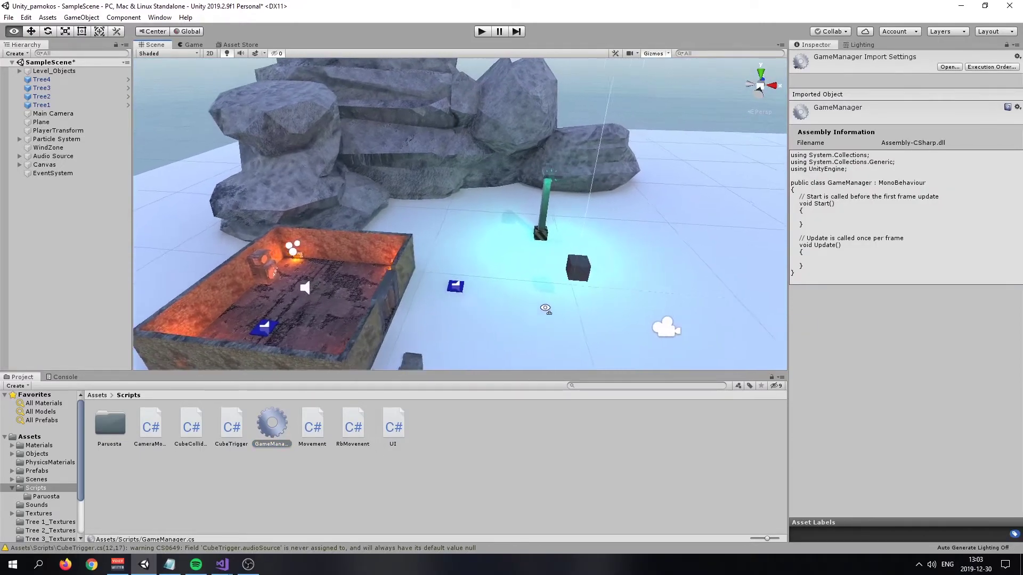
double_click(278, 425)
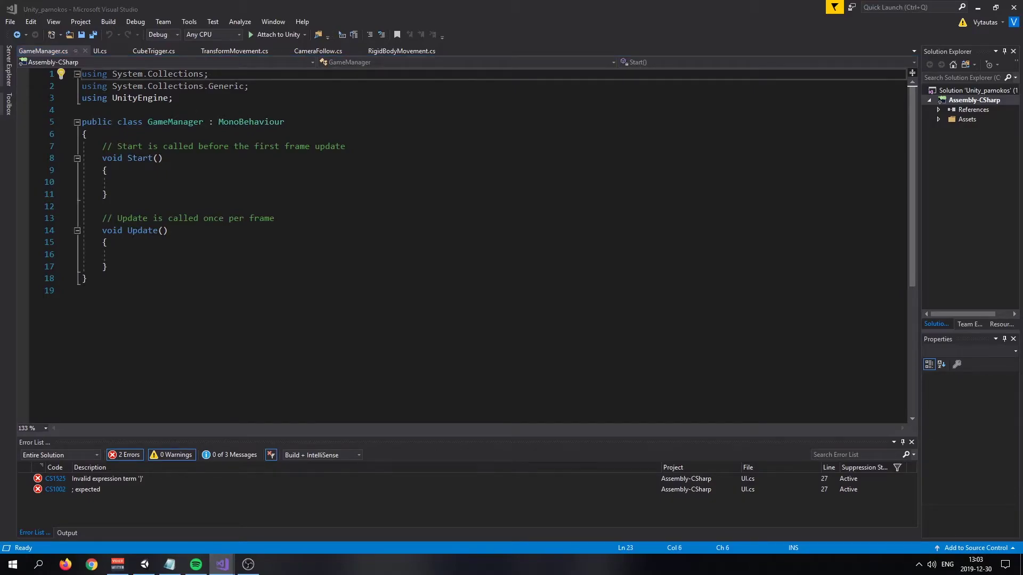
Delete the template comments above Start() and Update() in GameManager.cs.
left_click_drag(305, 219, 82, 218)
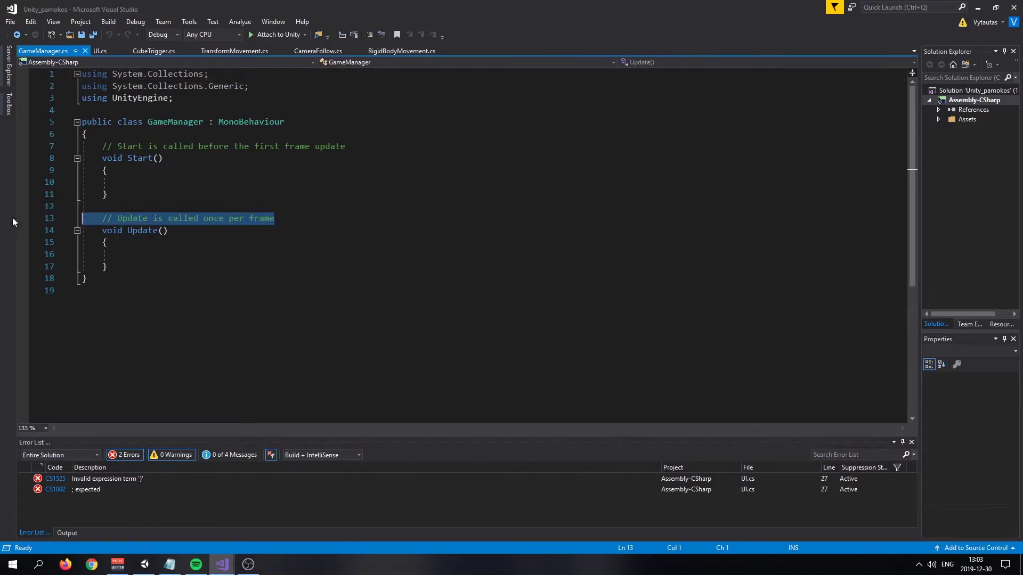
key("BackSpace")
left_click_drag(348, 146, 81, 146)
key("BackSpace")
Add blank lines above Start(), before Update() and after Update().
key("Return")
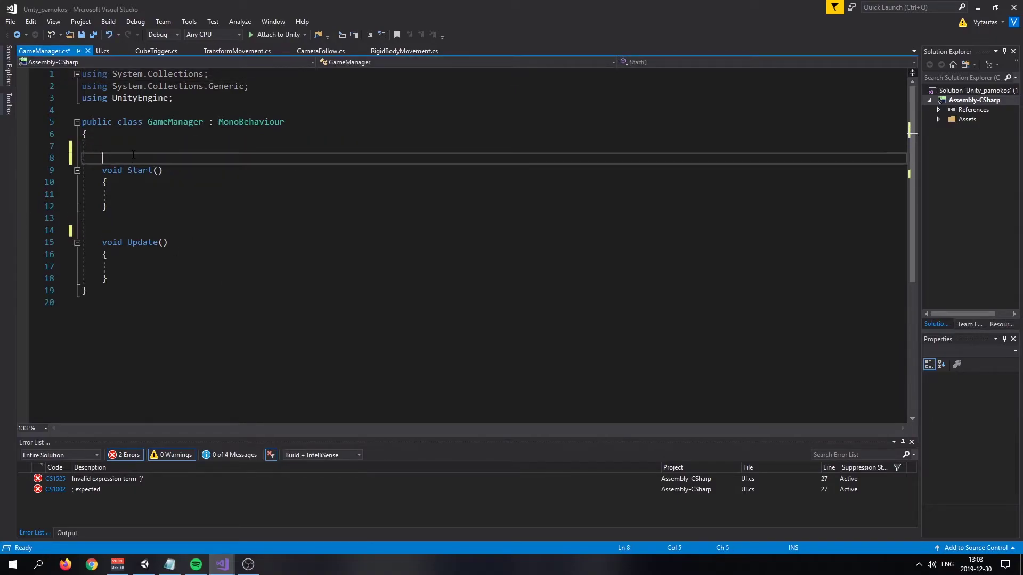
key("Return")
left_click(102, 242)
key("Return")
left_click(139, 312)
key("Up")
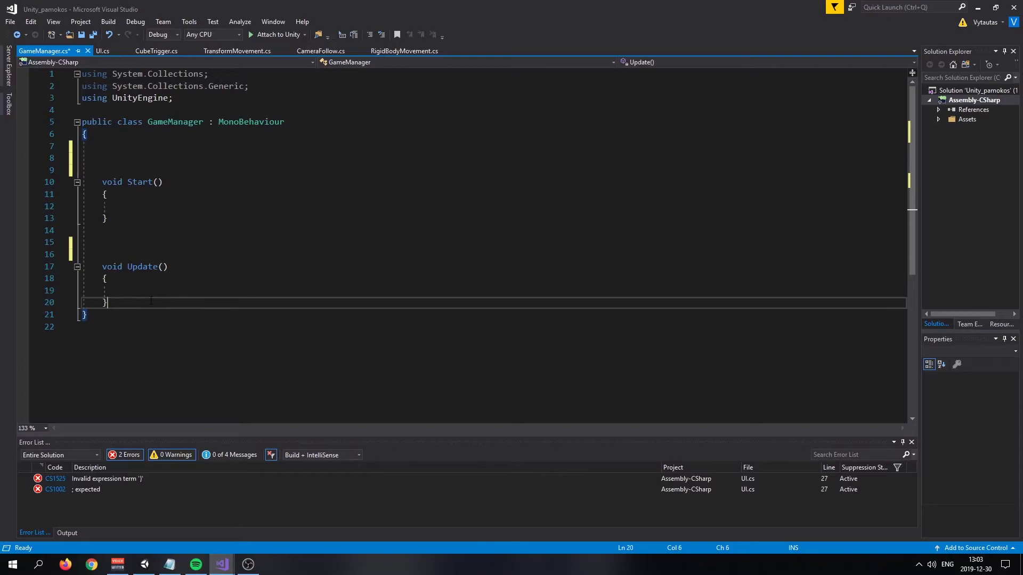
key("Return")
key("Return")
key("Return")
left_click(186, 339)
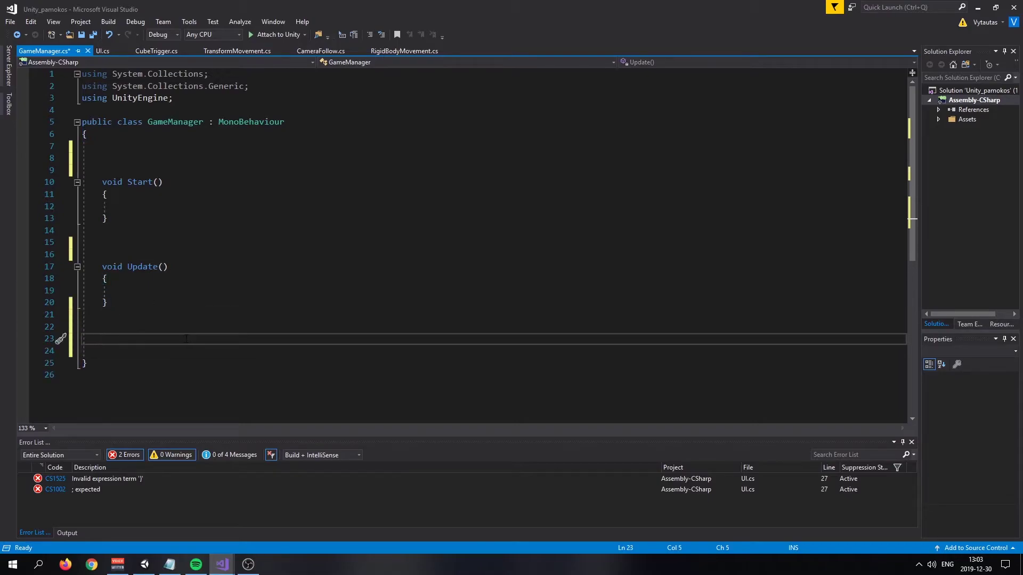
left_click(103, 51)
Add a private int score field on line 8 of GameManager.cs and save.
left_click(213, 333)
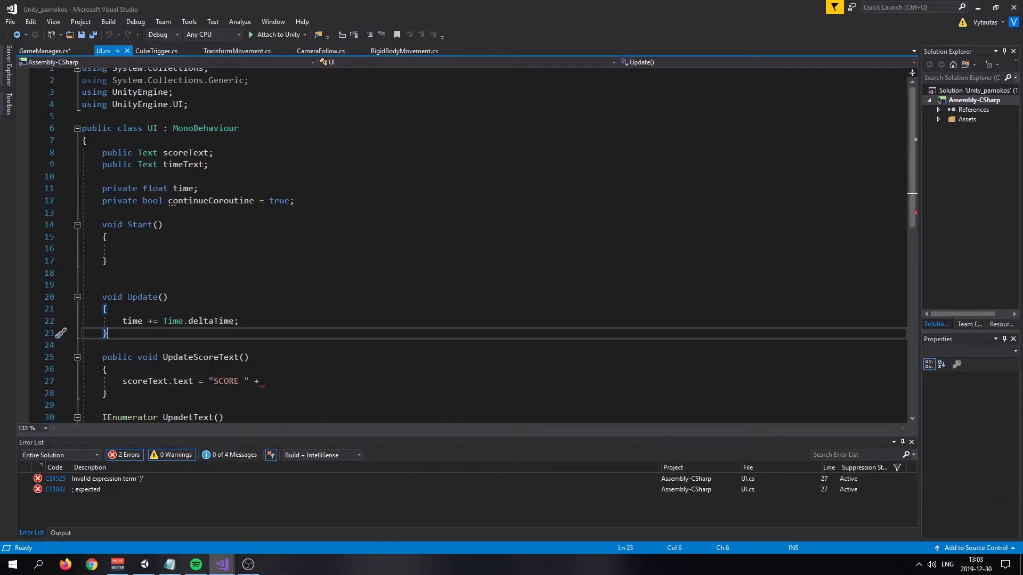
left_click(262, 381)
double_click(201, 357)
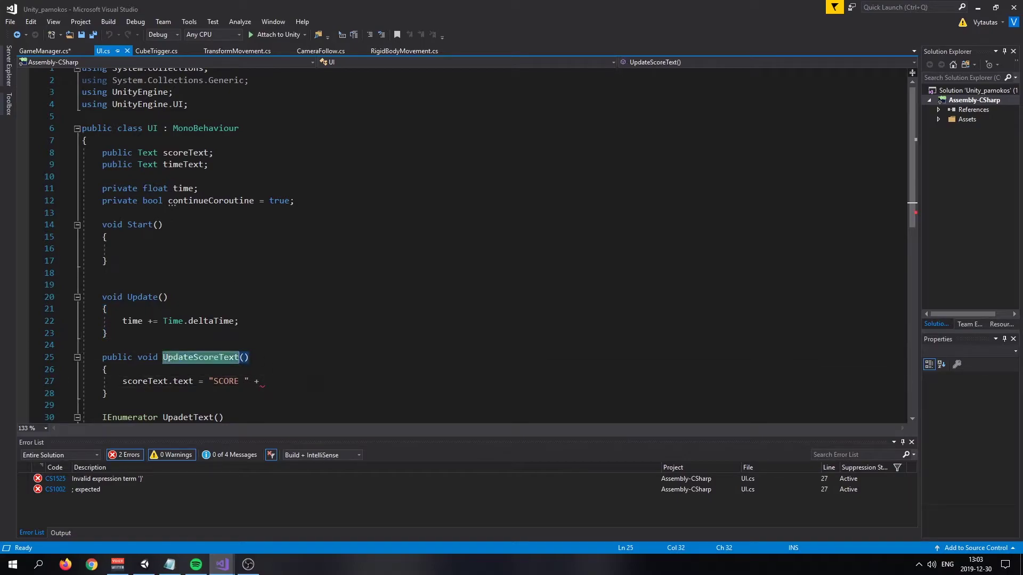
left_click(45, 51)
left_click(159, 159)
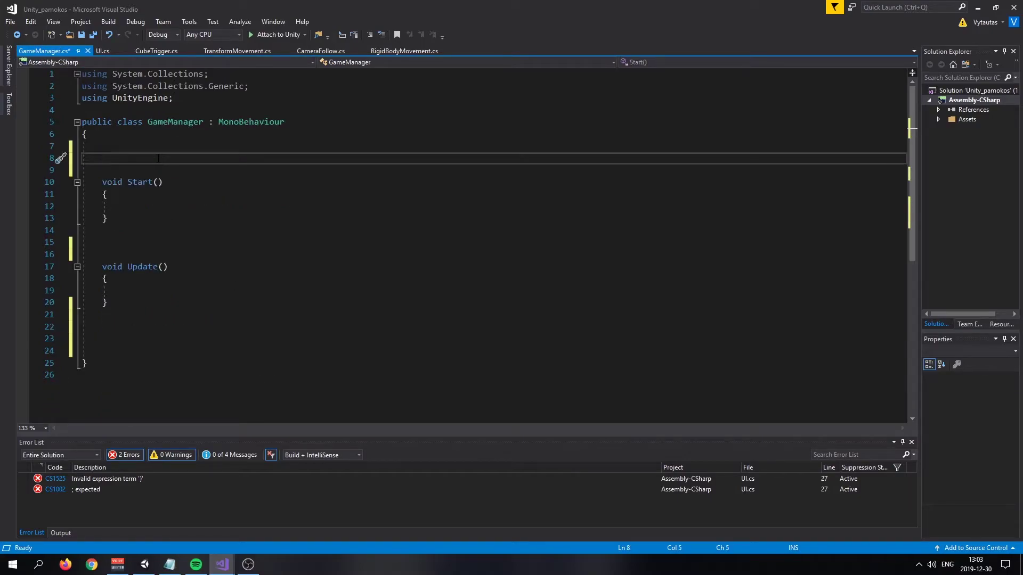
type("priv")
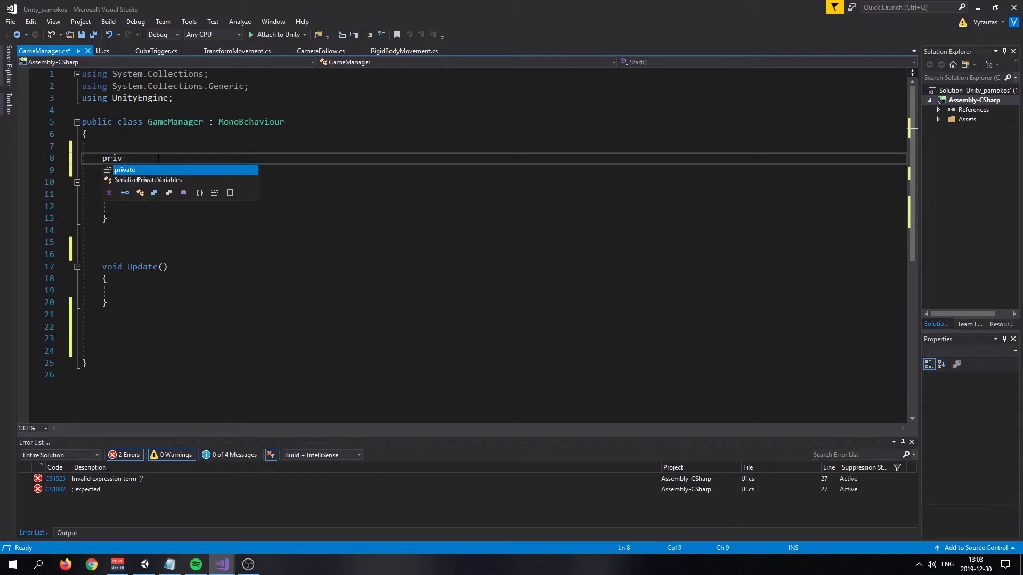
type("ate ")
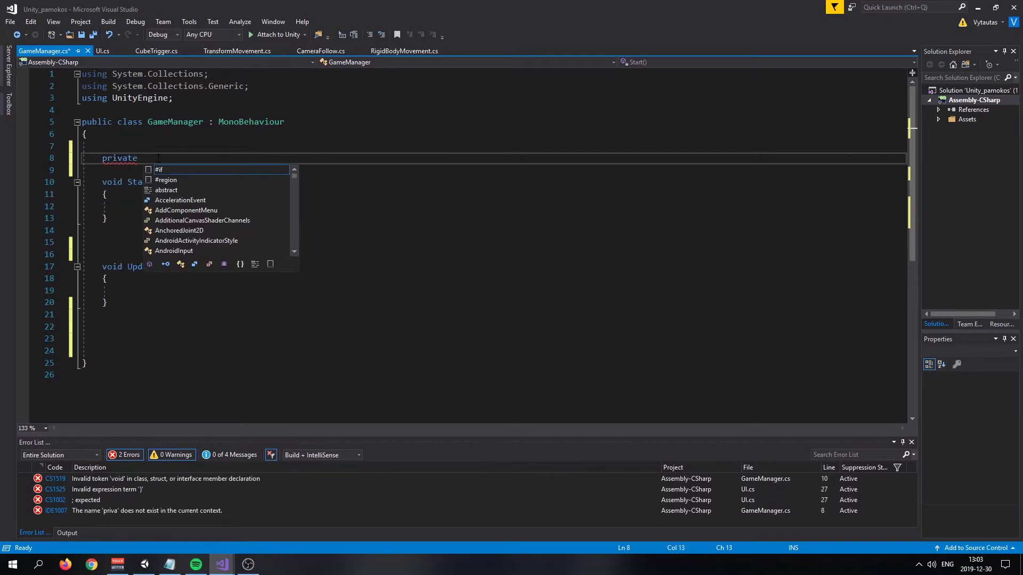
type("int score = 0;")
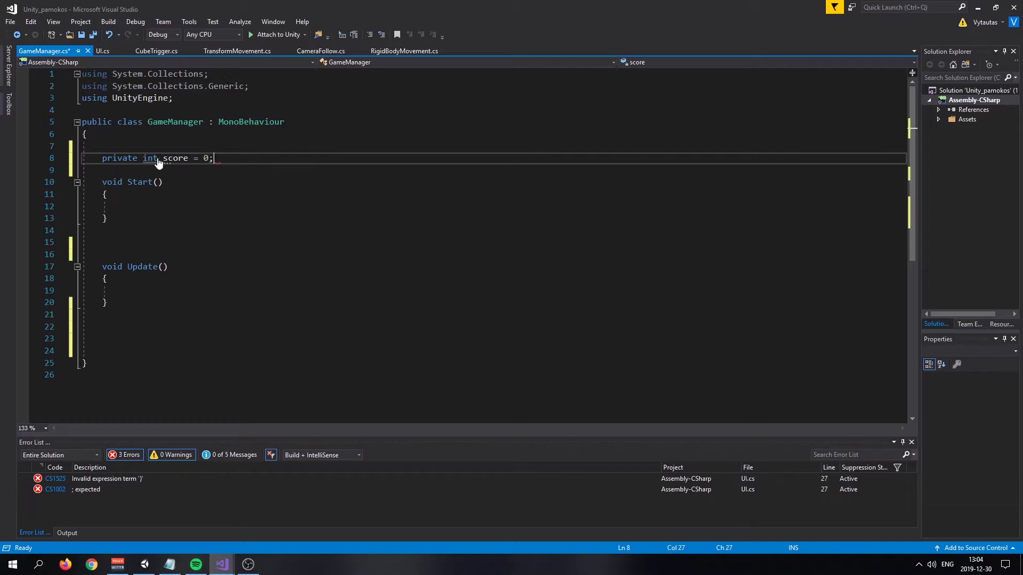
key("ctrl+s")
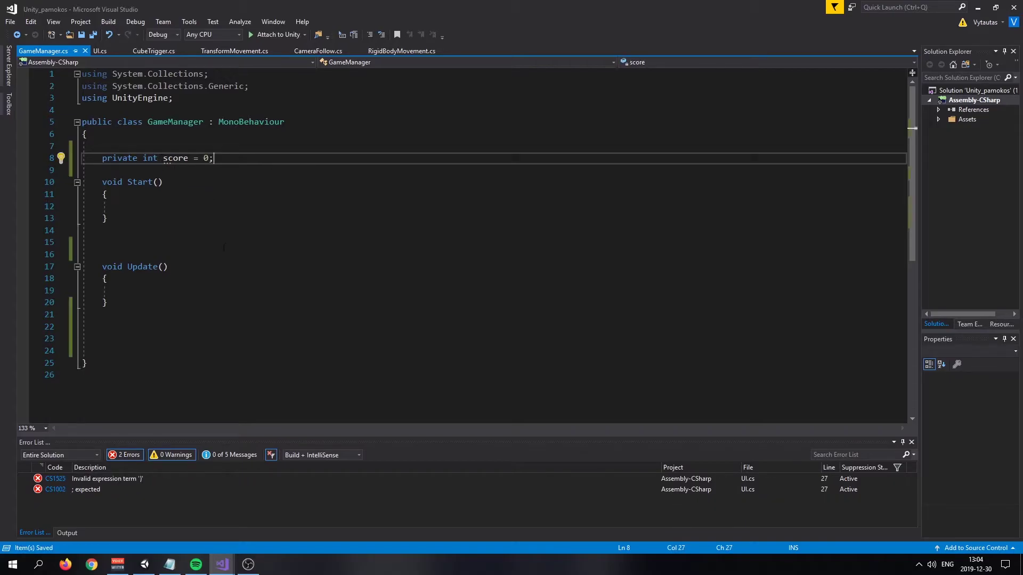
Write a public int GetScore() method that returns score, and save GameManager.cs.
left_click(268, 264)
scroll(268, 299, "down", 2)
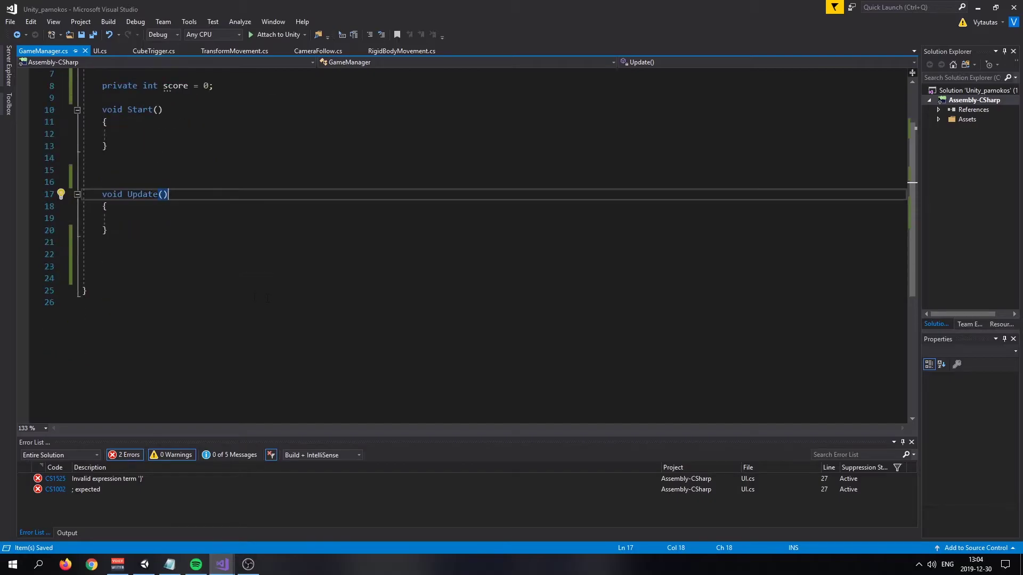
left_click(208, 267)
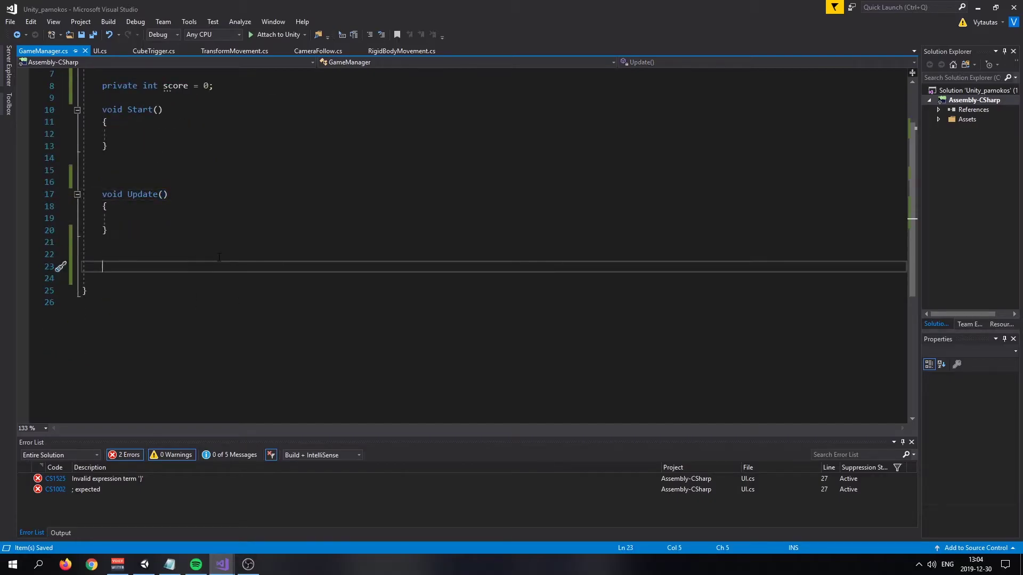
type("public int GetScore")
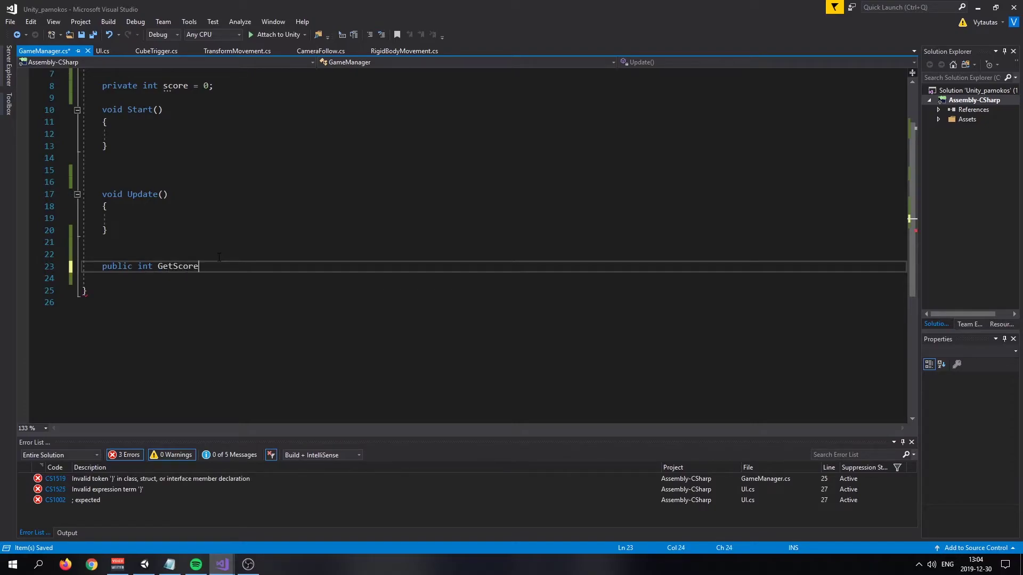
type("()")
key("Return")
type("{")
key("Return")
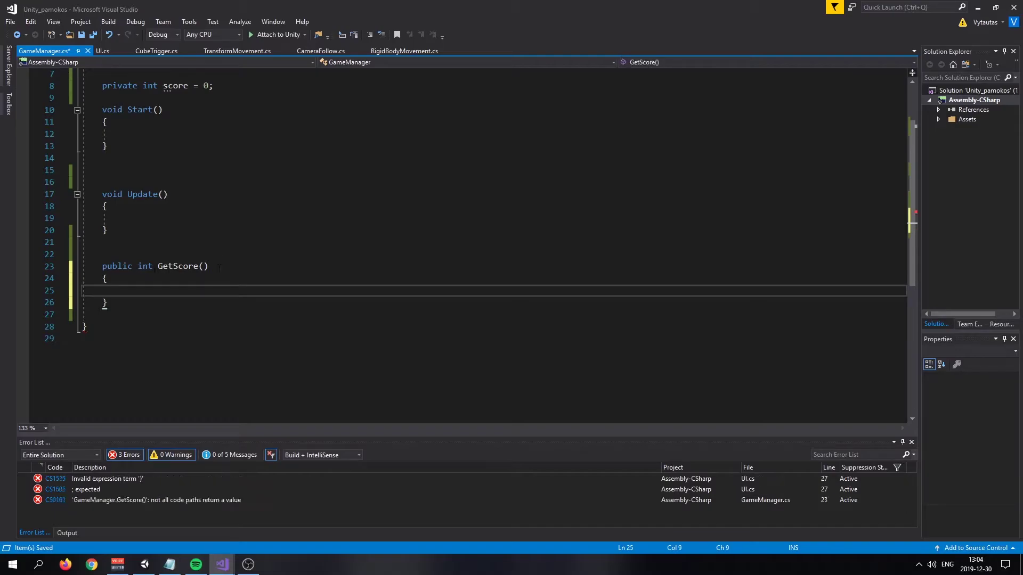
type("return ")
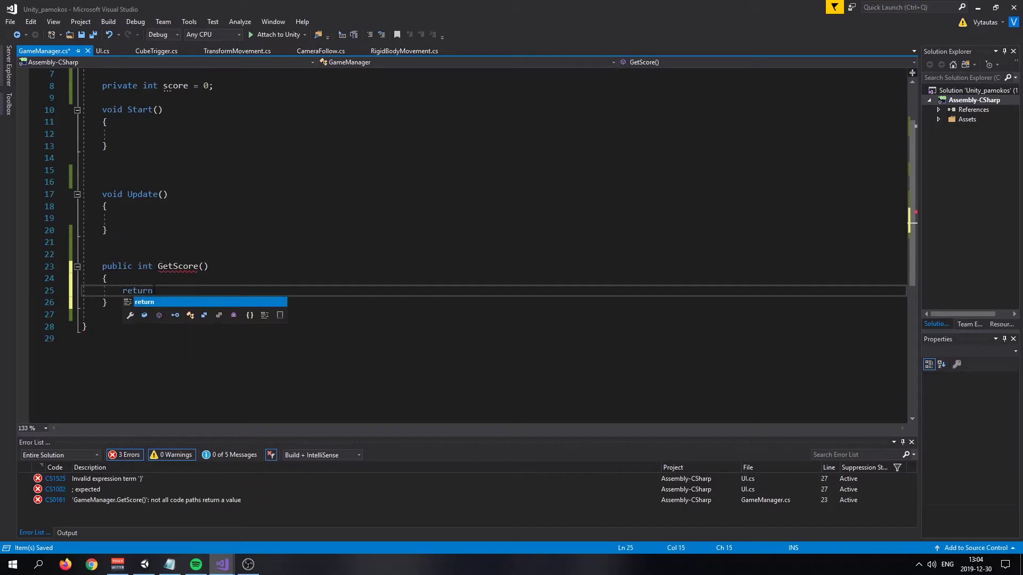
type("score;")
left_click(271, 328)
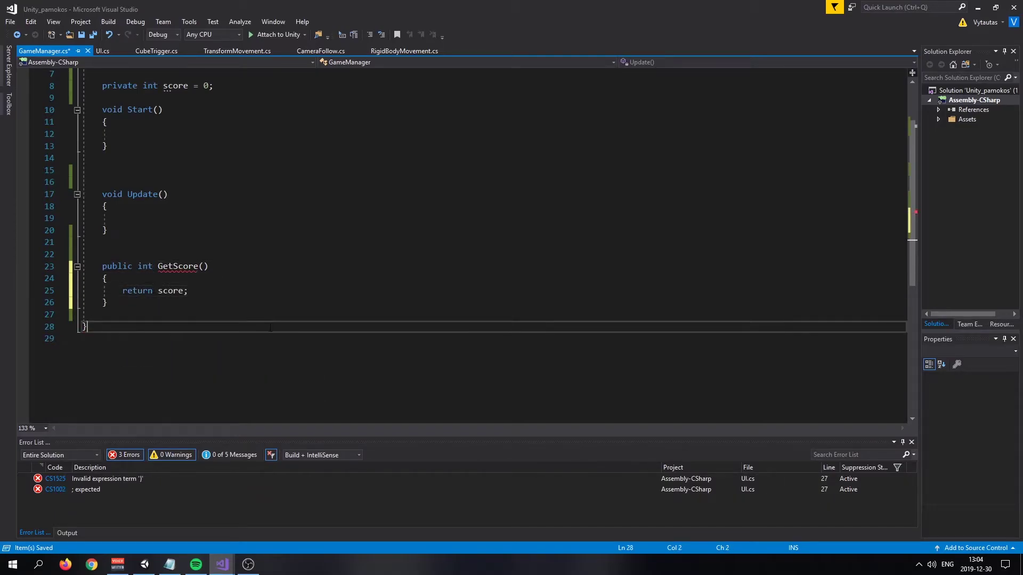
key("ctrl+s")
Flip between the GameManager and UI scripts, ending on UI.cs.
left_click(243, 302)
scroll(219, 278, "up", 2)
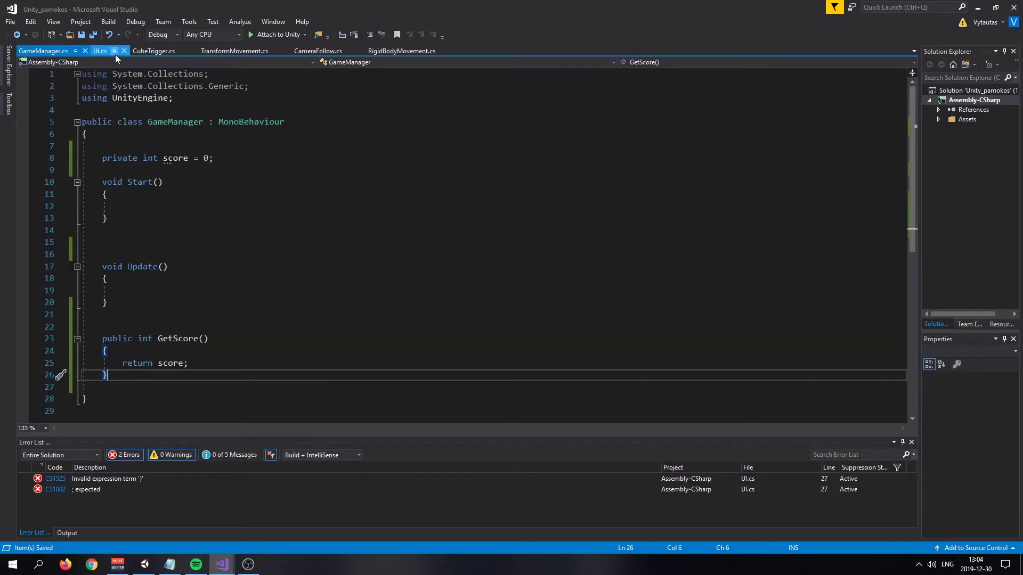
left_click(115, 54)
left_click(289, 381)
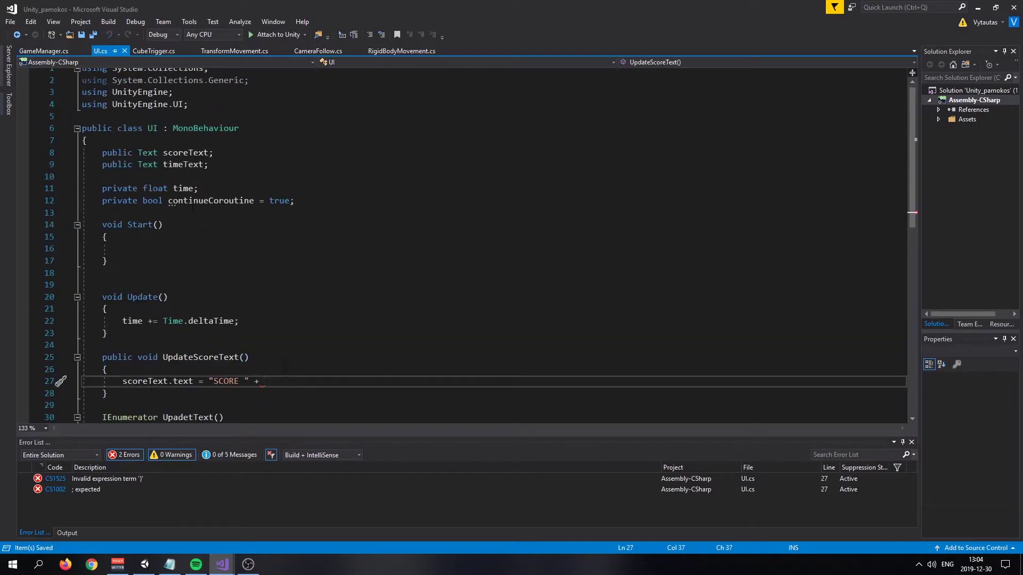
left_click(43, 52)
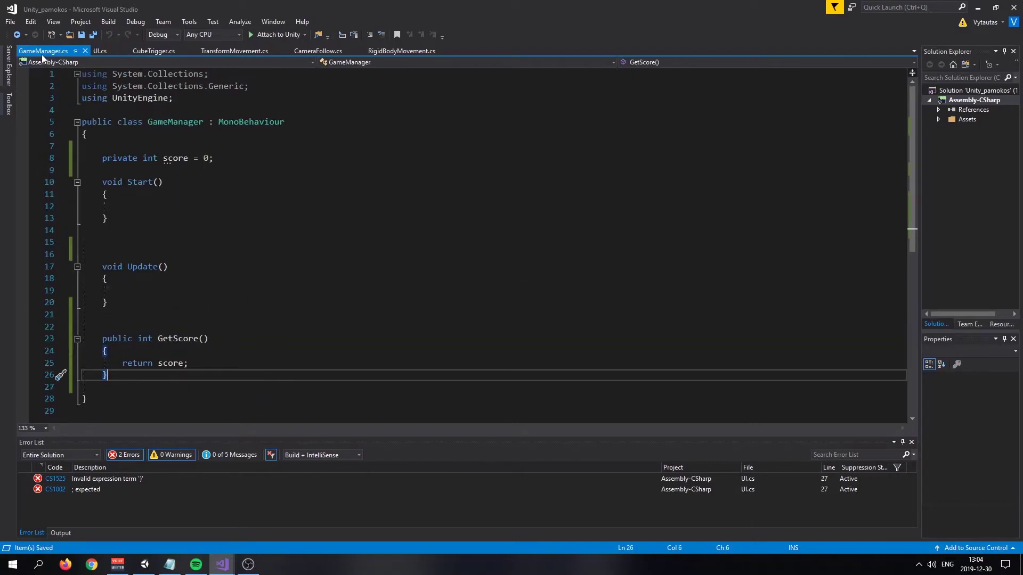
left_click(94, 53)
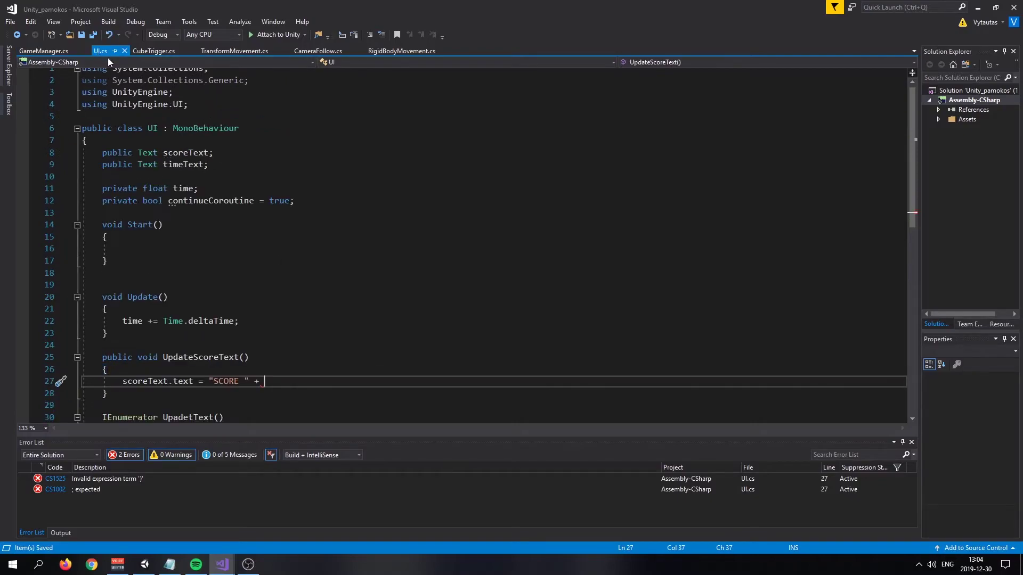
In Unity, create an empty object in the Hierarchy and rename it GameManager.
left_click(978, 7)
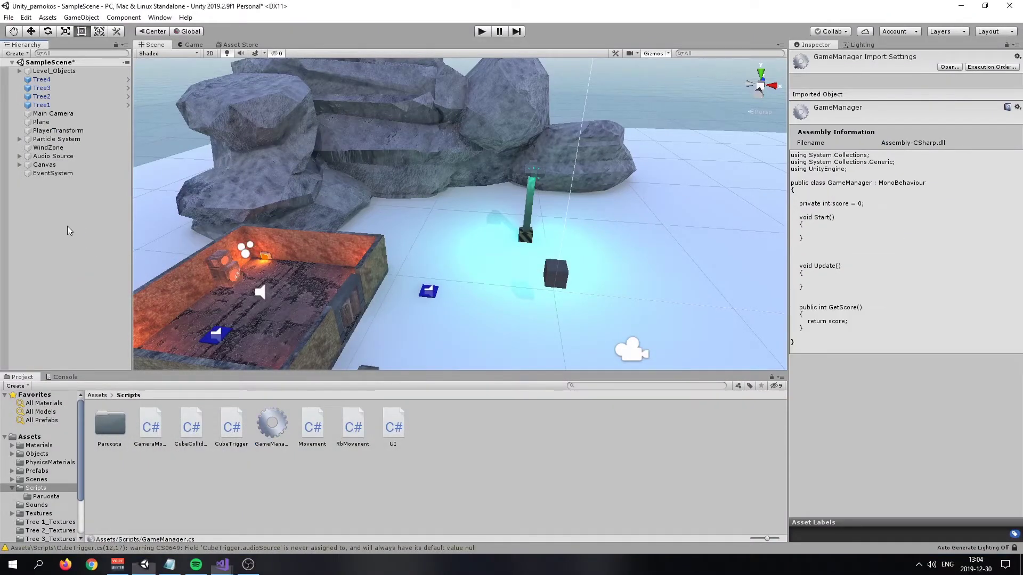
right_click(55, 214)
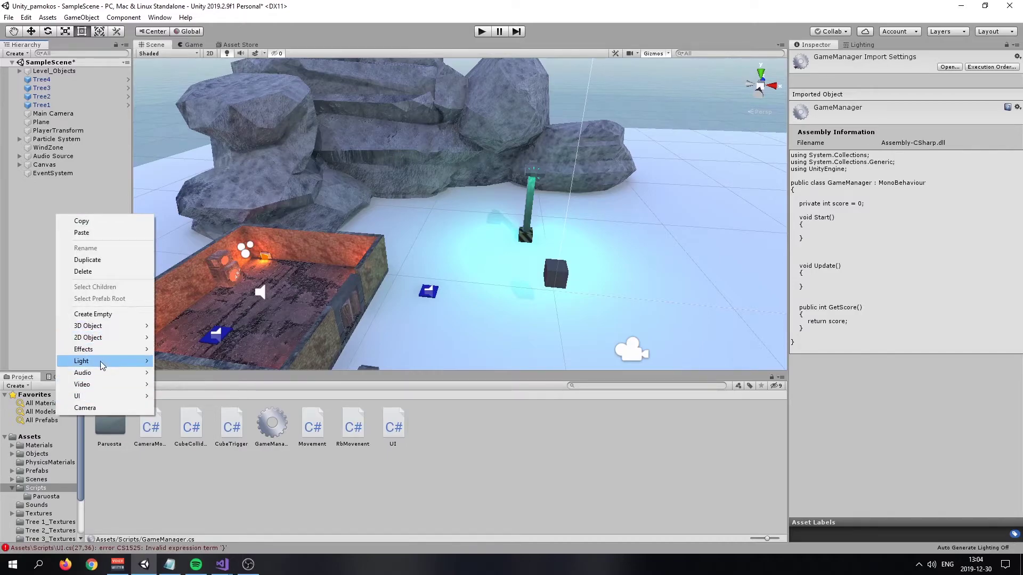
left_click(96, 314)
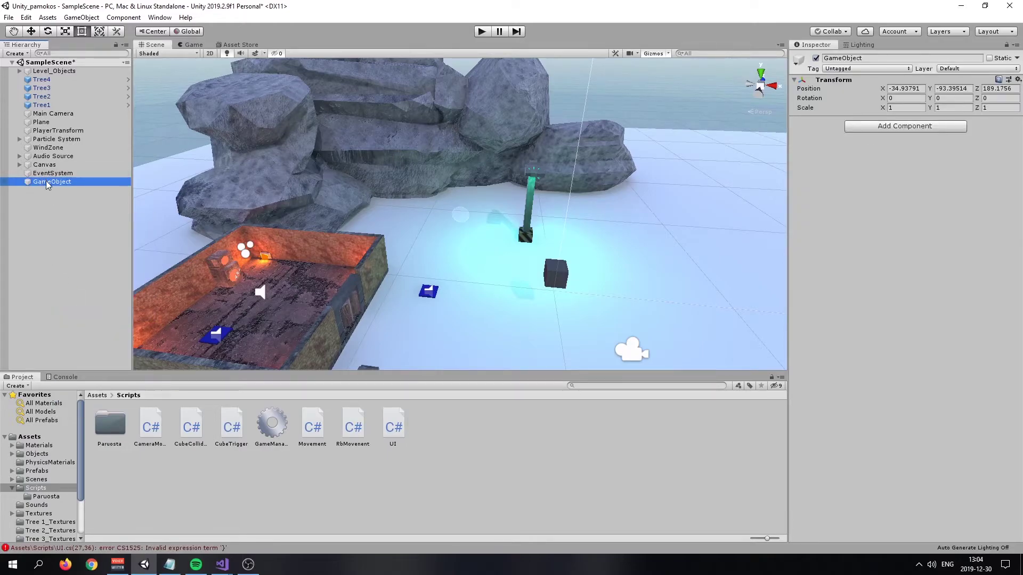
left_click(910, 58)
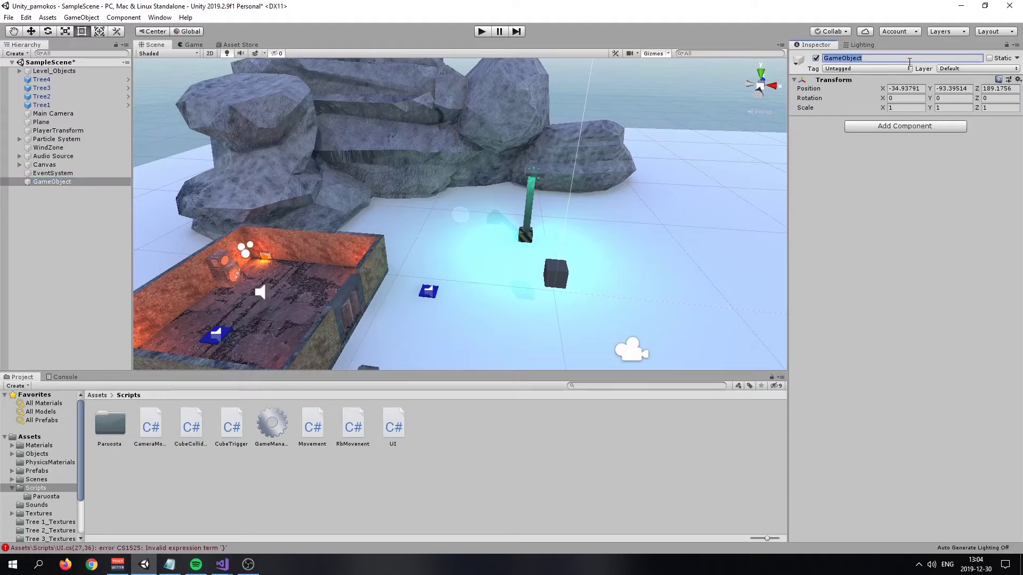
left_click(909, 61)
key("BackSpace")
type("Manager")
key("Return")
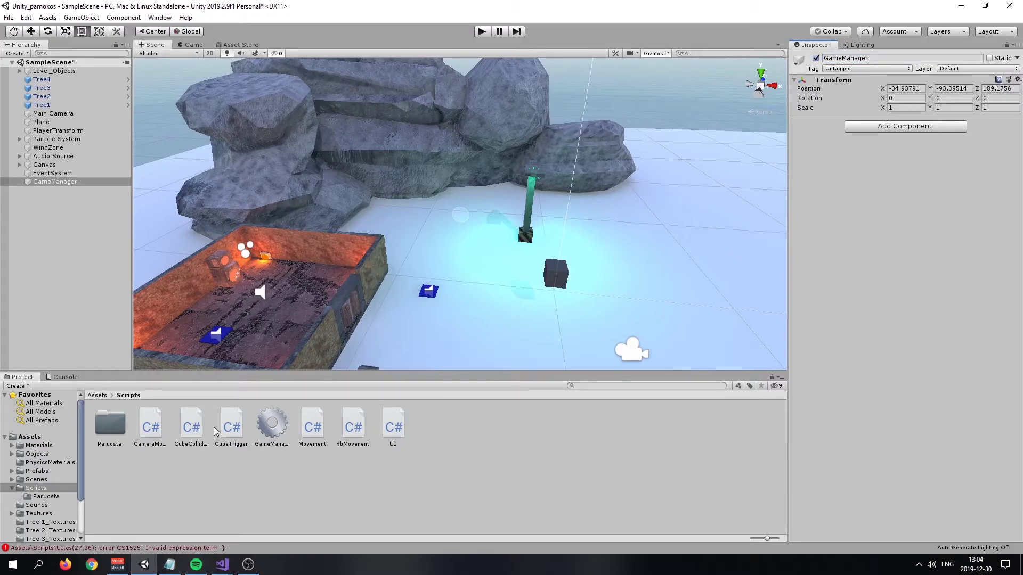
Drag the GameManager script onto the new object, then bring UI.cs back up.
left_click_drag(272, 423, 863, 261)
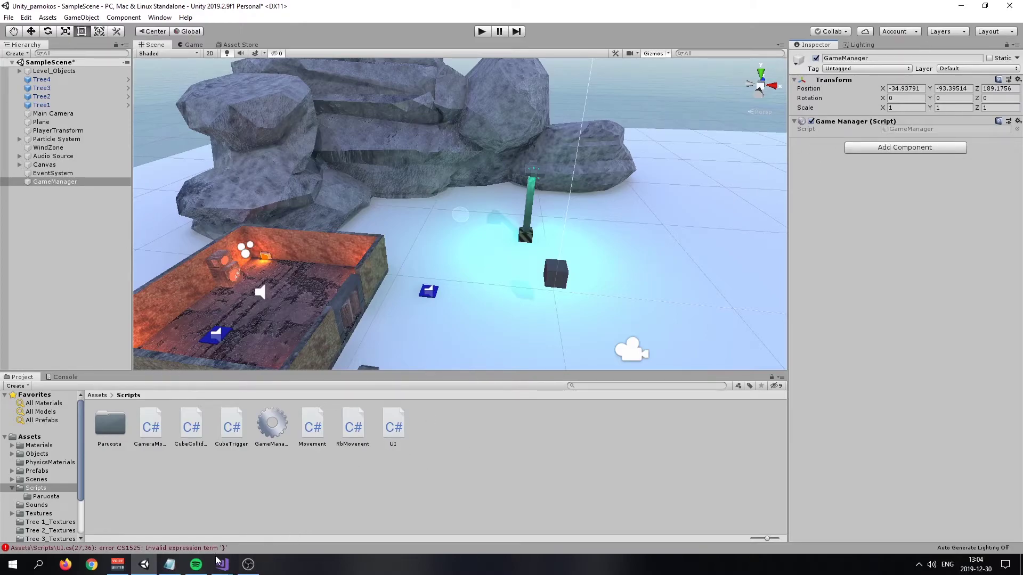
mouse_move(222, 564)
left_click(192, 540)
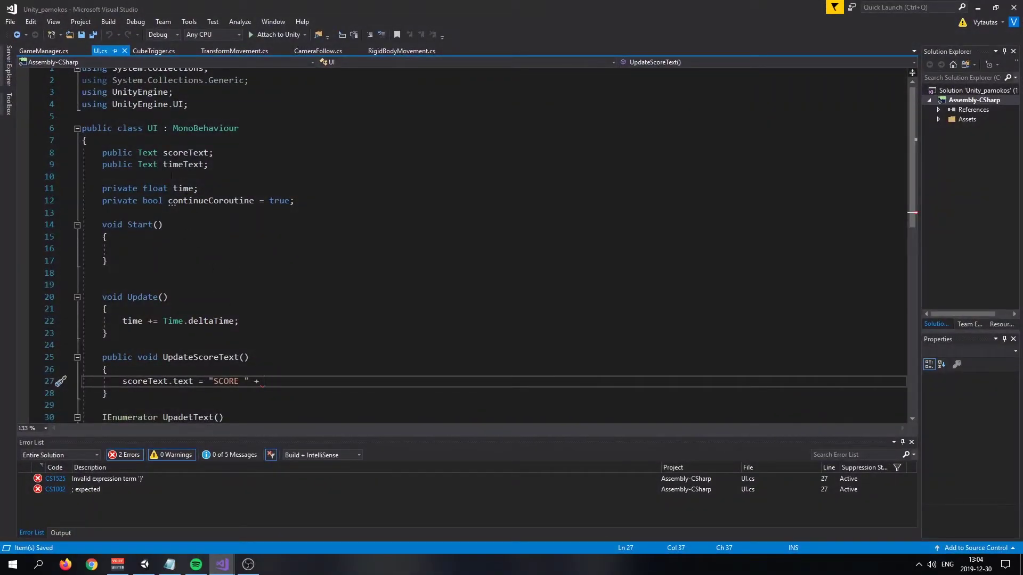
Declare 'private GameManager manager;' below the timeText field and save.
left_click(189, 210)
left_click(186, 178)
key("Return")
key("Return")
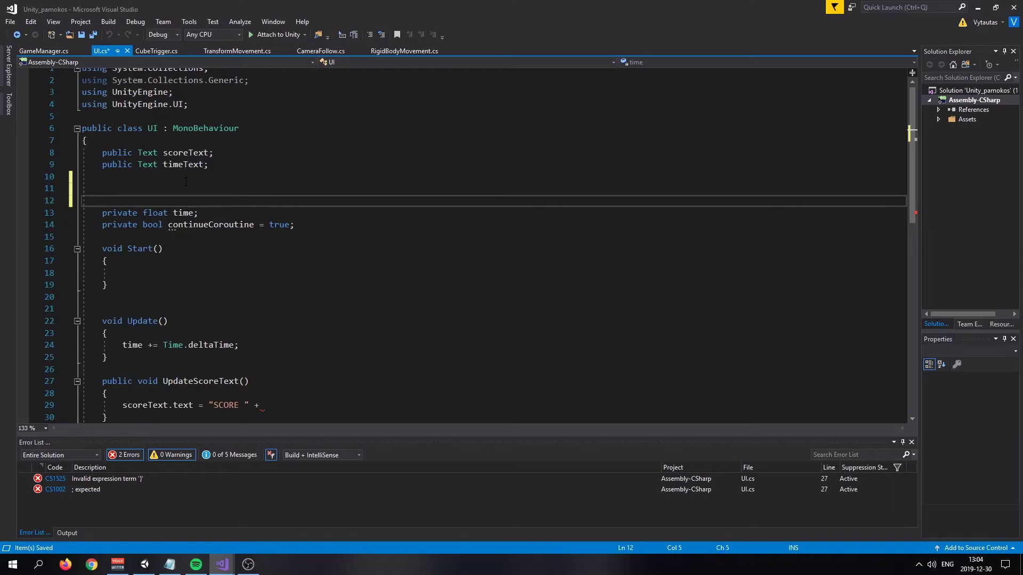
key("Up")
type("private ")
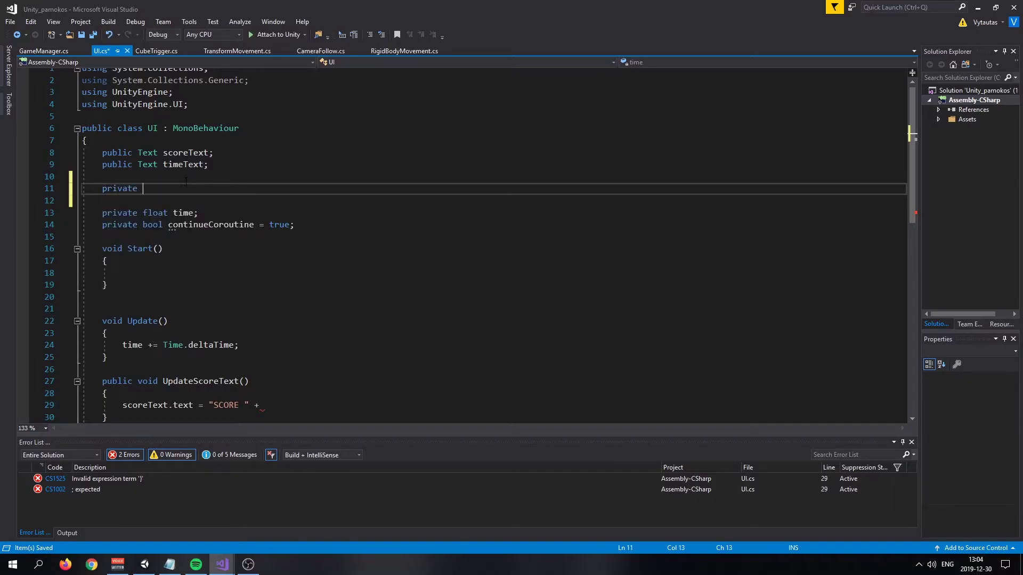
type("GameManager ")
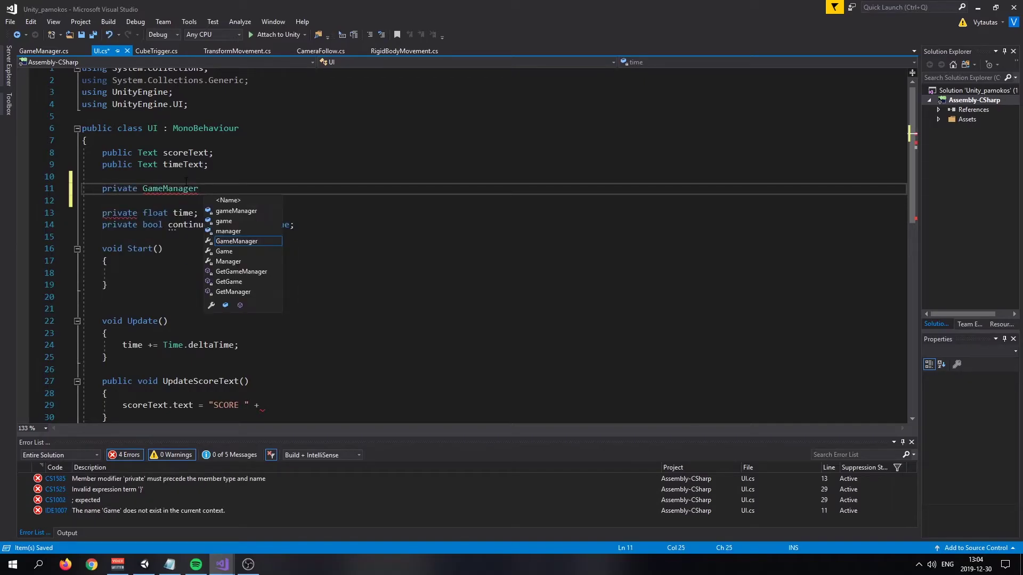
type("manager;")
key("ctrl+s")
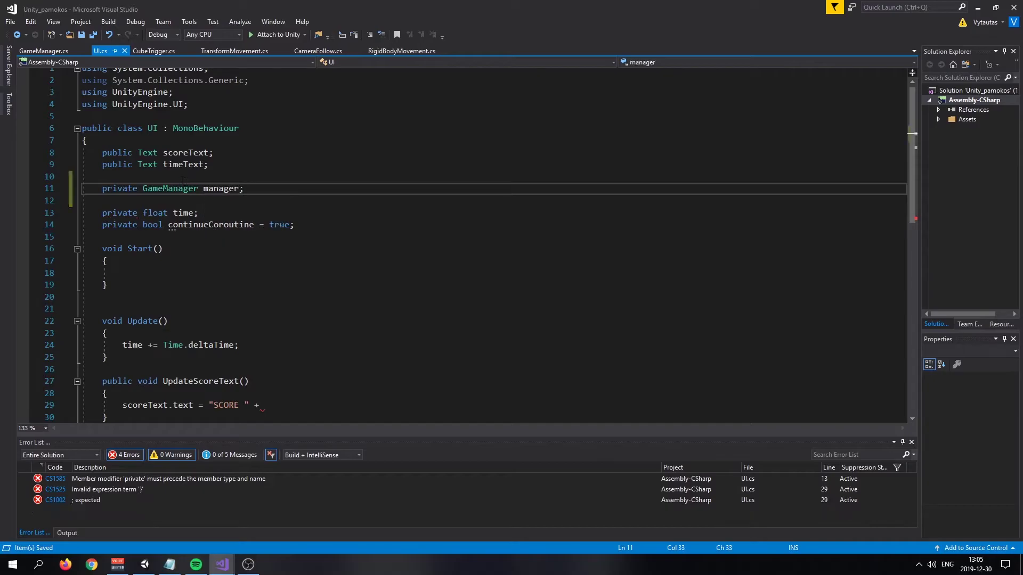
In Start, begin the assignment 'manager = GameObject.FindObjectOfType' using autocomplete.
left_click(214, 262)
left_click(215, 274)
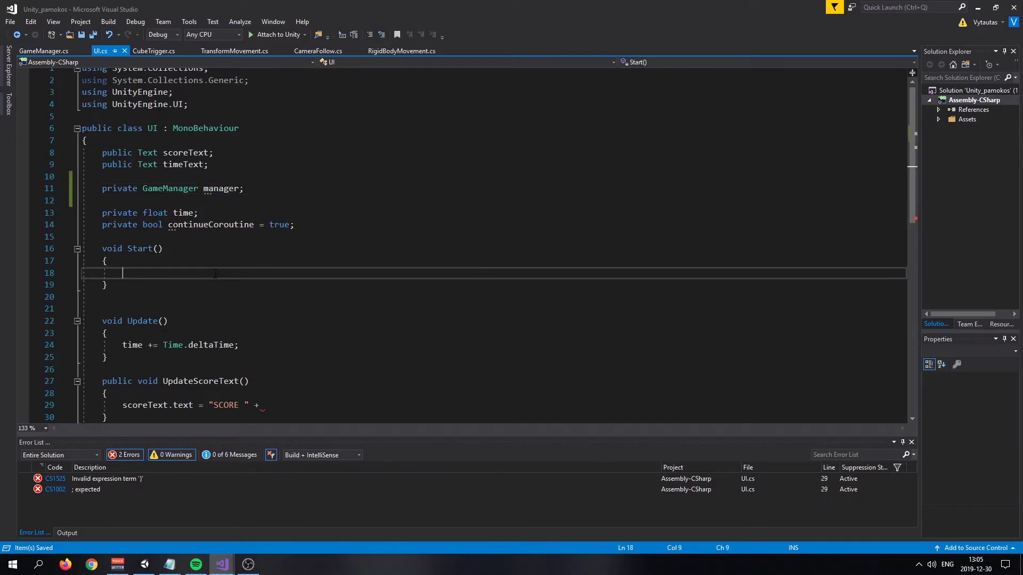
type("manager = G")
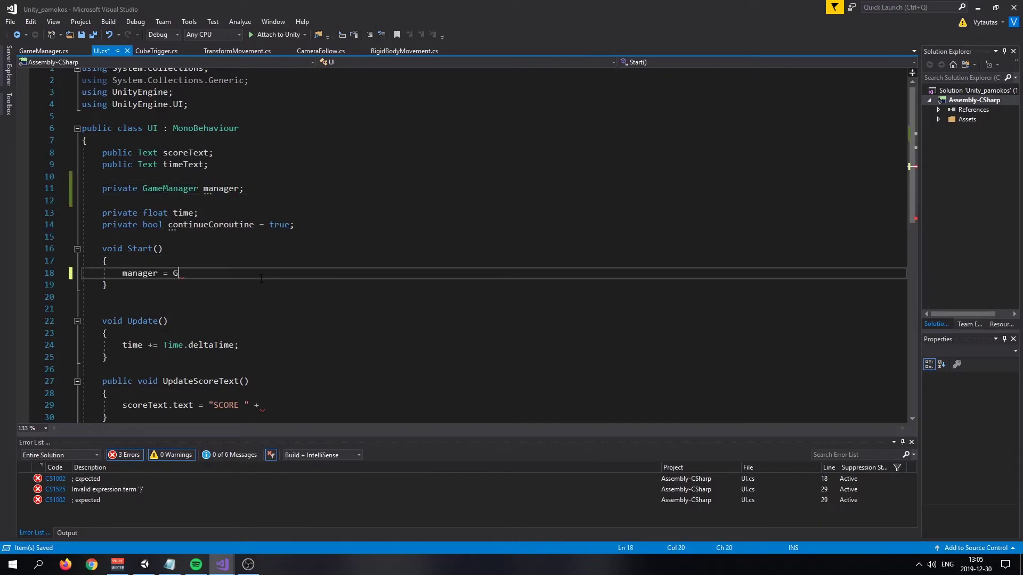
type("ame")
key("Down")
key("Down")
key("Up")
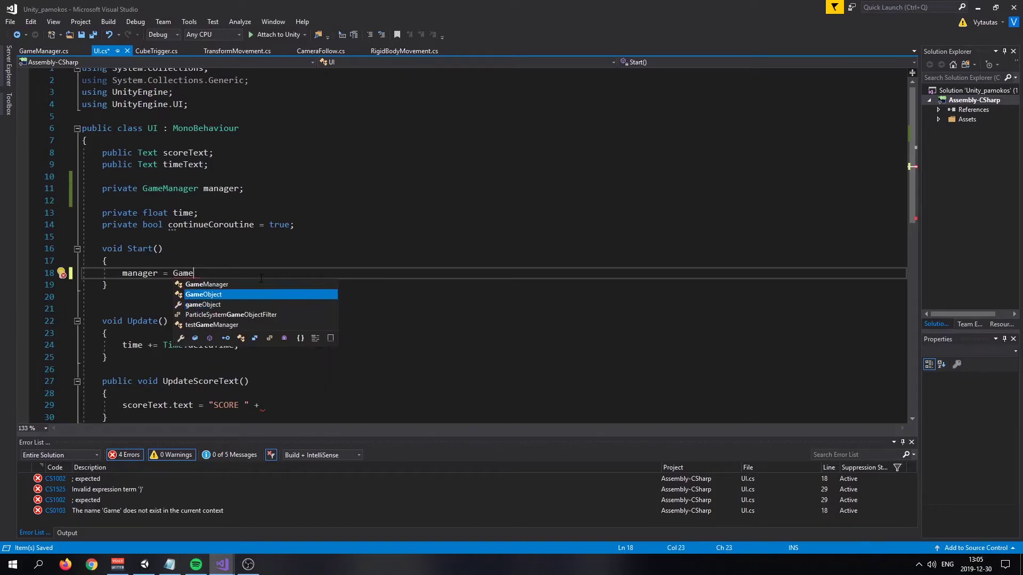
key("Tab")
type(".find")
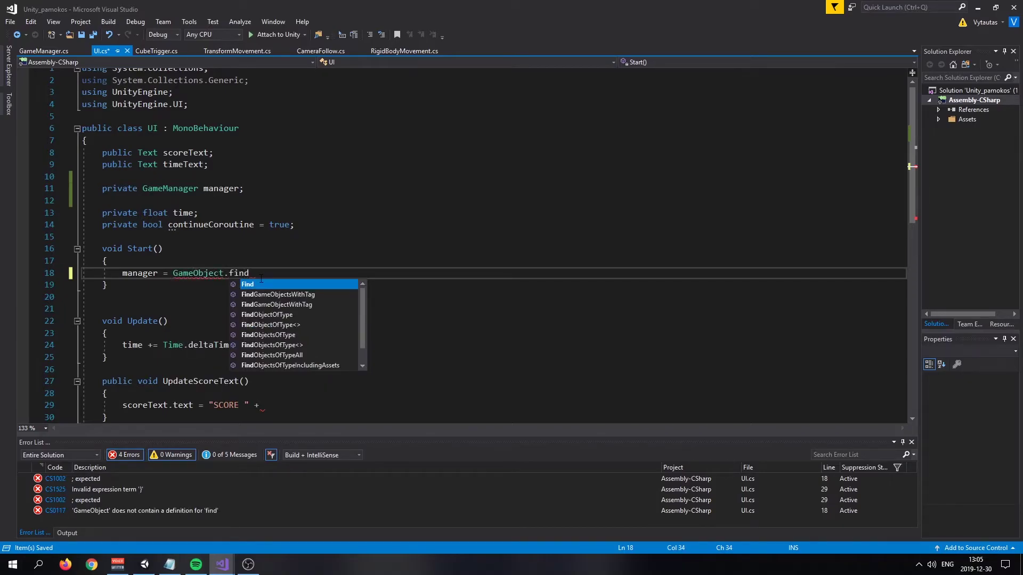
key("Down")
key("Down")
key("Down")
key("Tab")
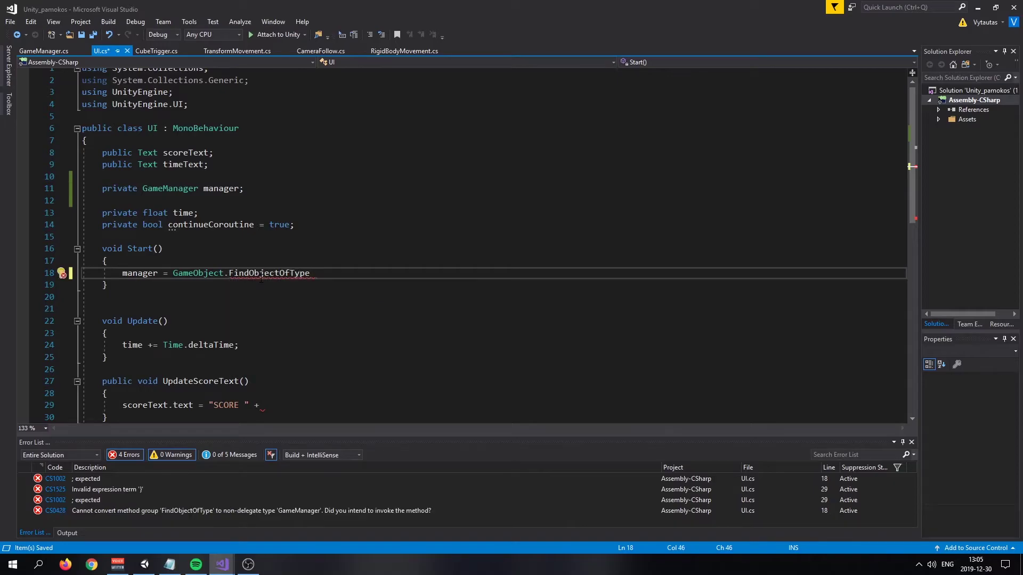
Finish the call with the <GameManager>() type argument, save UI.cs, and review line 18.
type("<Gae>")
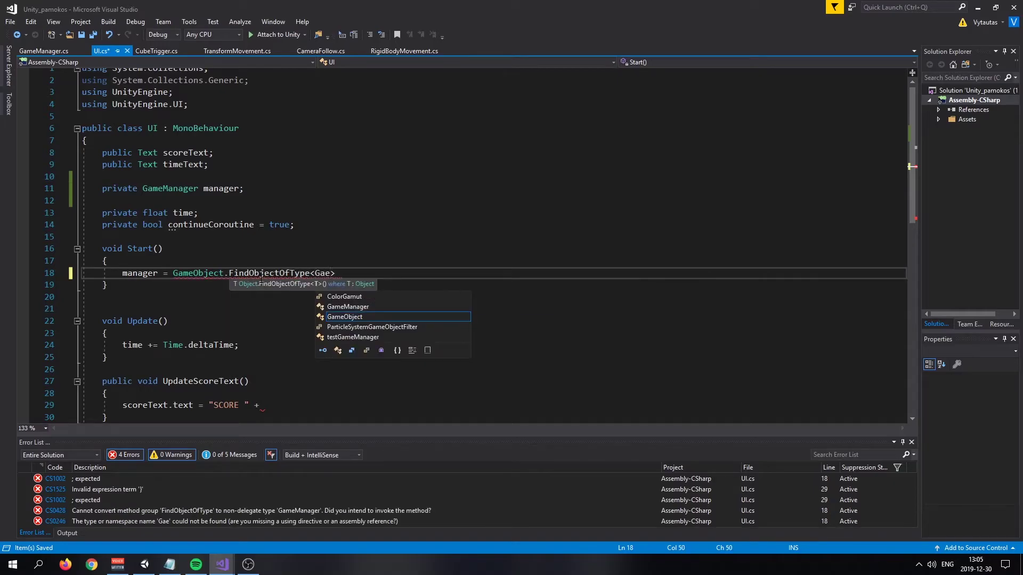
key("Tab")
key("BackSpace")
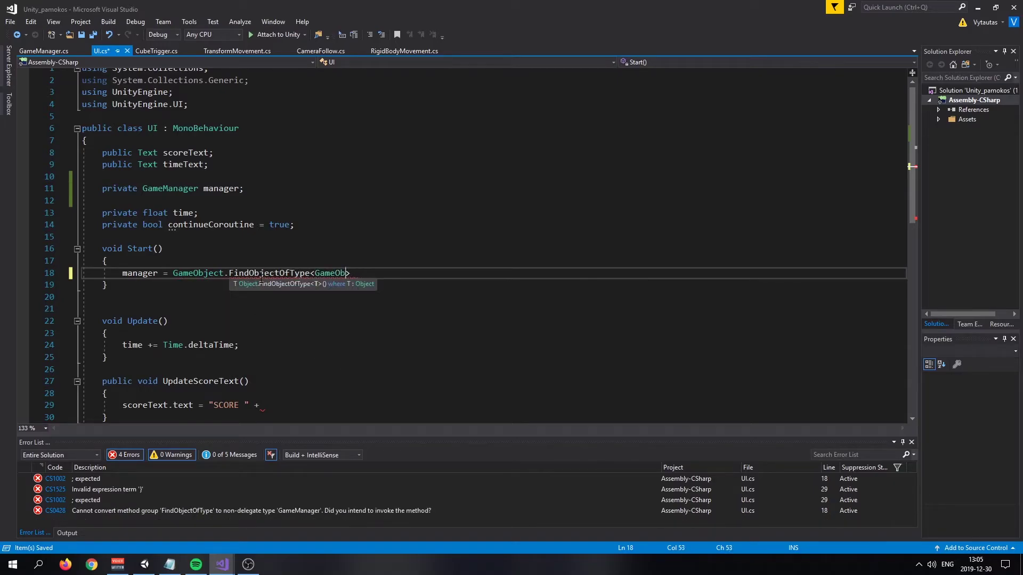
key("BackSpace")
key("BackSpace")
type("Mana")
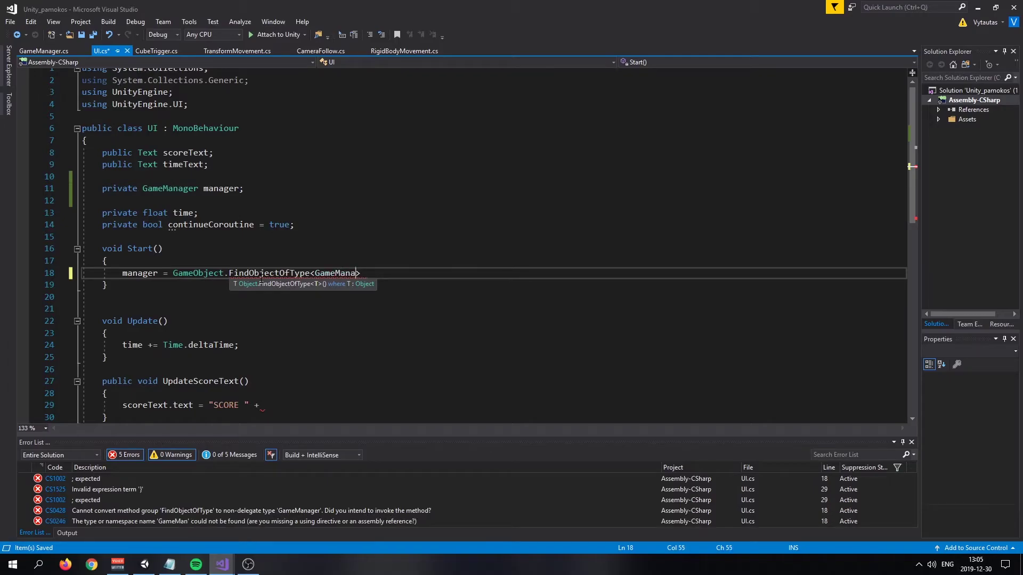
type("ger>();")
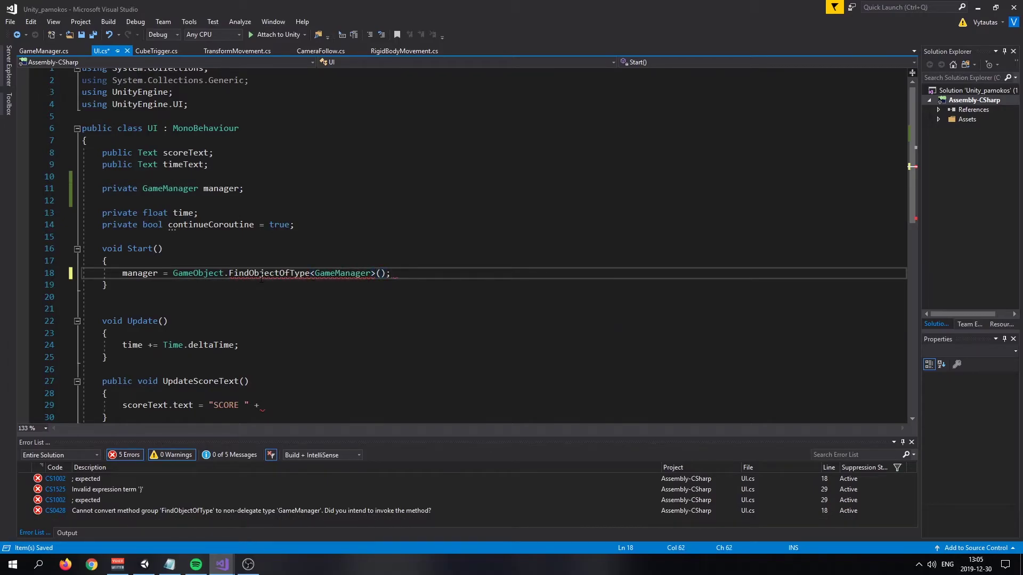
key("ctrl+s")
left_click(160, 333)
left_click(148, 273)
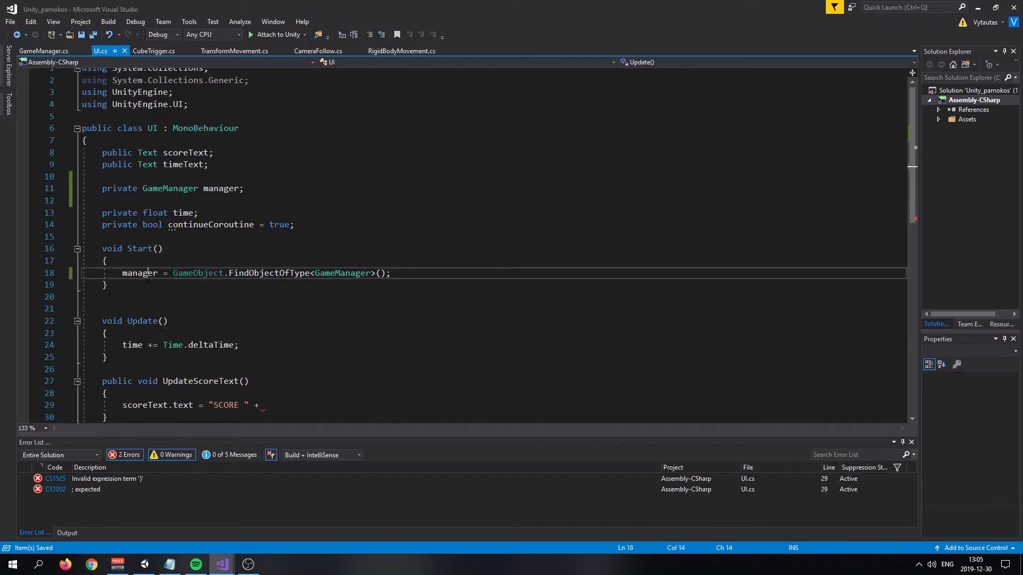
double_click(198, 273)
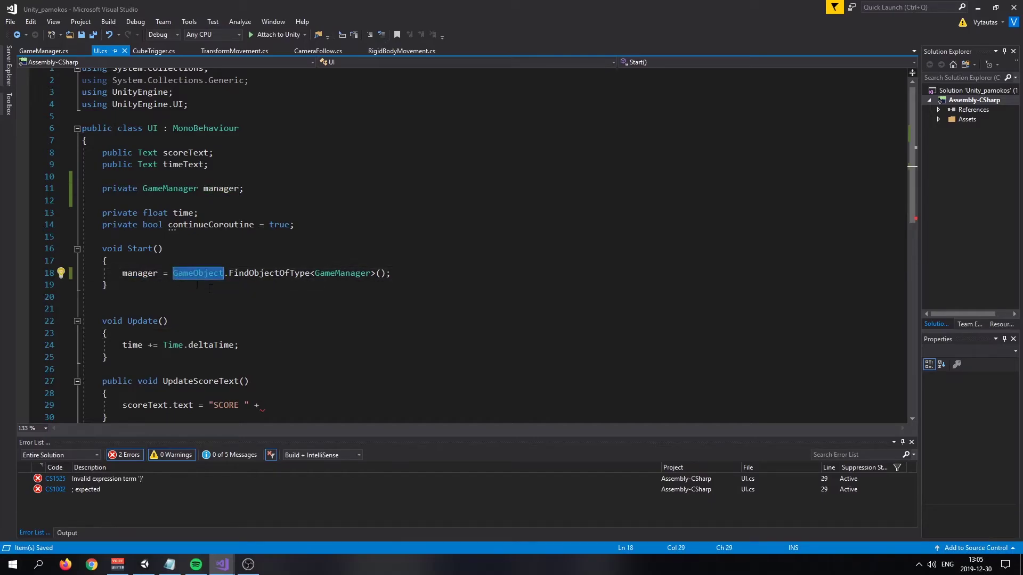
left_click(232, 260)
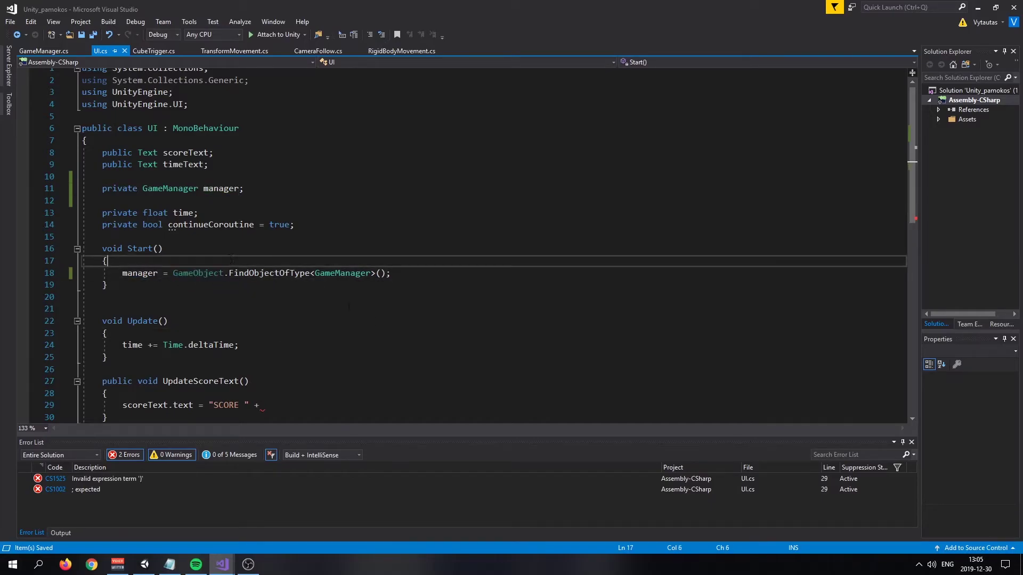
Complete the SCORE line with manager.GetScore(); and save UI.cs.
double_click(140, 273)
scroll(283, 336, "down", 3)
left_click(288, 297)
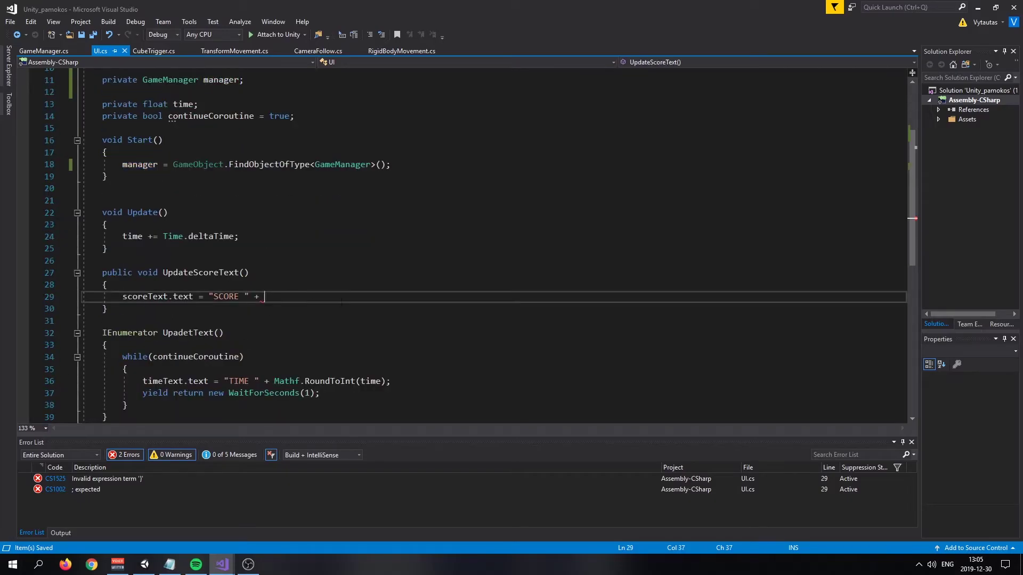
type("manager.get")
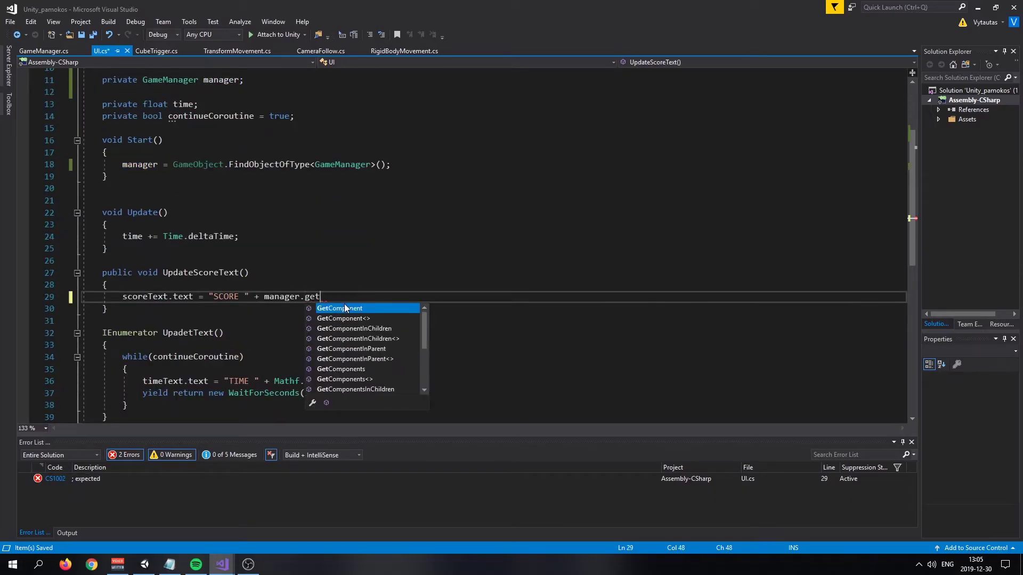
key("BackSpace")
key("BackSpace")
key("BackSpace")
type(".")
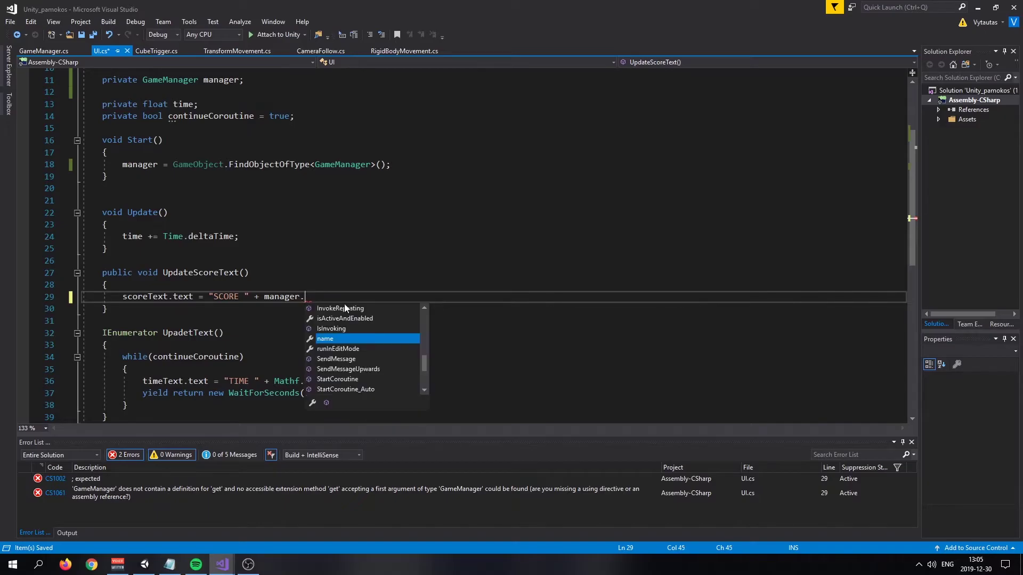
type("GetScore")
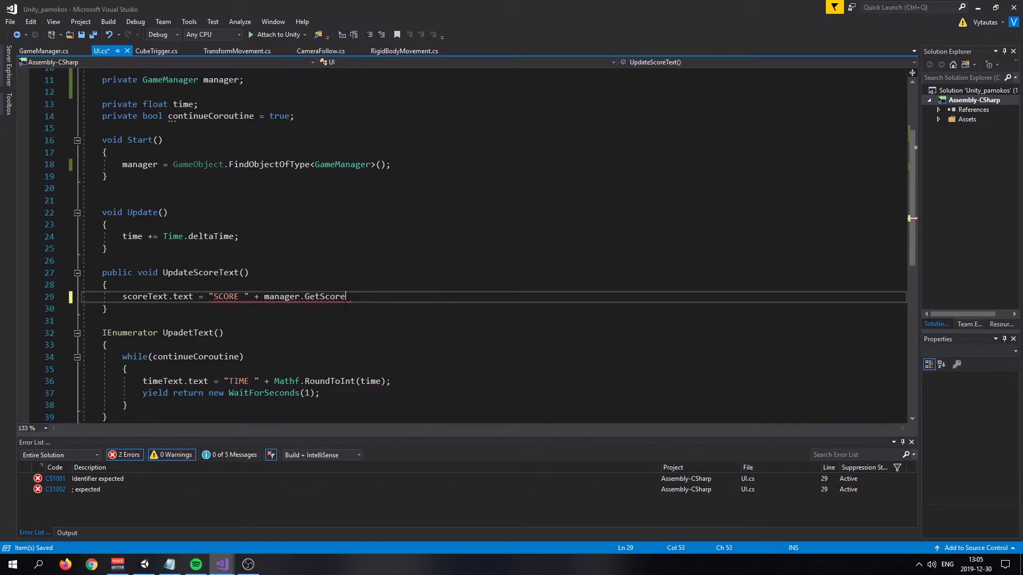
type("();")
key("ctrl+s")
left_click(363, 283)
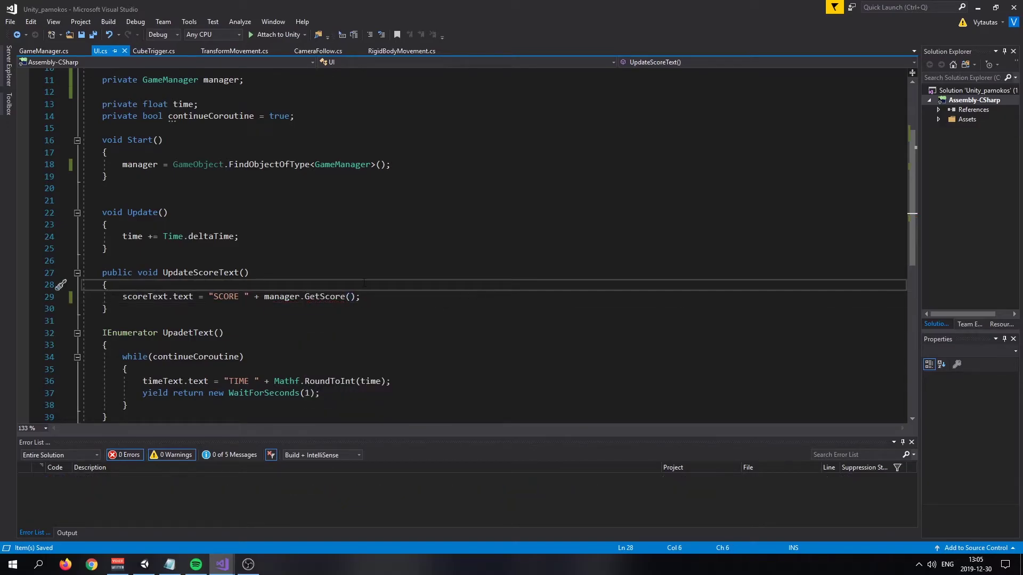
Check the score field and GetScore method in GameManager.cs, then return to Unity.
left_click(55, 54)
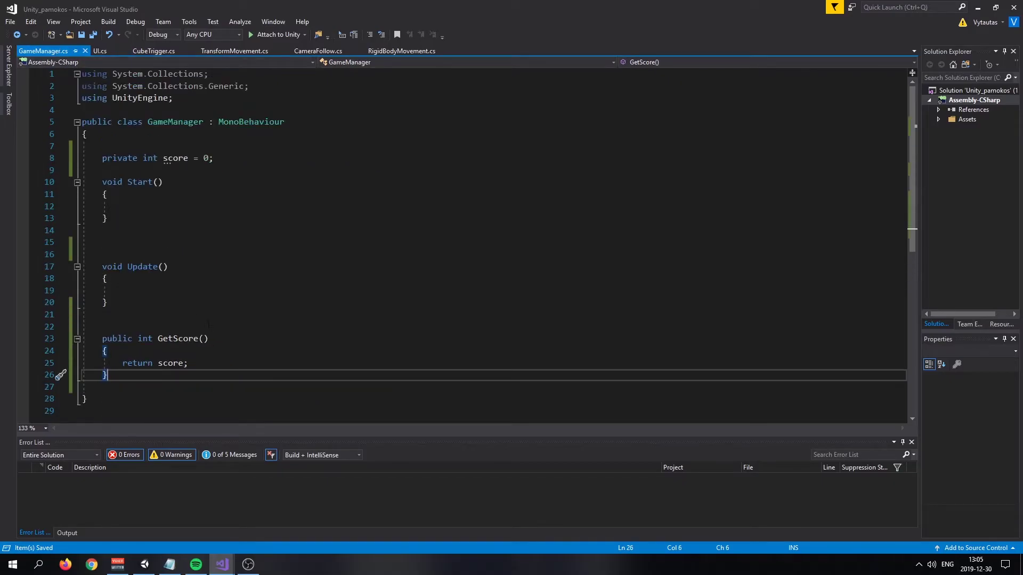
left_click(181, 338)
left_click(103, 230)
left_click(213, 159)
left_click(107, 194)
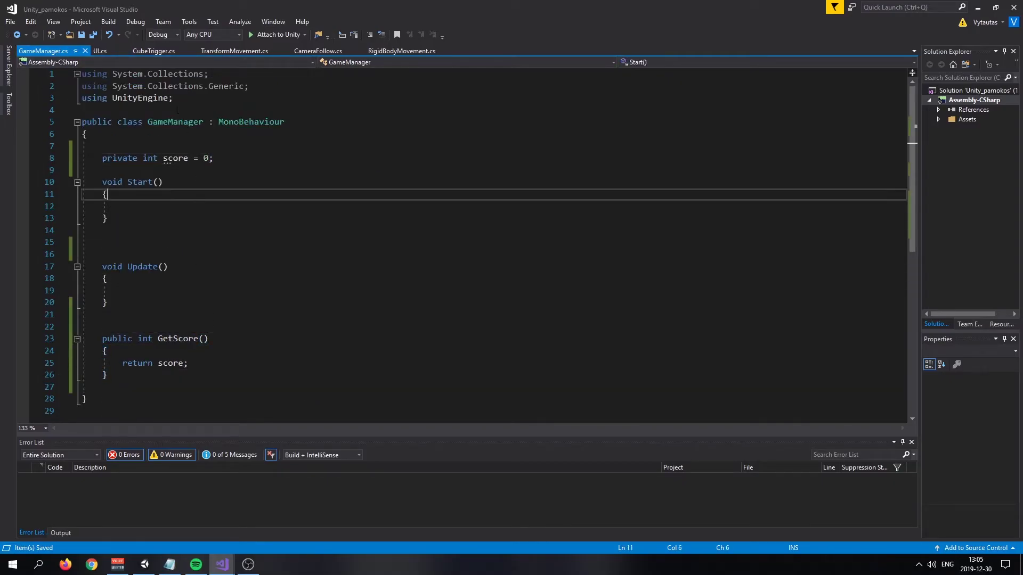
left_click(101, 51)
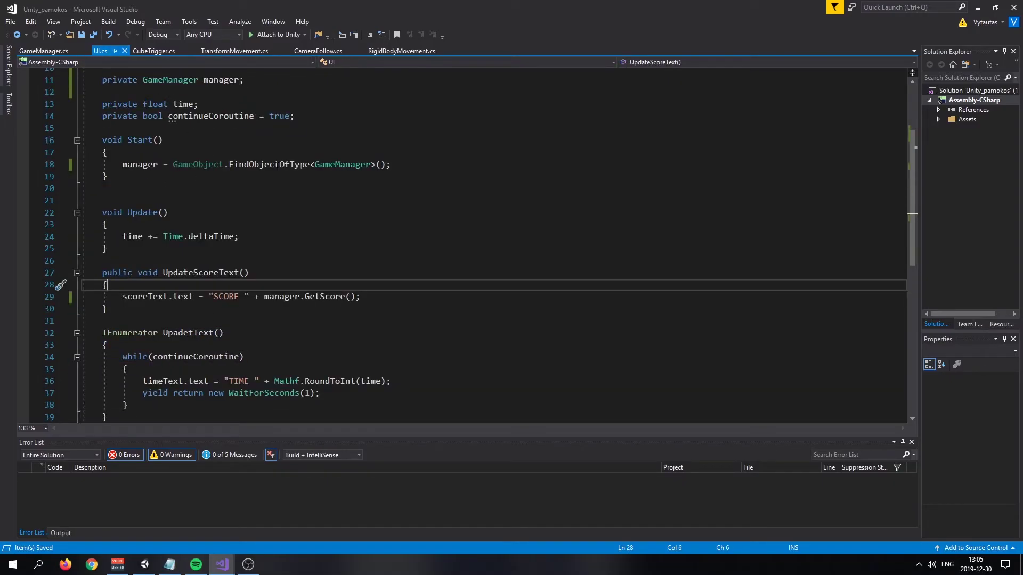
left_click(978, 7)
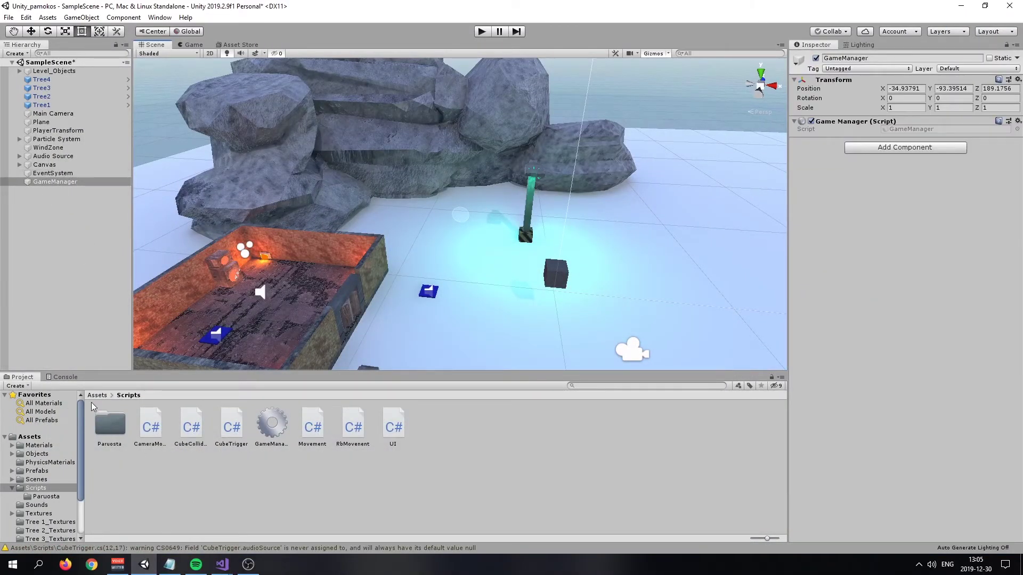
Assign TimeText and ScoreText from the expanded Canvas to the UI script's Time Text and Score Text fields.
left_click(64, 378)
left_click(21, 377)
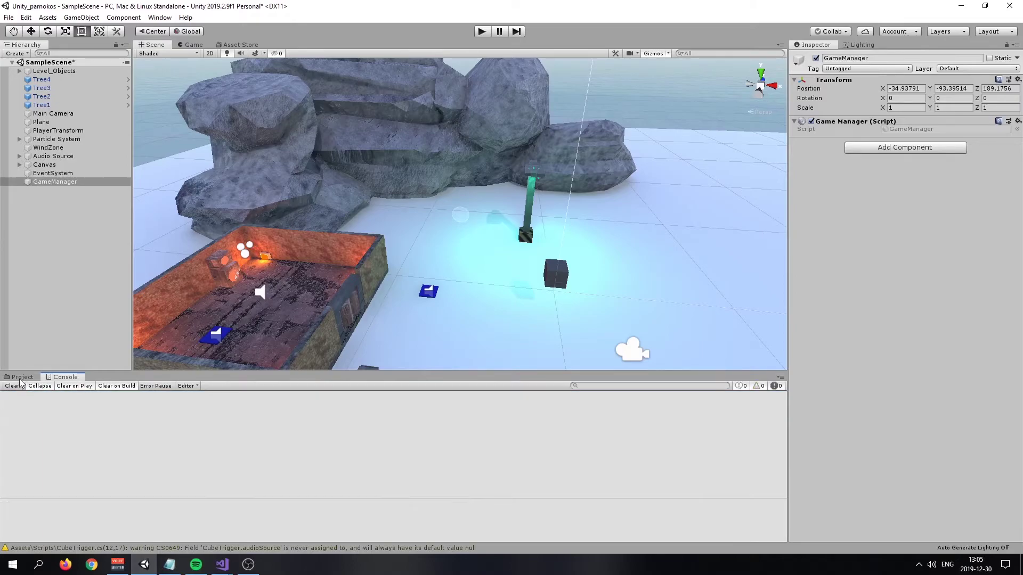
left_click(32, 166)
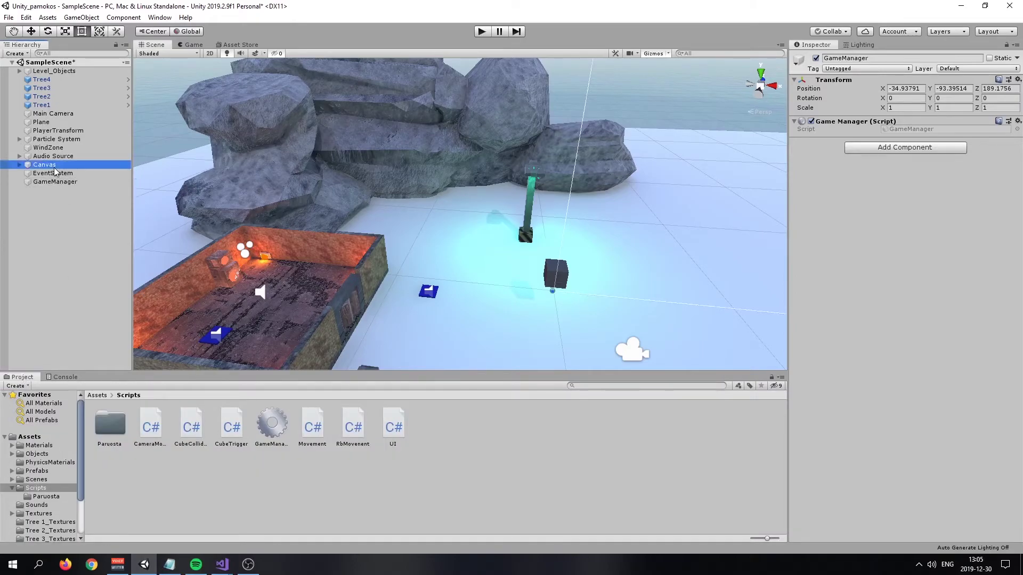
left_click(19, 165)
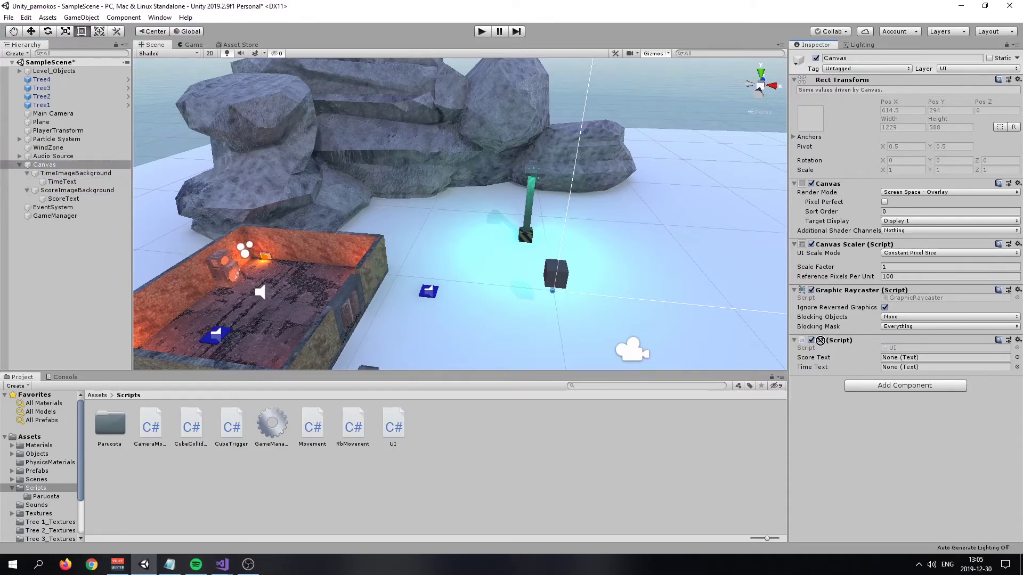
left_click_drag(53, 184, 887, 367)
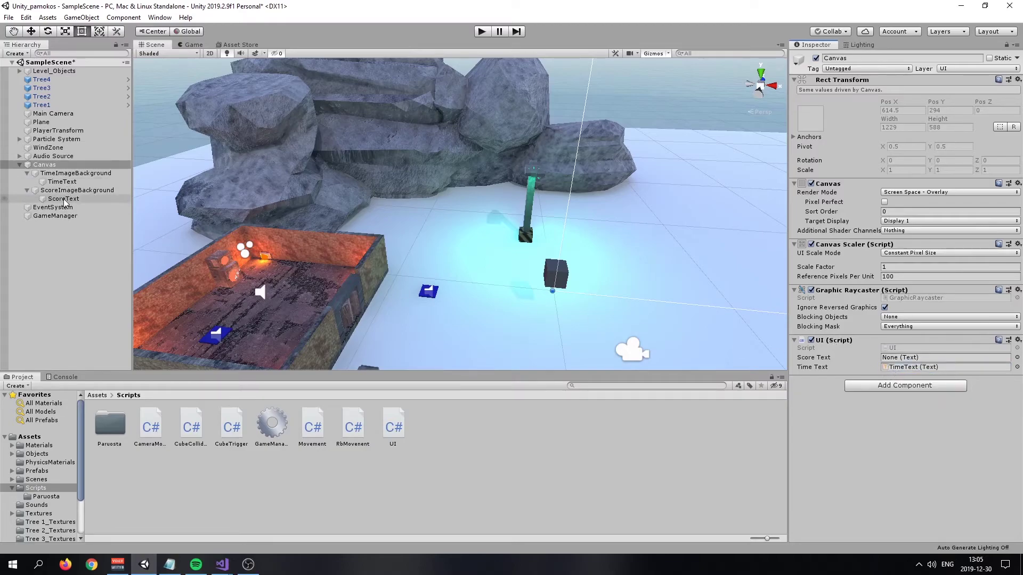
left_click_drag(63, 198, 901, 358)
scroll(663, 305, "up", 1)
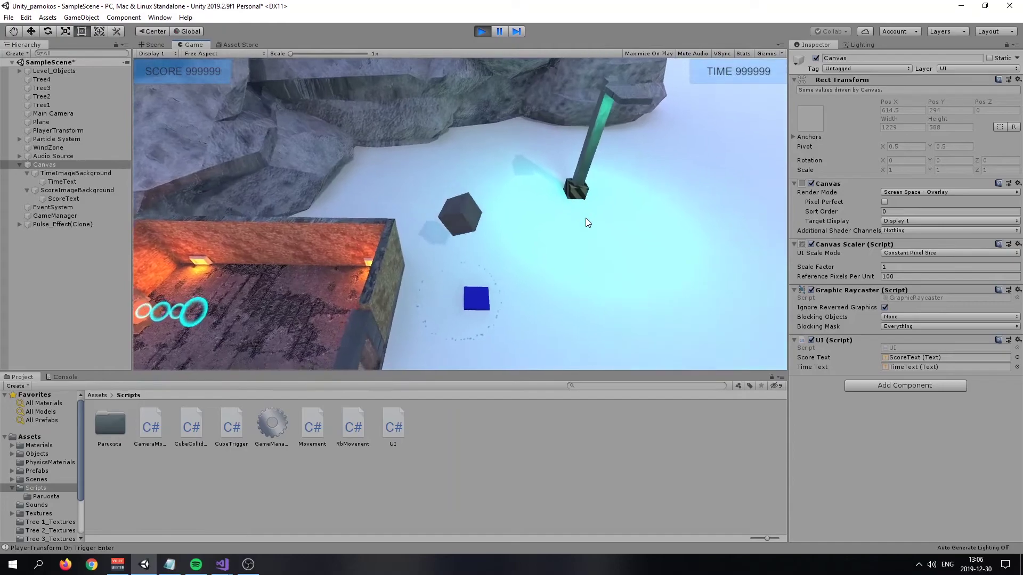
Stop play mode and bring up UI.cs in Visual Studio at the UpadetText coroutine.
left_click(478, 32)
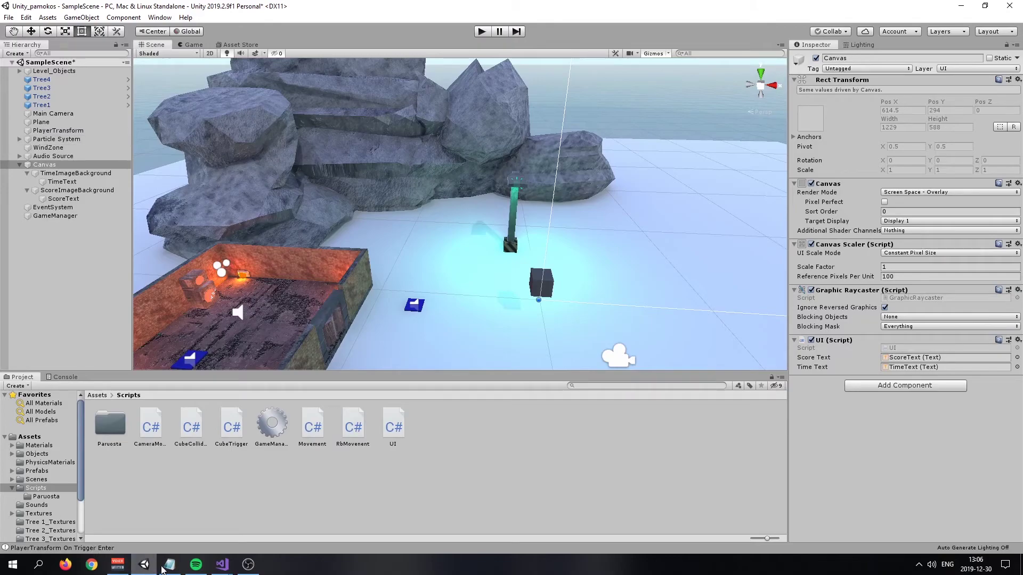
mouse_move(223, 565)
left_click(197, 517)
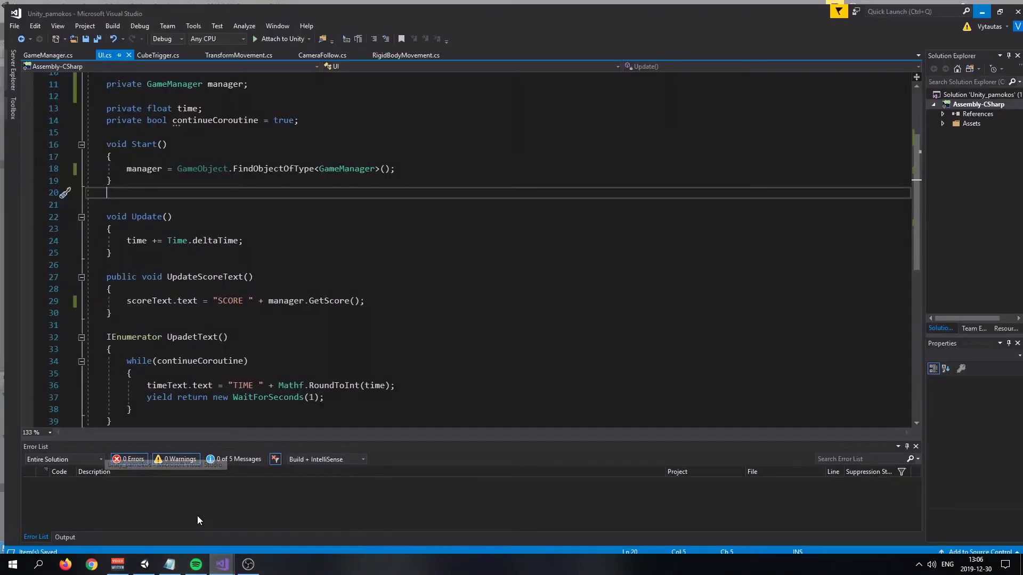
left_click(326, 248)
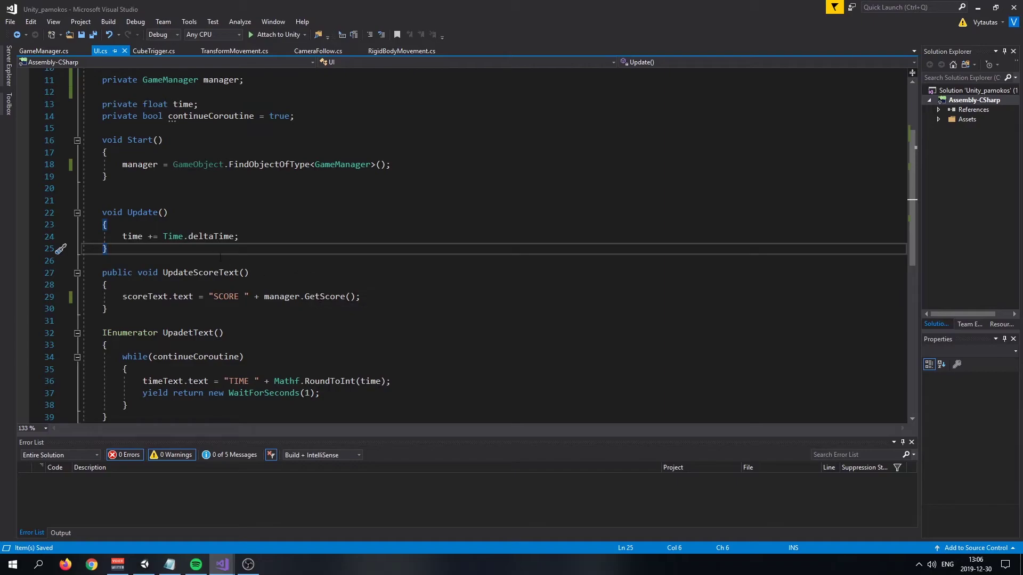
scroll(142, 244, "up", 1)
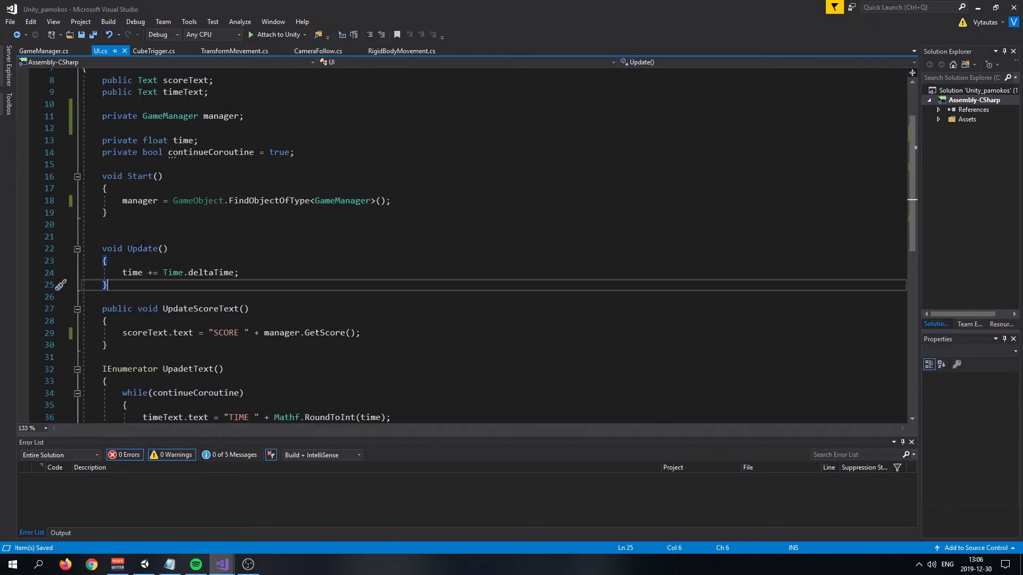
left_click(978, 11)
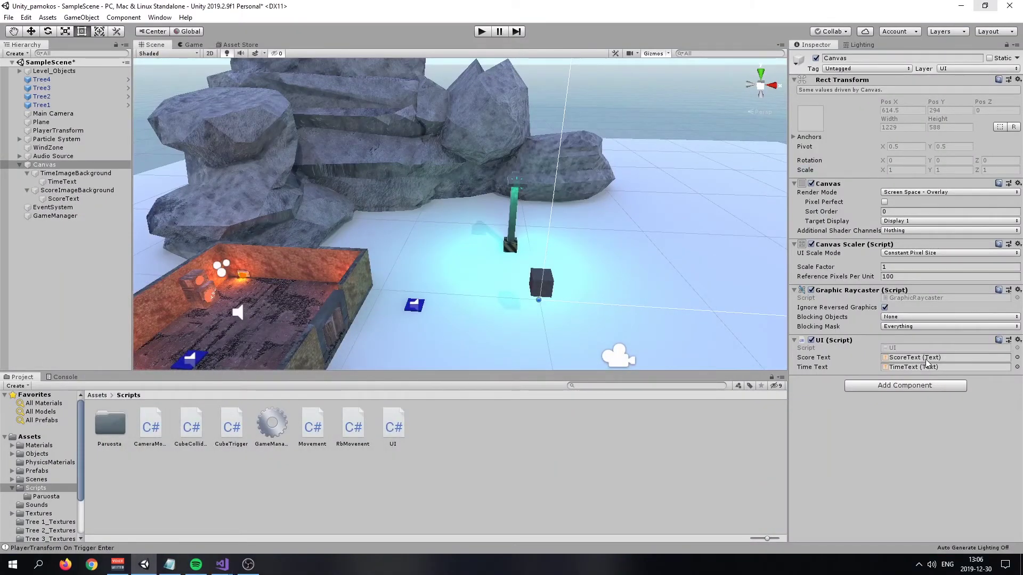
key("alt+Tab")
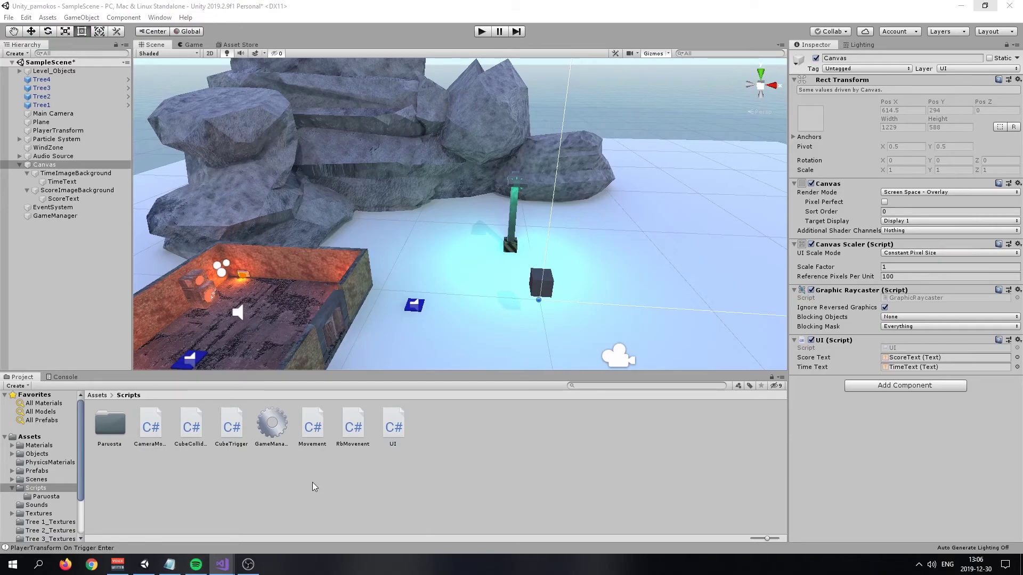
mouse_move(222, 565)
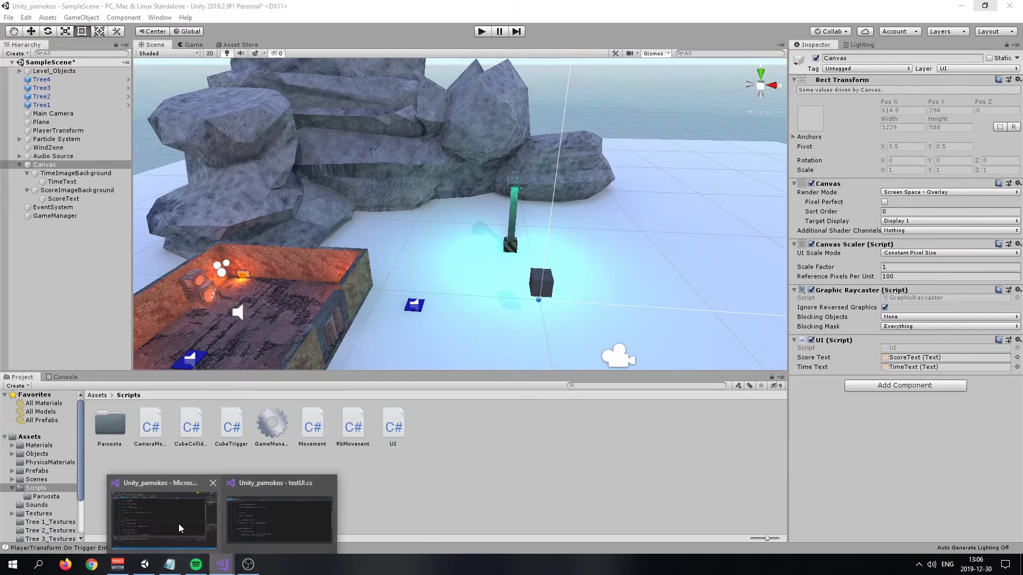
left_click(160, 519)
left_click(214, 368)
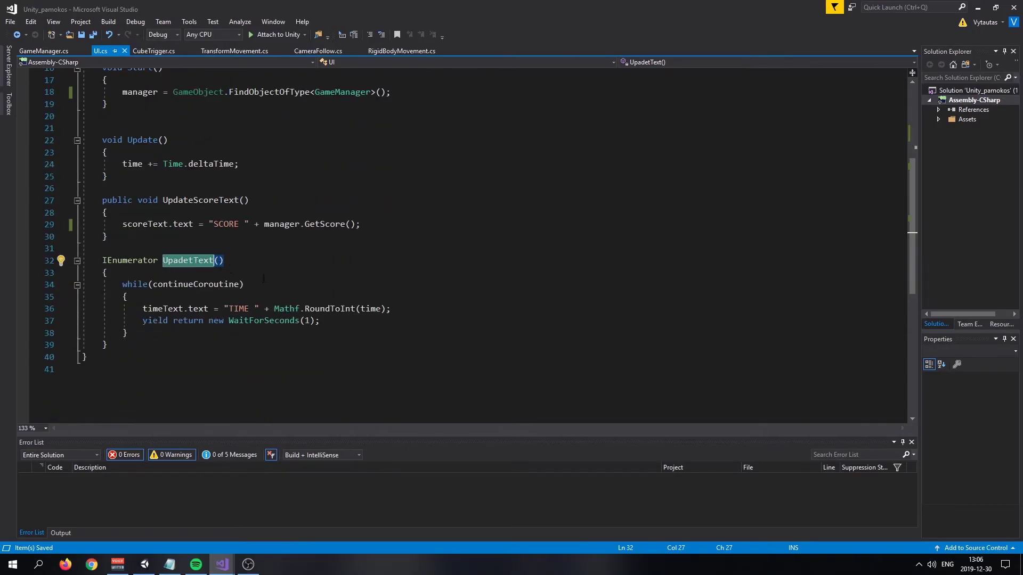
Start a StartCoroutine( call on a new line in Start.
left_click(421, 200)
key("Return")
key("Return")
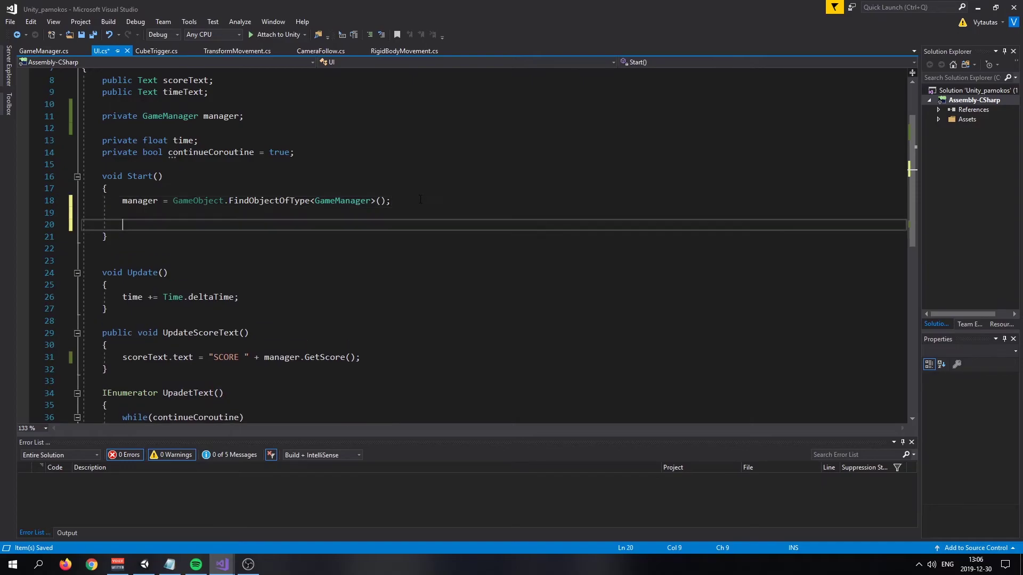
type("Star")
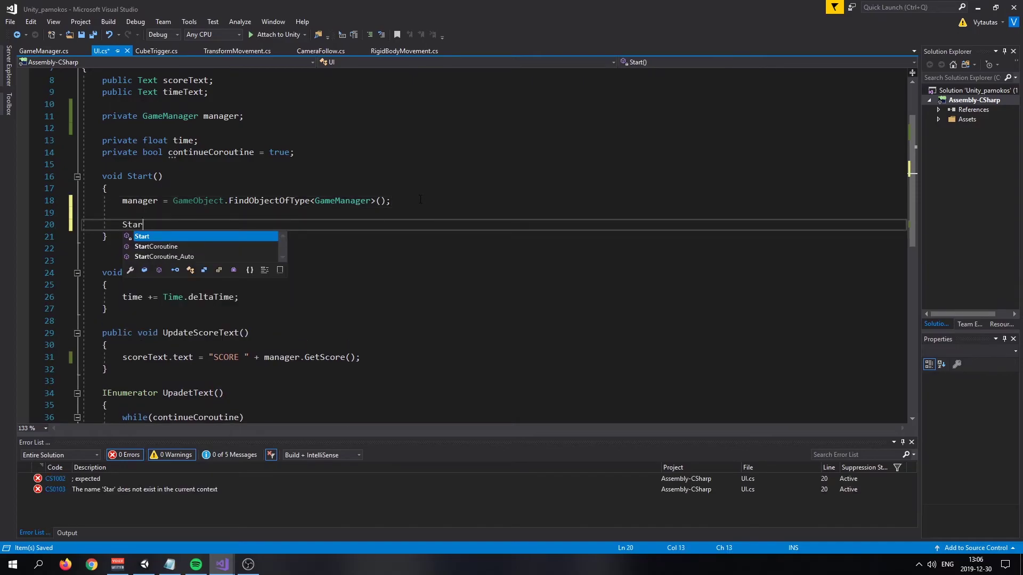
key("Tab")
type("(")
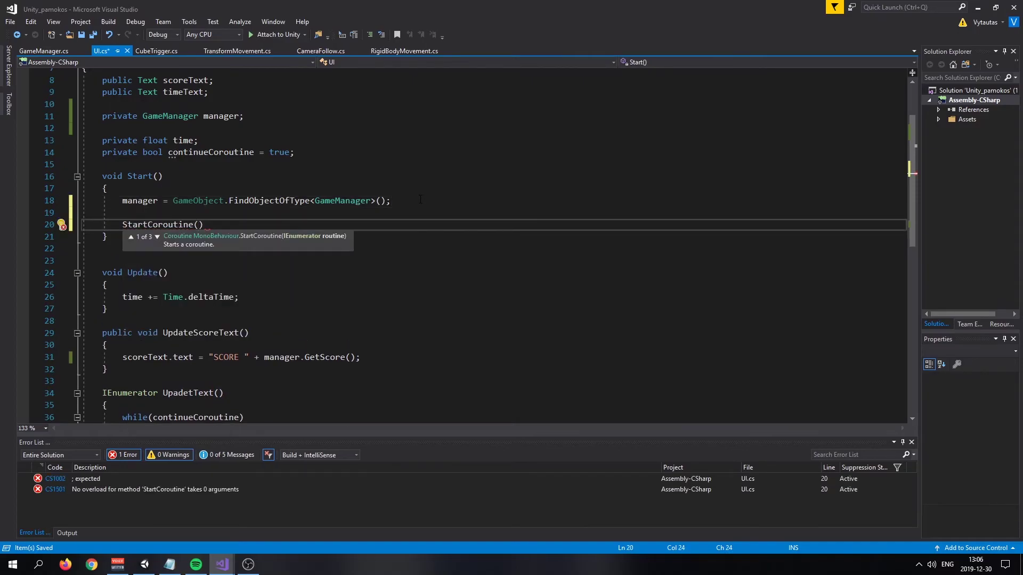
type("U")
Correct the coroutine name from UpadetText to UpdateText and save.
left_click_drag(216, 446, 188, 395)
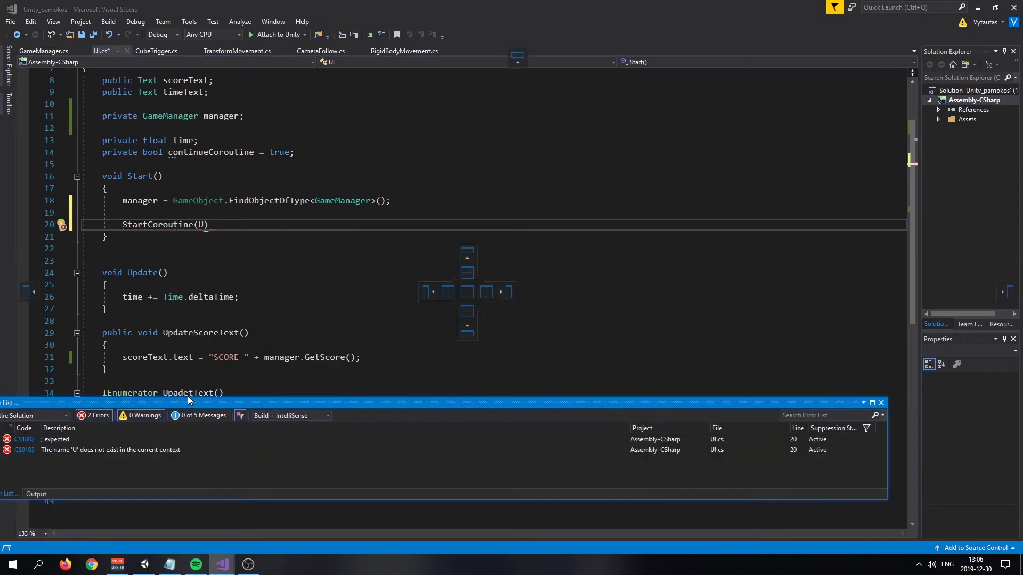
left_click(190, 393)
key("Left")
key("Left")
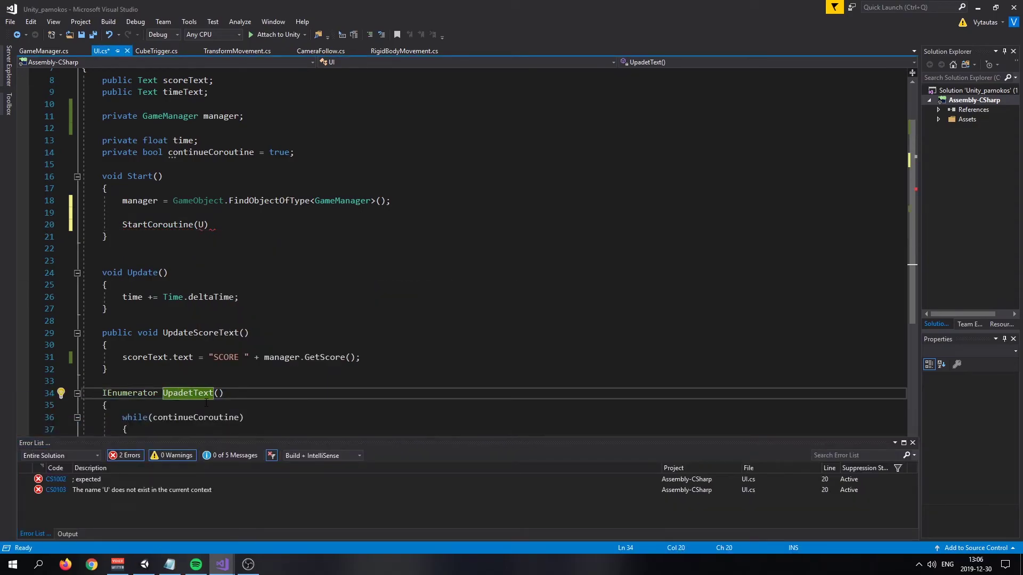
key("BackSpace")
key("Delete")
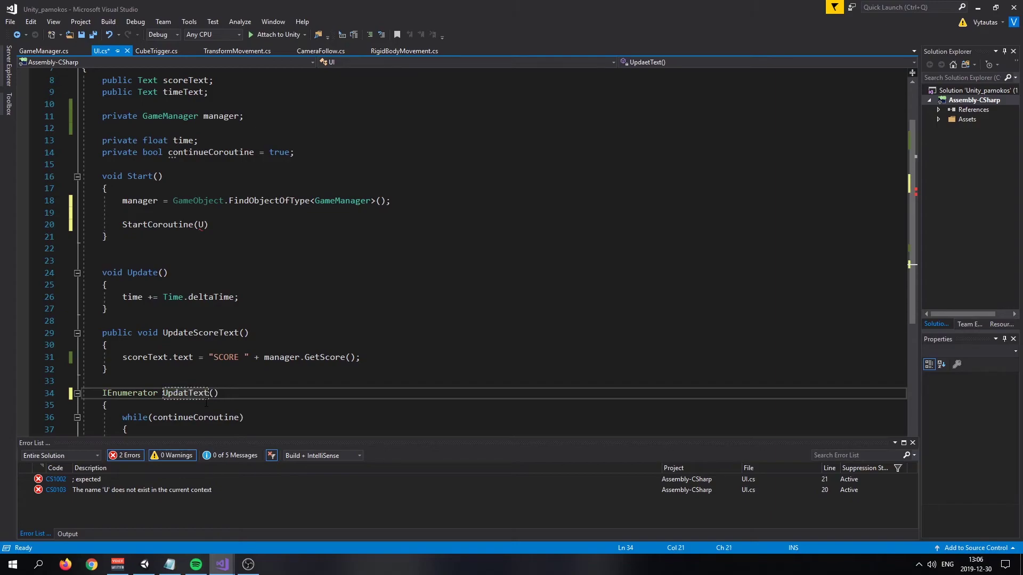
left_click(217, 404)
key("ctrl+s")
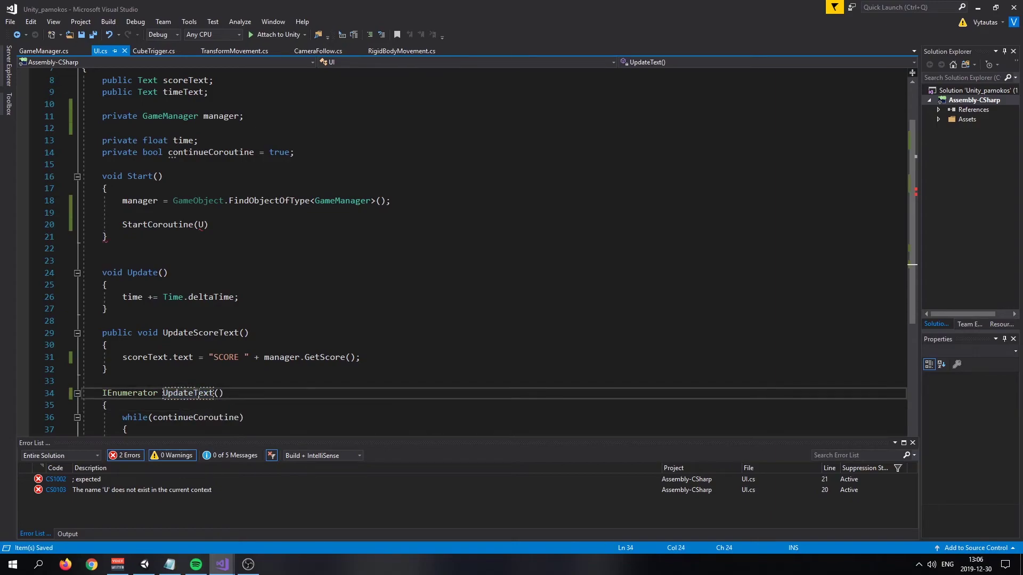
Complete the call as StartCoroutine(UpdateText());.
left_click(107, 237)
left_click(200, 225)
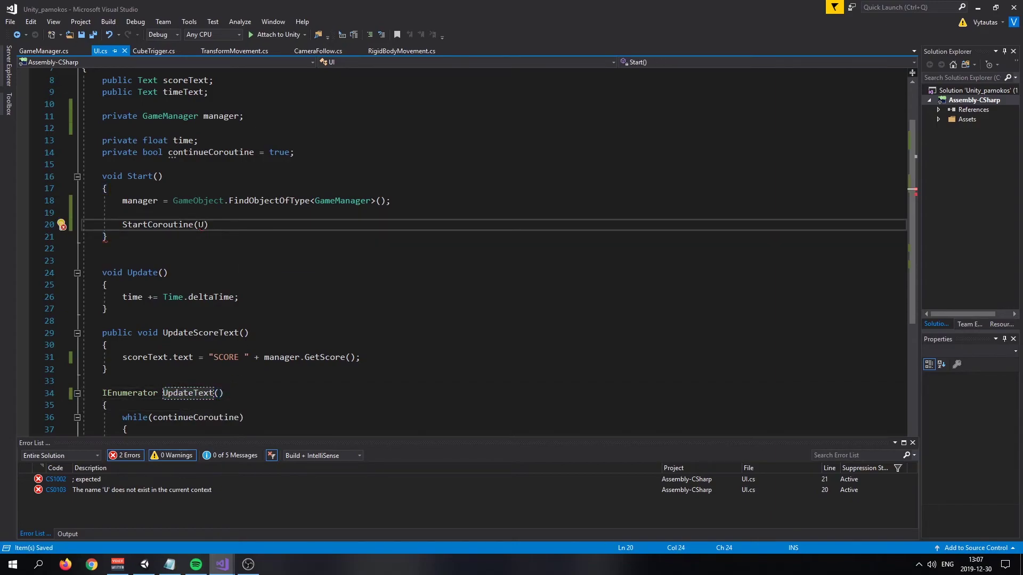
type("pdateText(")
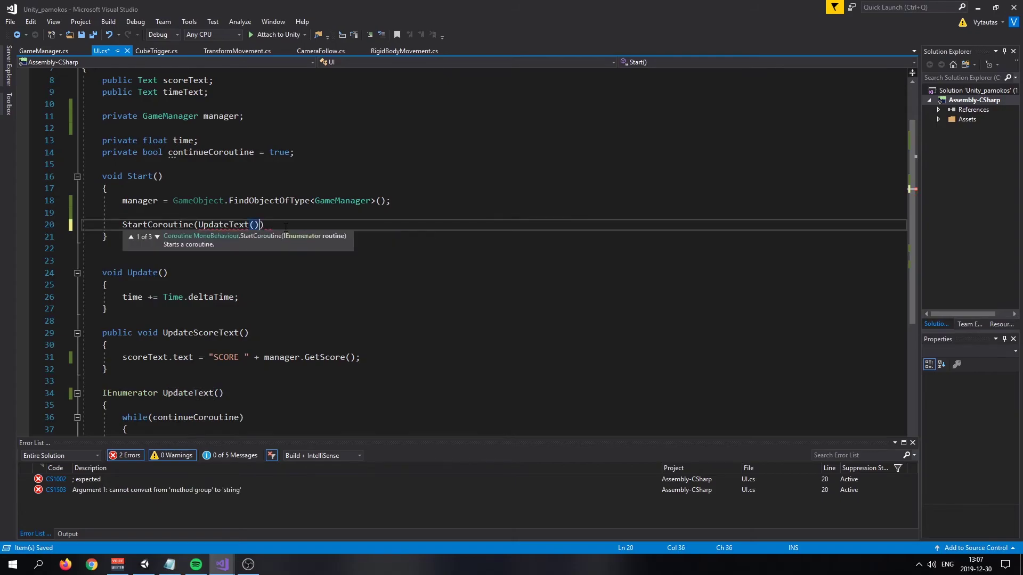
type("));")
left_click(288, 261)
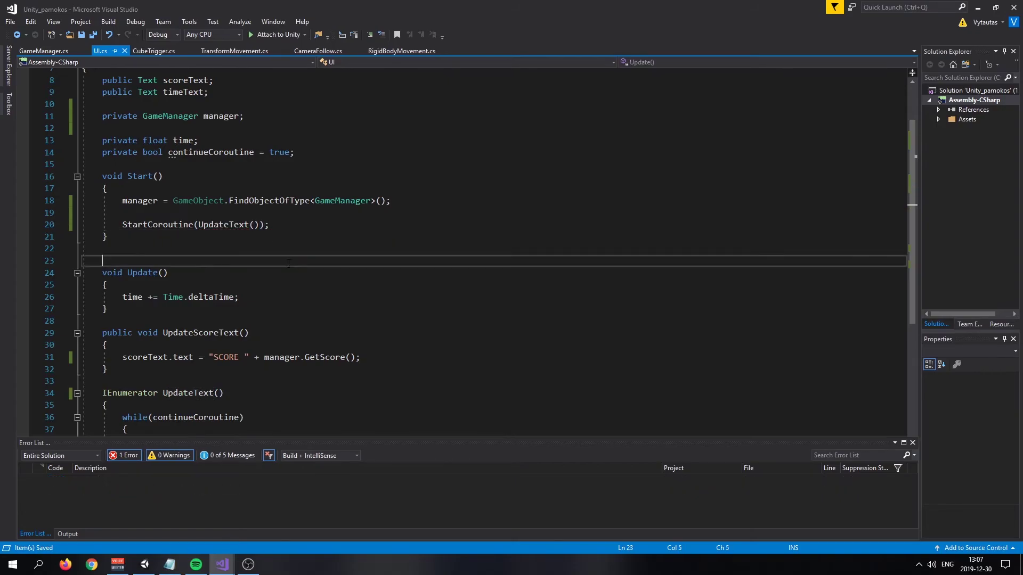
Copy UpdateScoreText() into Start below StartCoroutine, add the semicolon, and save.
scroll(263, 268, "down", 3)
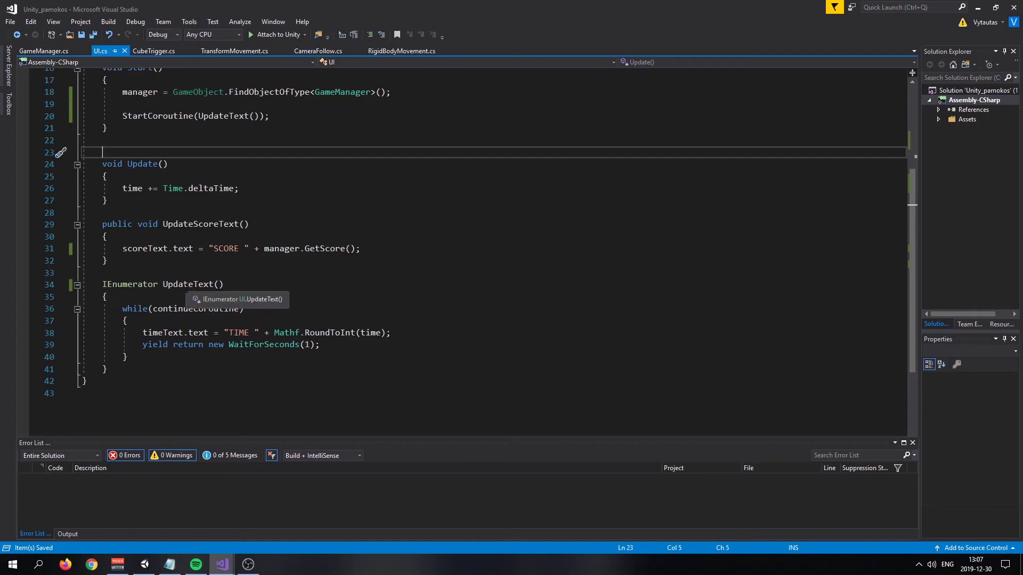
double_click(201, 224)
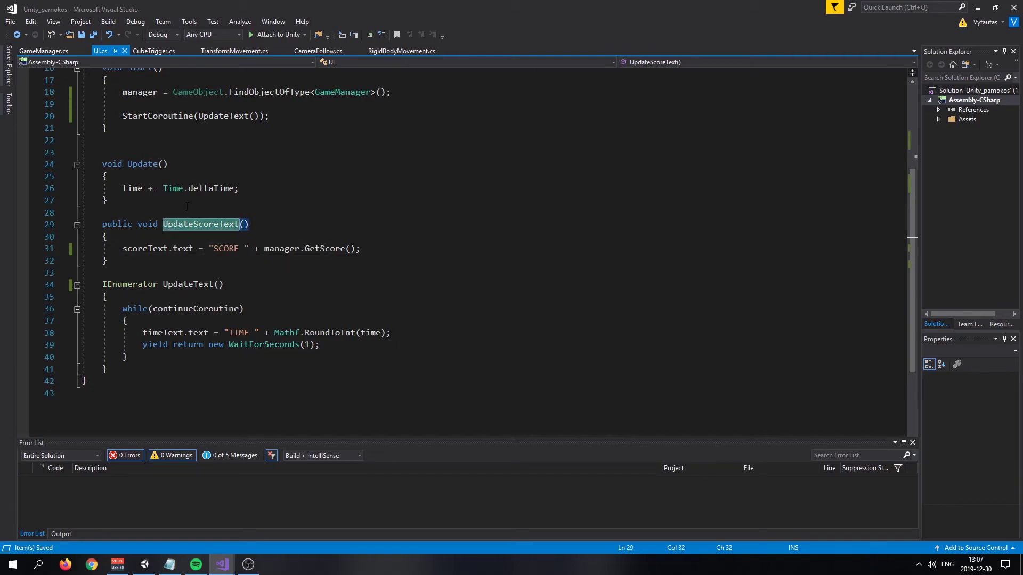
left_click_drag(249, 224, 164, 224)
left_click(294, 119)
key("Return")
type("UpdateScoreText()")
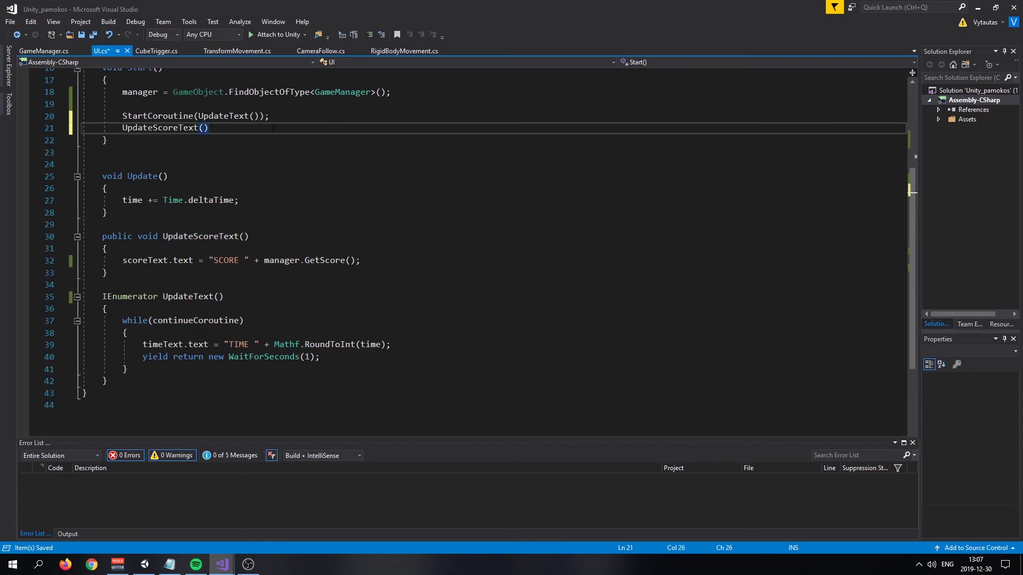
key("ctrl+s")
type(";")
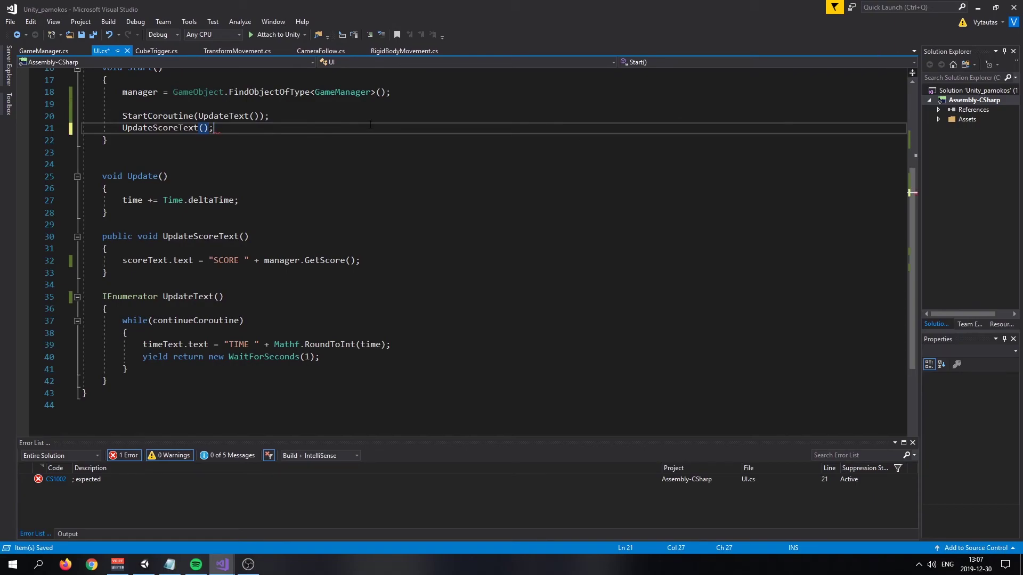
key("ctrl+s")
Play the game in the Game view, stop it, and play again to watch SCORE and TIME.
left_click(979, 9)
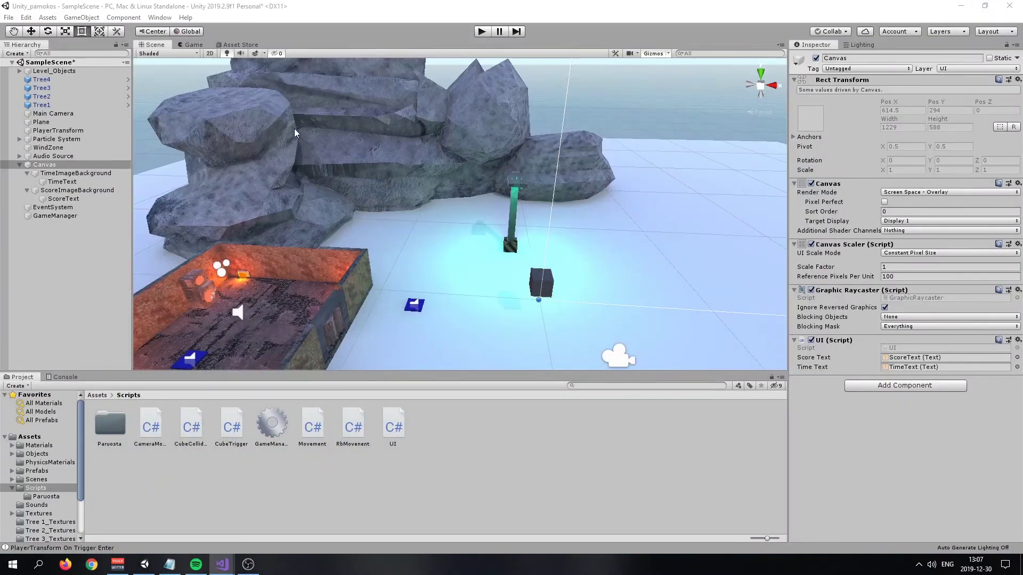
left_click(194, 44)
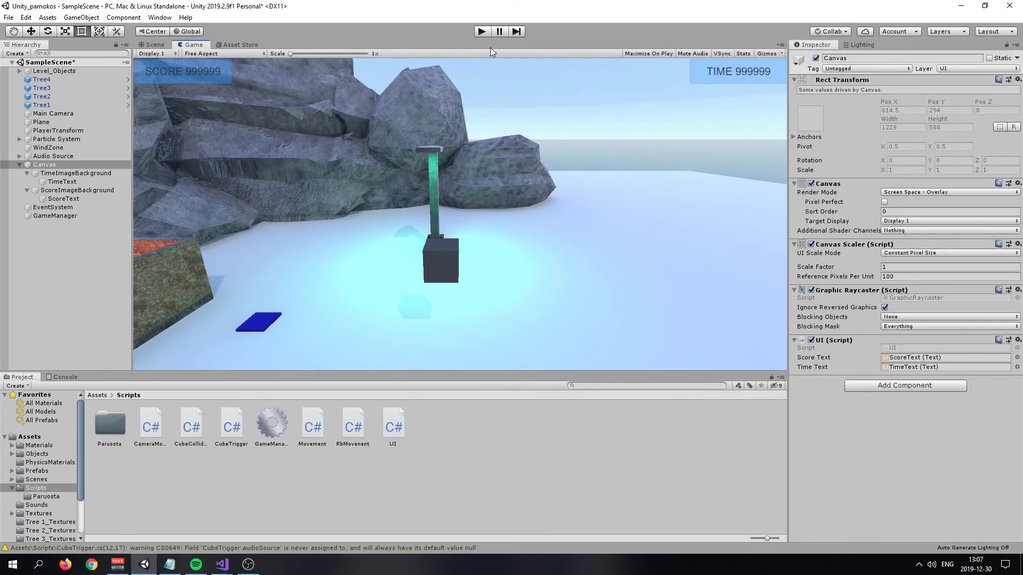
left_click(477, 32)
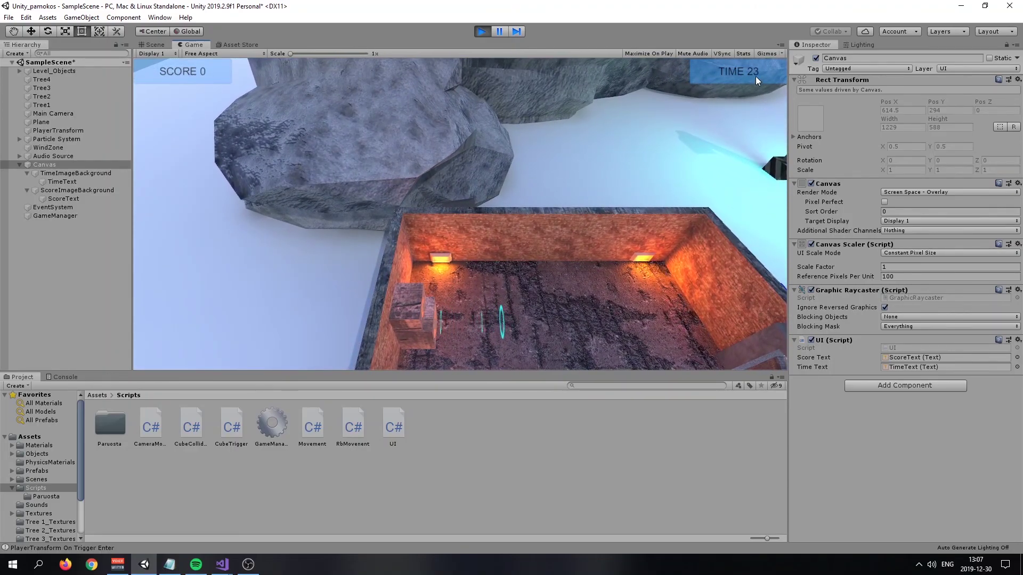
left_click(481, 33)
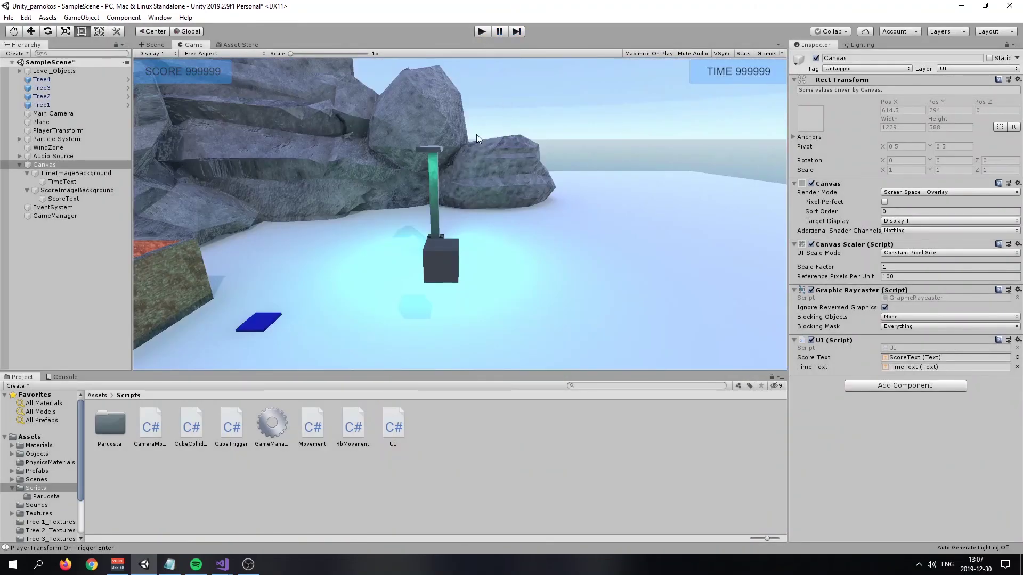
left_click(480, 35)
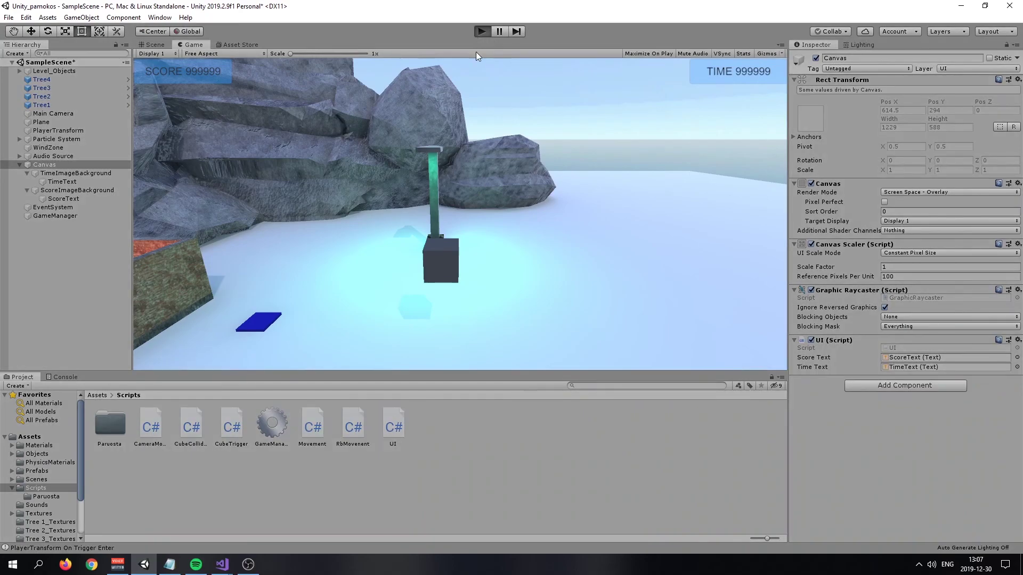